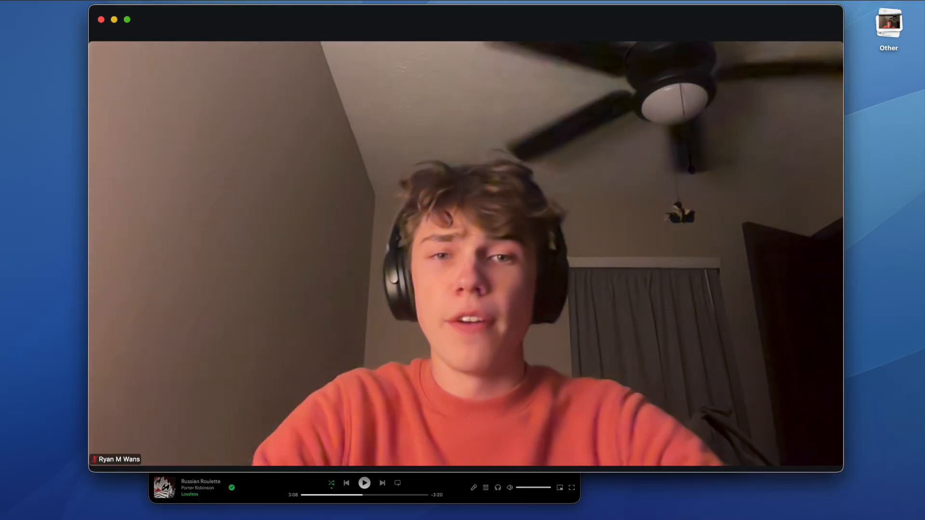
# - End the Zoom meeting for all participants
pyautogui.moveTo(741, 87)
pyautogui.press('super+w')
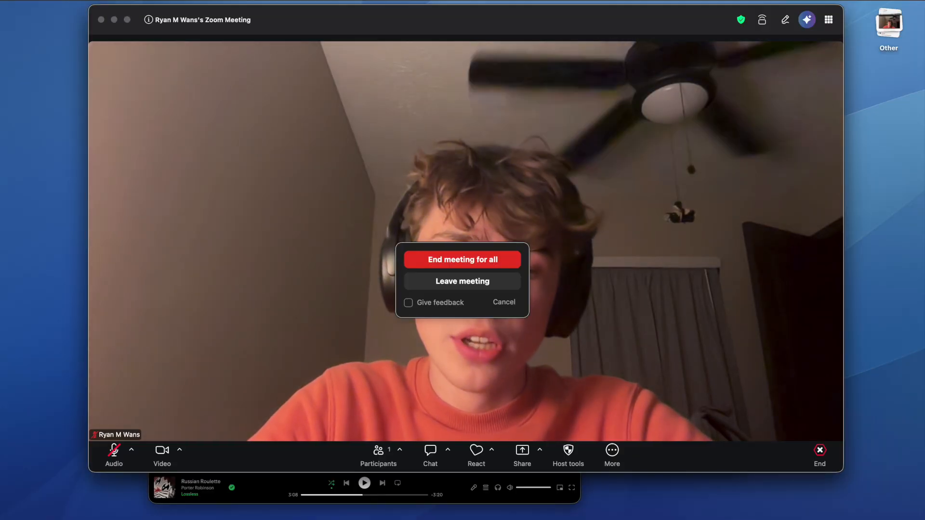
pyautogui.click(498, 260)
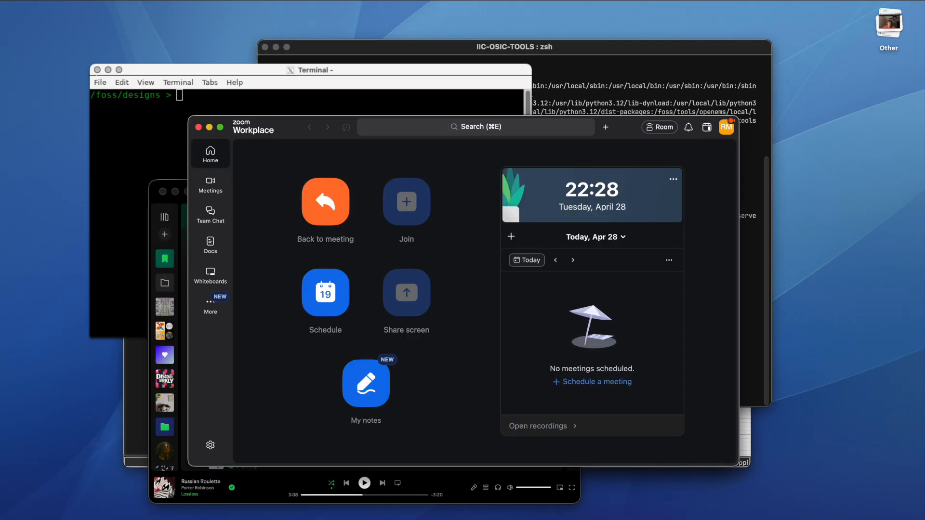
# - Try opening test.s in xschem from the Terminal, then dismiss the alert and close xschem
pyautogui.click(356, 100)
pyautogui.write('xschem test.s')
pyautogui.press('Return')
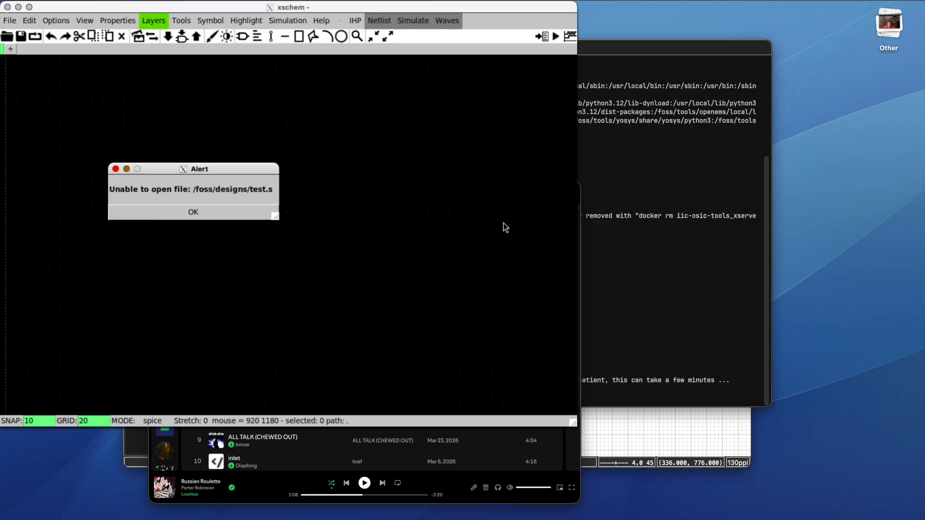
pyautogui.click(139, 210)
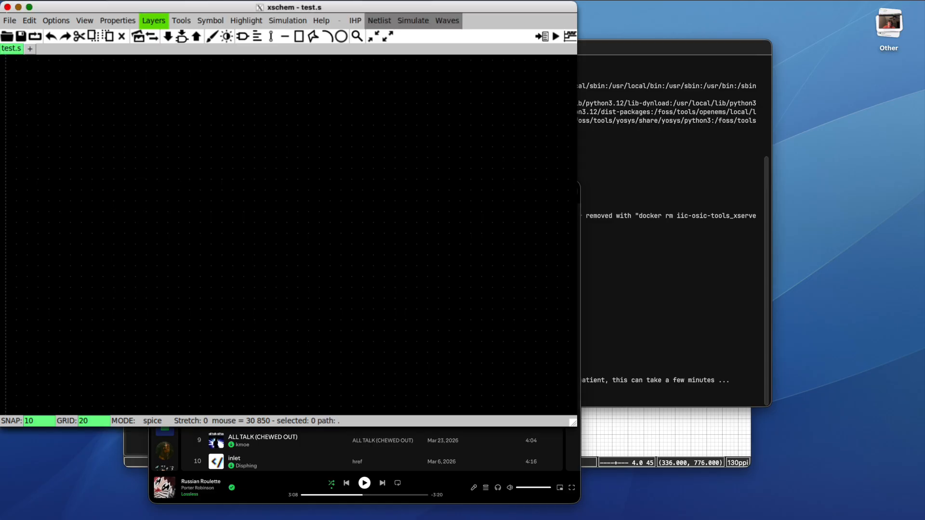
pyautogui.click(7, 7)
# - Relaunch xschem on test.sch instead
pyautogui.press('Up')
pyautogui.write('ch')
pyautogui.press('Return')
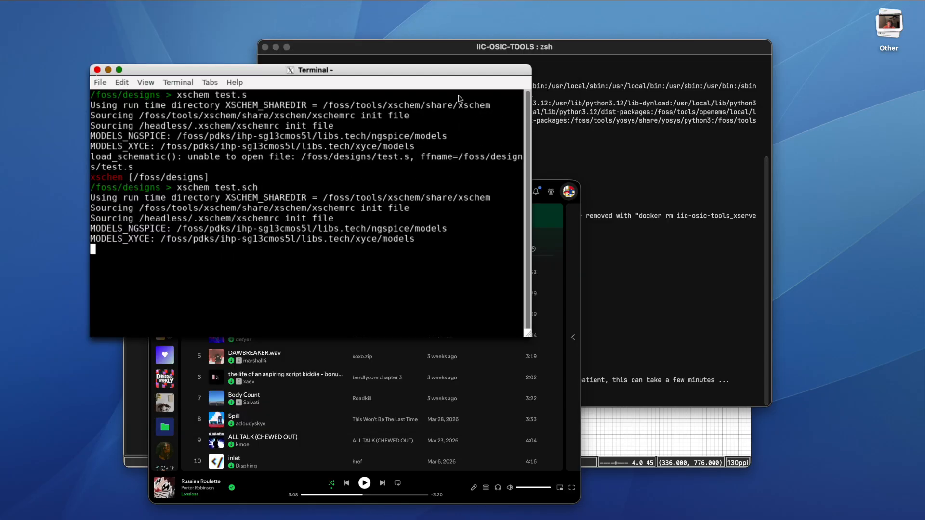
# - Move the xschem window aside to reveal the Terminal and inspect transistor M2
pyautogui.moveTo(340, 12); pyautogui.dragTo(659, 39)
pyautogui.click(611, 226)
pyautogui.scroll(-3, 567, 319)
pyautogui.click(566, 320)
pyautogui.scroll(1, 573, 289)
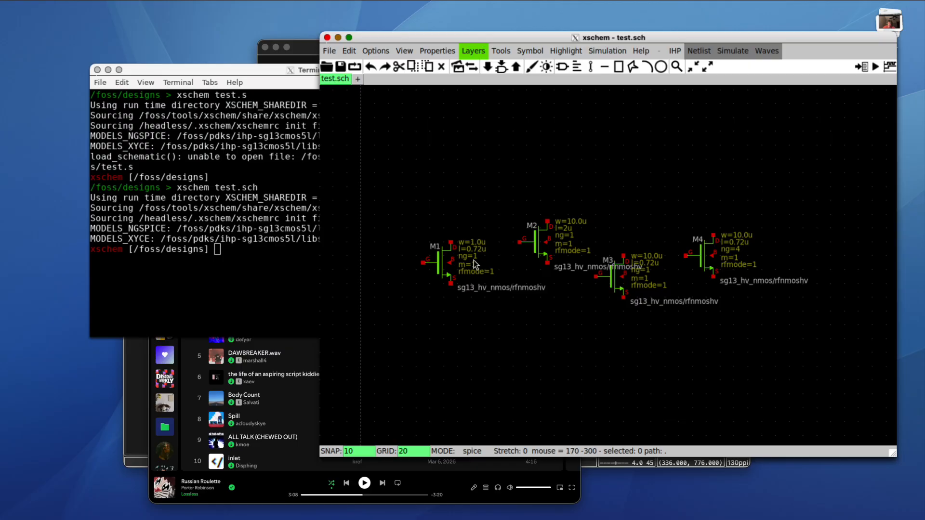
# - Arrange M1 and M3 on top with M2 and M4 below them, then save test.sch
pyautogui.moveTo(441, 260); pyautogui.dragTo(413, 198)
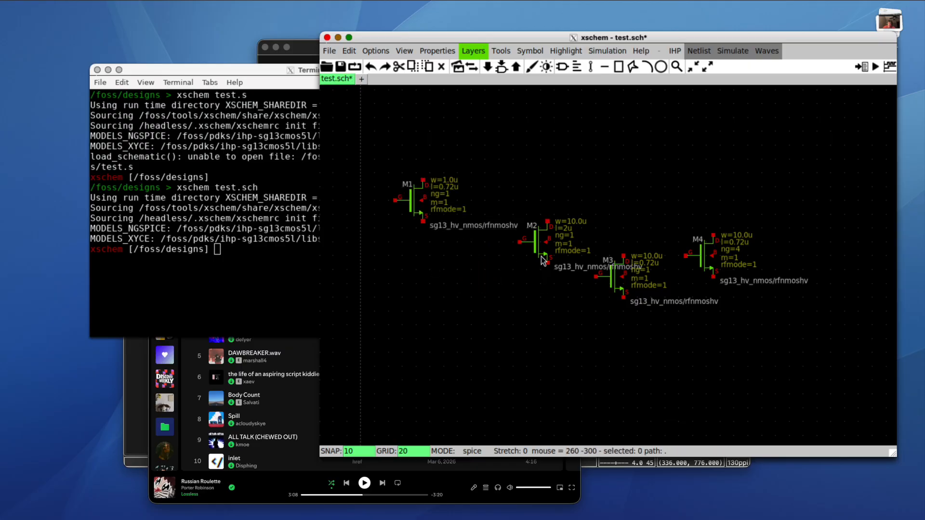
pyautogui.moveTo(538, 242); pyautogui.dragTo(400, 289)
pyautogui.moveTo(616, 269); pyautogui.dragTo(550, 278)
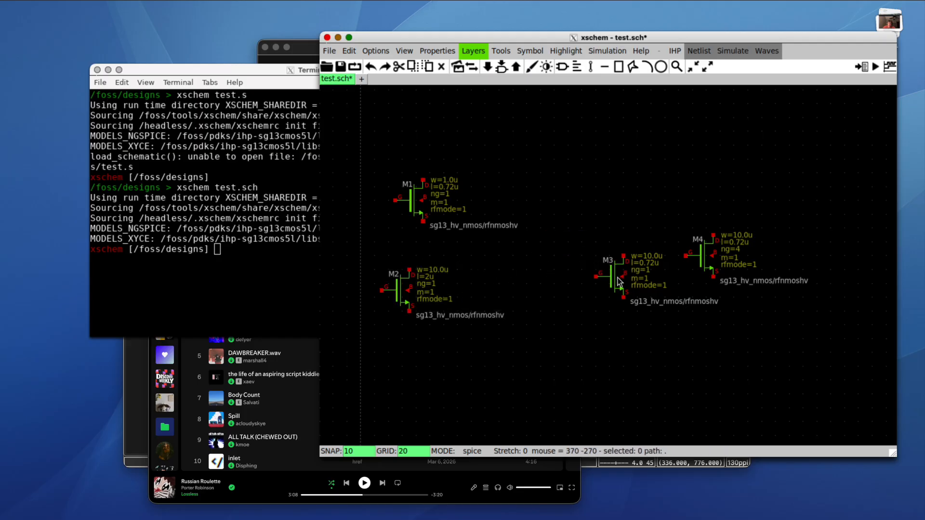
pyautogui.moveTo(609, 283); pyautogui.dragTo(532, 201)
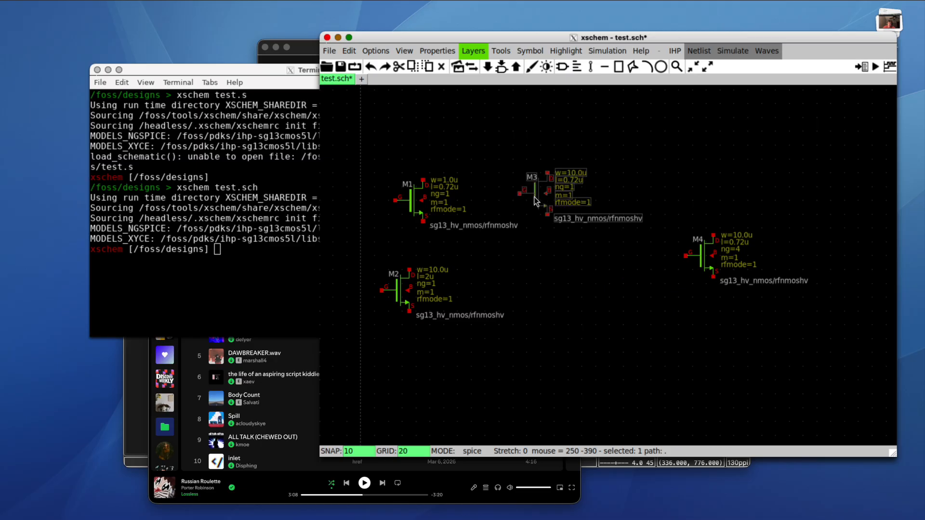
pyautogui.moveTo(695, 254); pyautogui.dragTo(522, 281)
pyautogui.click(641, 257)
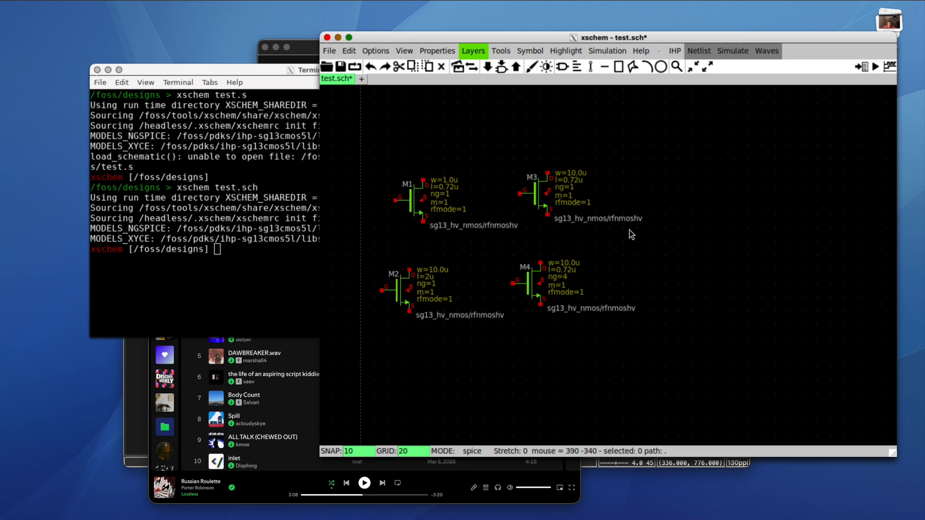
pyautogui.hotkey('ctrl', 's')
pyautogui.click(609, 241)
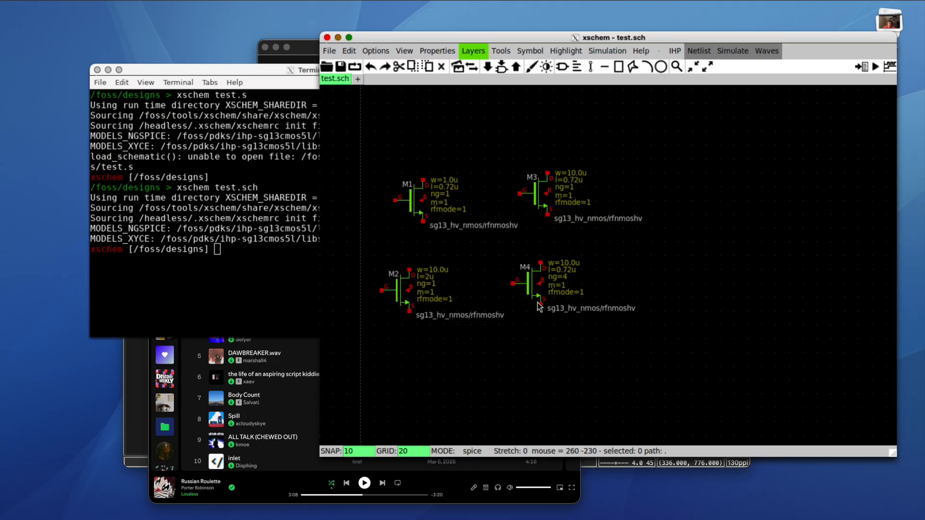
pyautogui.press('w')
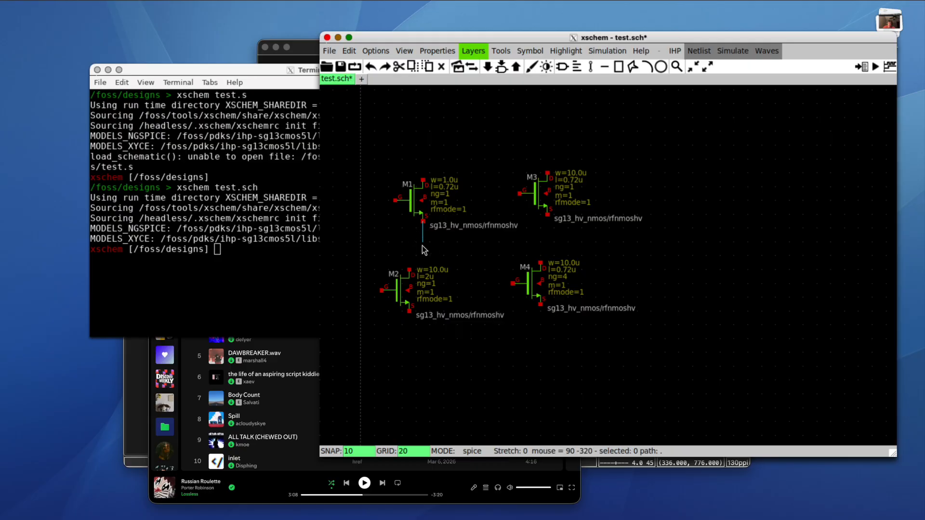
pyautogui.click(540, 262)
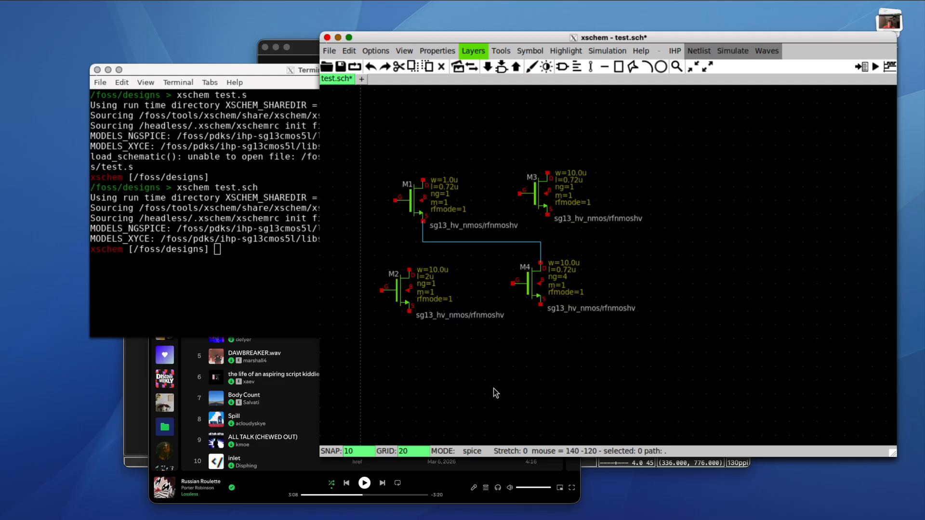
pyautogui.press('u')
pyautogui.hotkey('ctrl', 's')
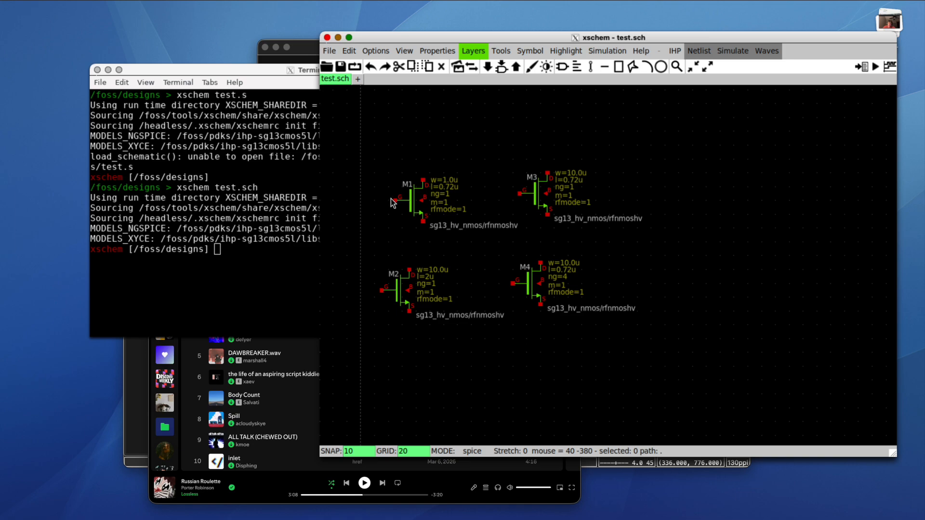
pyautogui.moveTo(369, 146); pyautogui.dragTo(677, 378)
# - Exit xschem and relaunch it on test.sch in the background with '&'
pyautogui.click(213, 276)
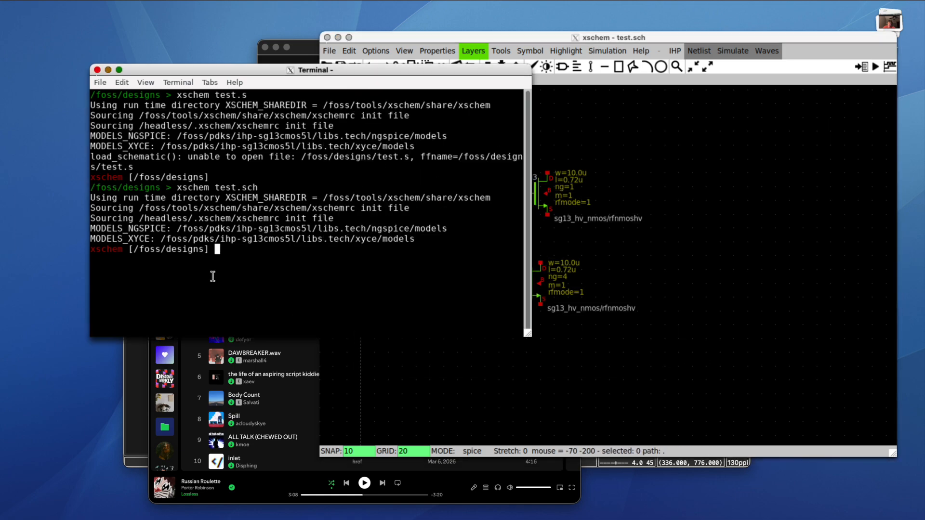
pyautogui.write('exit')
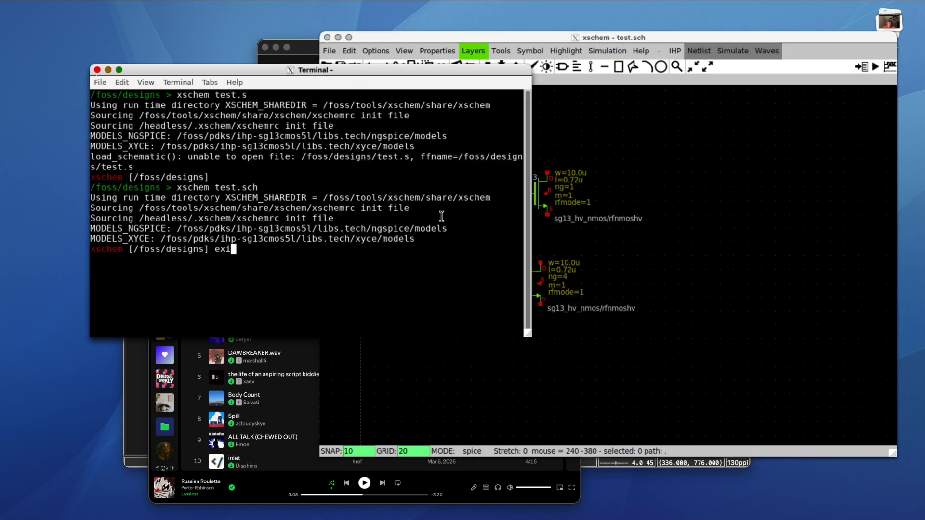
pyautogui.press('Return')
pyautogui.press('Up')
pyautogui.write('&')
pyautogui.press('Return')
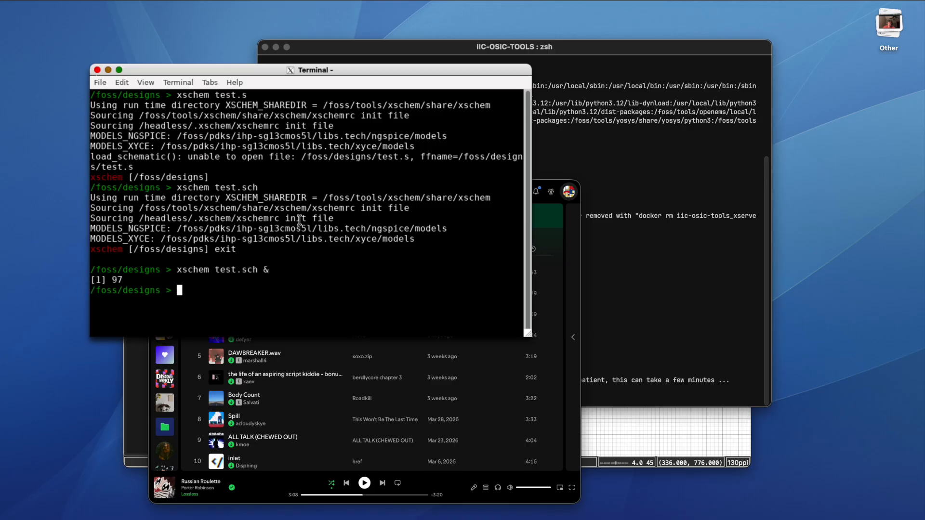
# - Start KLayout in edit mode with 'klayout -e'
pyautogui.click(284, 231)
pyautogui.write('klayout -e')
pyautogui.press('Return')
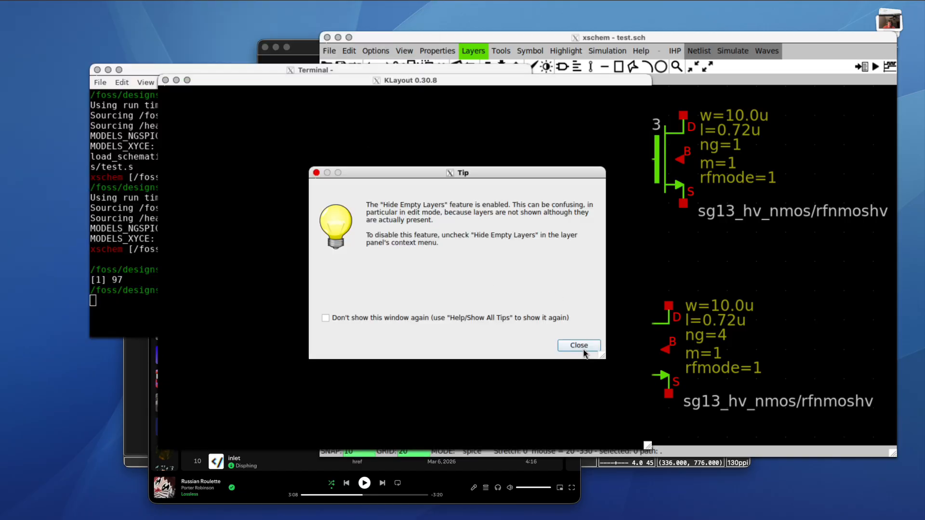
# - Close the startup tip, enlarge and reposition the KLayout window, and look over the SG13CMOS5L PDK menu
pyautogui.click(582, 347)
pyautogui.moveTo(648, 445); pyautogui.dragTo(686, 460)
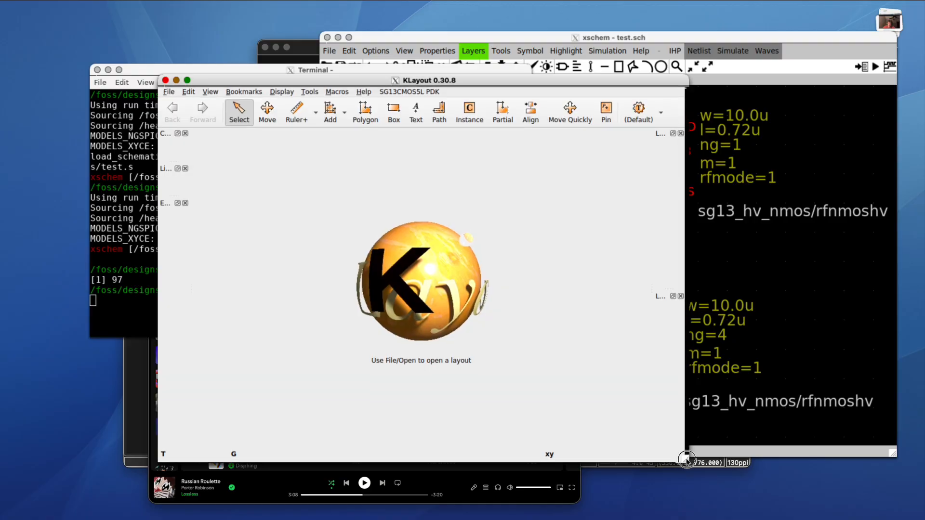
pyautogui.moveTo(538, 78); pyautogui.dragTo(461, 58)
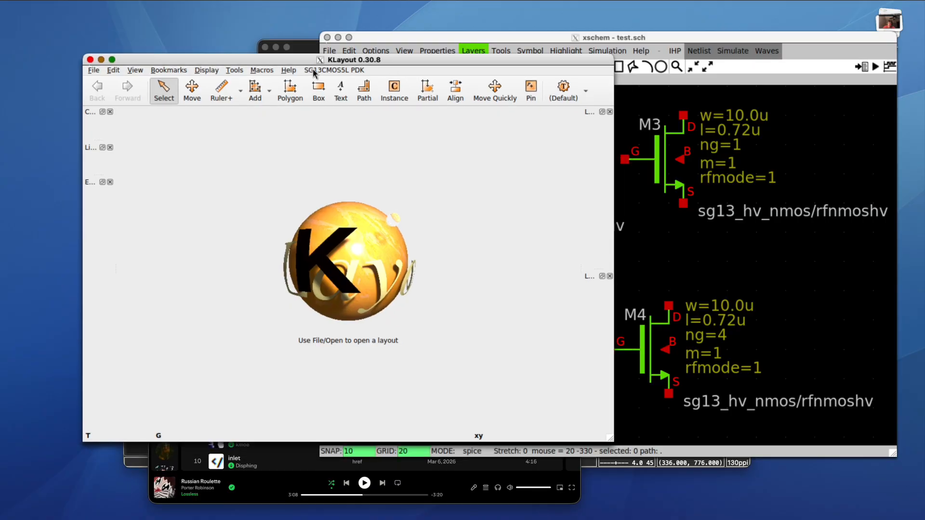
pyautogui.click(327, 70)
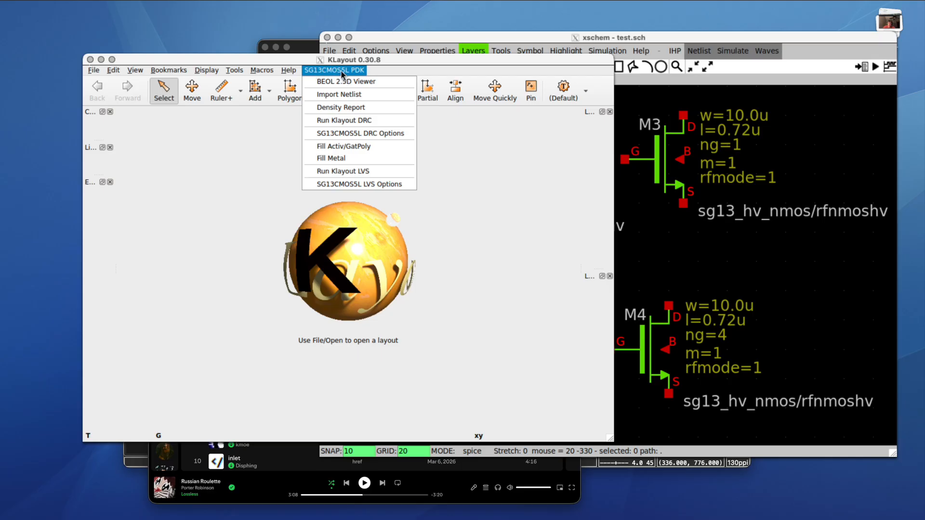
pyautogui.click(341, 71)
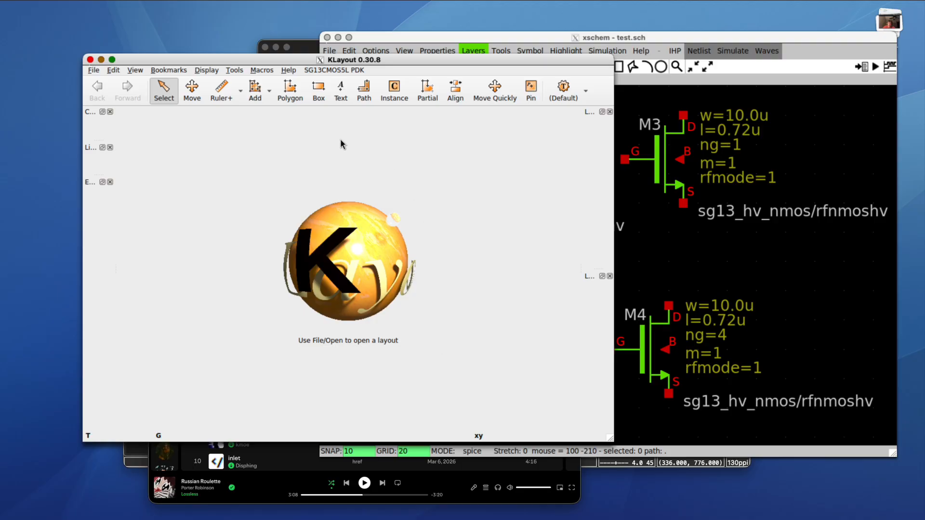
pyautogui.click(313, 71)
pyautogui.click(313, 70)
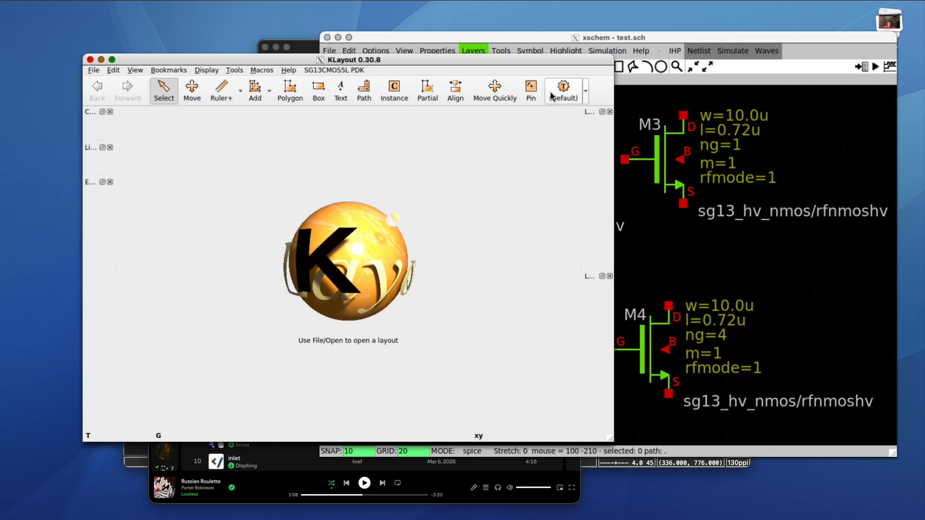
# - Switch the technology from Default to sg13cmos5l
pyautogui.click(586, 89)
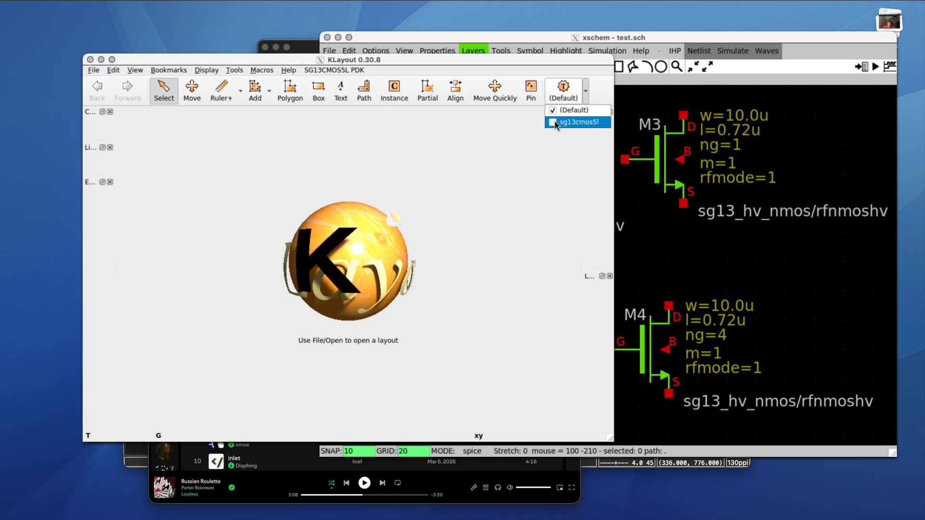
pyautogui.click(579, 123)
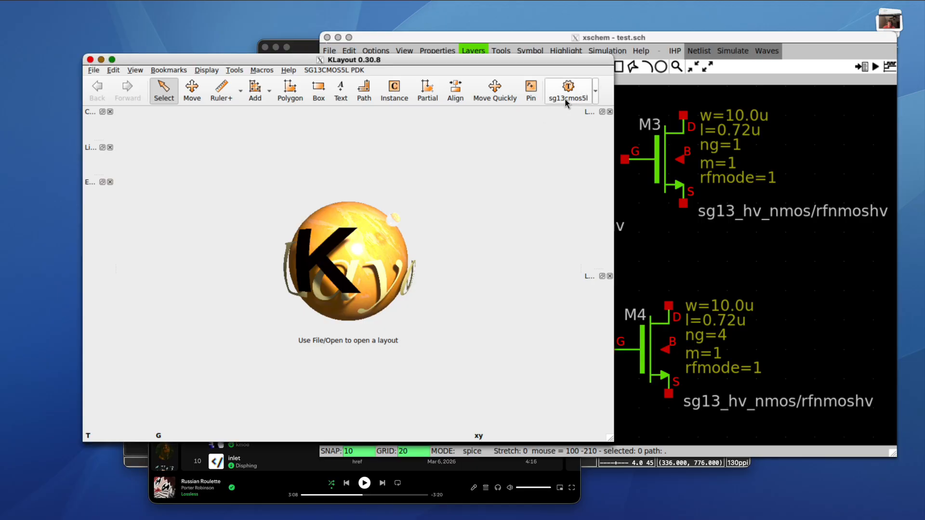
pyautogui.click(566, 102)
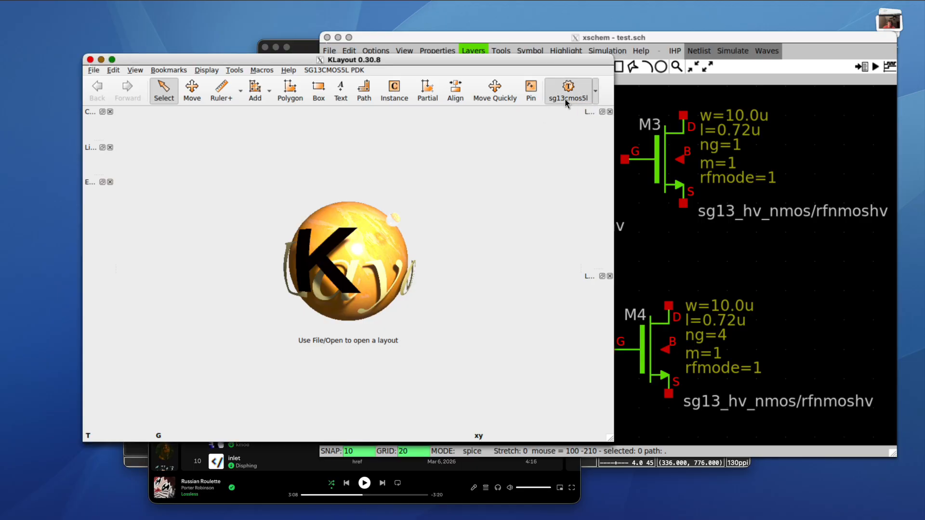
pyautogui.click(561, 94)
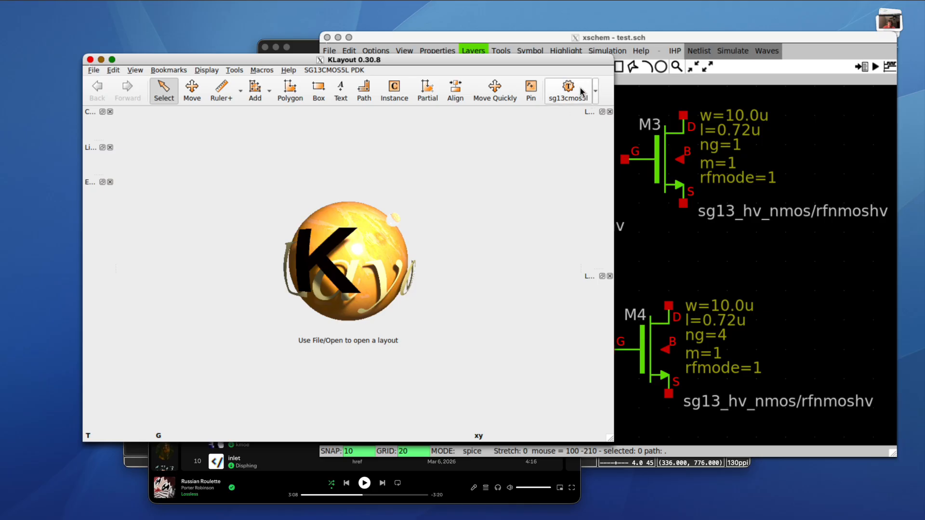
pyautogui.click(101, 70)
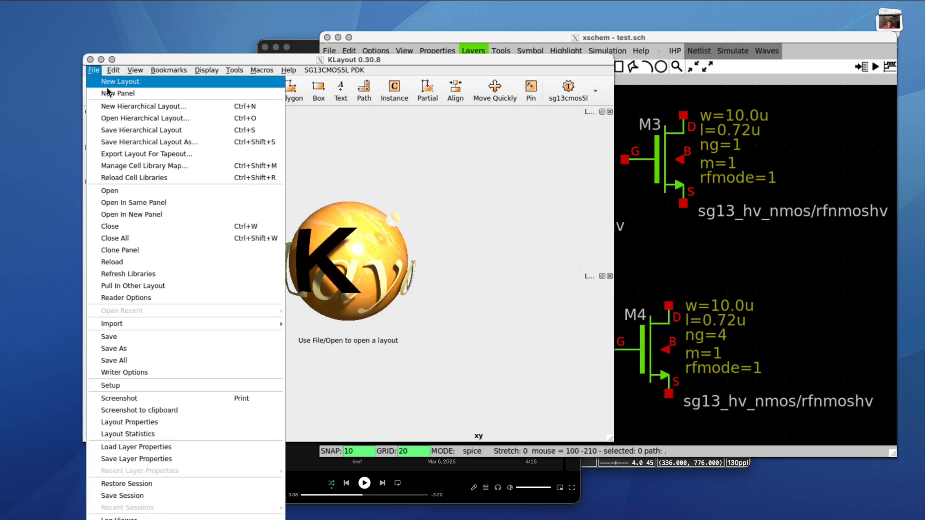
# - Create a new layout with sg13cmos5l technology, top cell TOP, database unit 0.005 and window size 2
pyautogui.click(108, 82)
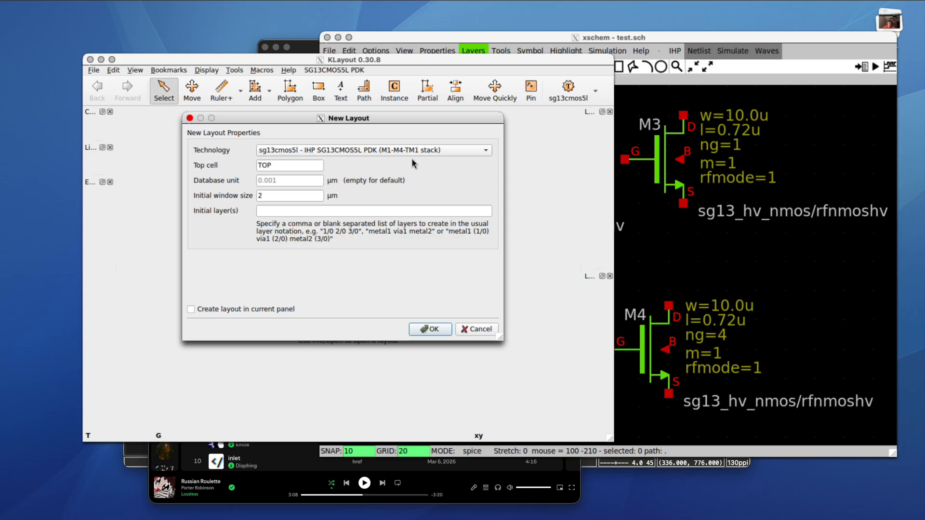
pyautogui.click(368, 152)
pyautogui.click(368, 152)
pyautogui.click(297, 180)
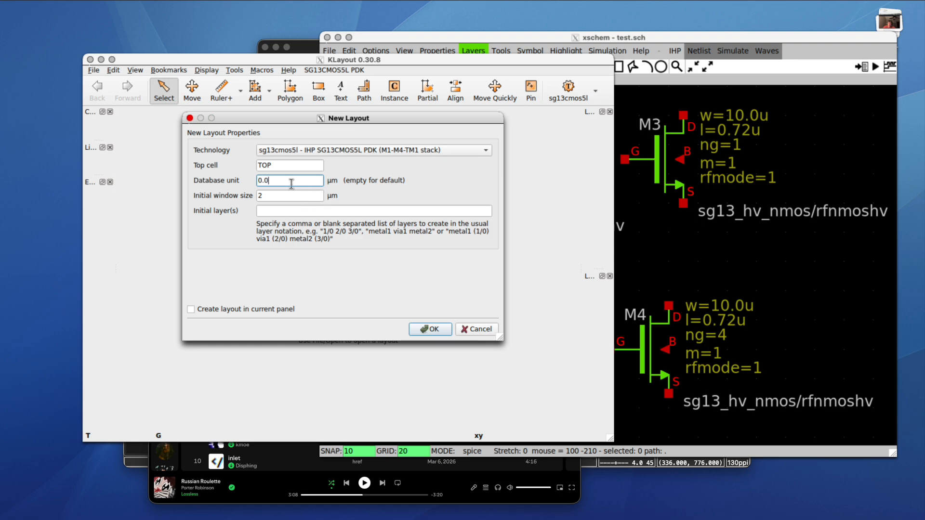
pyautogui.moveTo(275, 181); pyautogui.dragTo(215, 181)
pyautogui.click(269, 197)
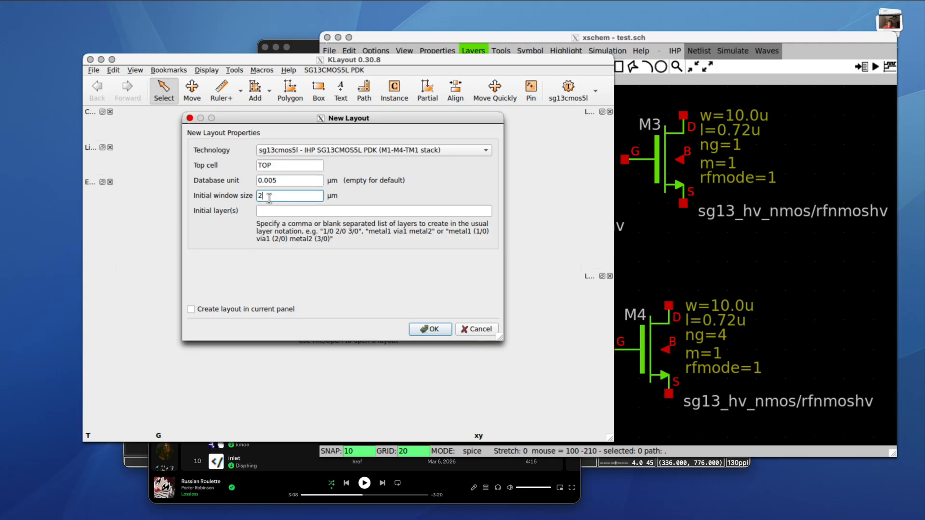
pyautogui.click(434, 329)
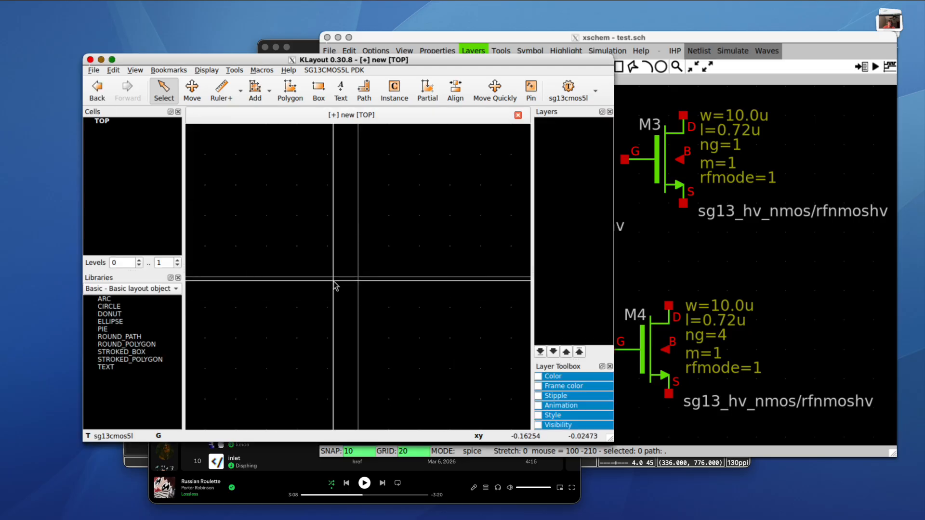
# - Enlarge the KLayout window, then shrink the xschem schematic window and move it to the right
pyautogui.moveTo(610, 441); pyautogui.dragTo(698, 487)
pyautogui.click(761, 278)
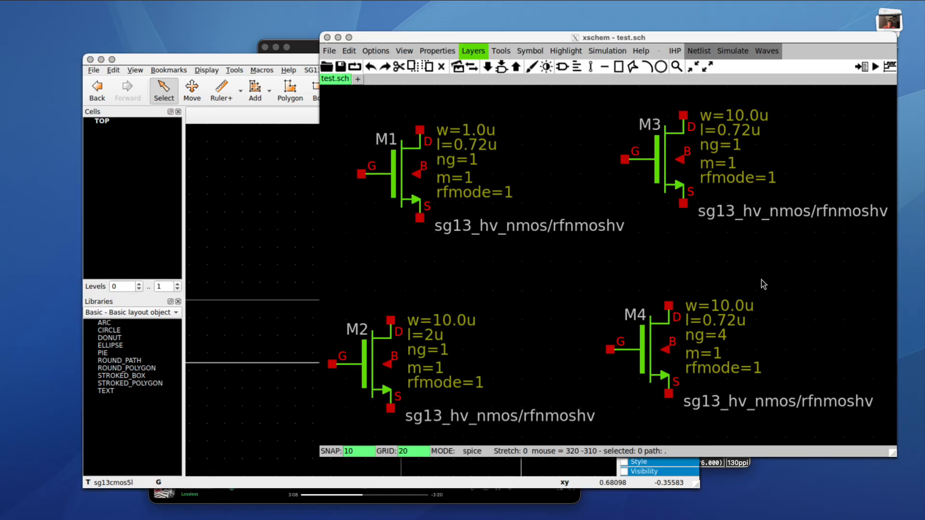
pyautogui.scroll(-6, 676, 265)
pyautogui.scroll(2, 585, 217)
pyautogui.scroll(3, 585, 220)
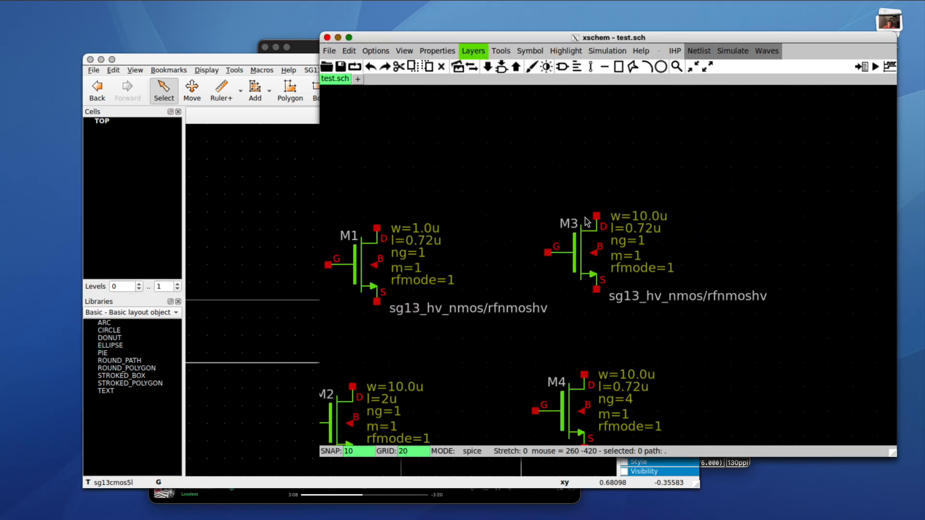
pyautogui.scroll(1, 593, 284)
pyautogui.scroll(-1, 626, 289)
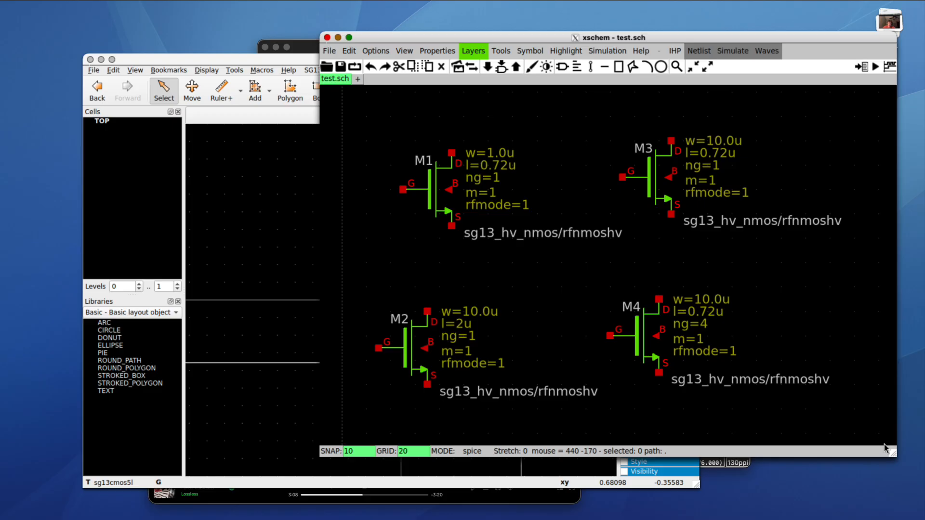
pyautogui.moveTo(894, 453); pyautogui.dragTo(814, 388)
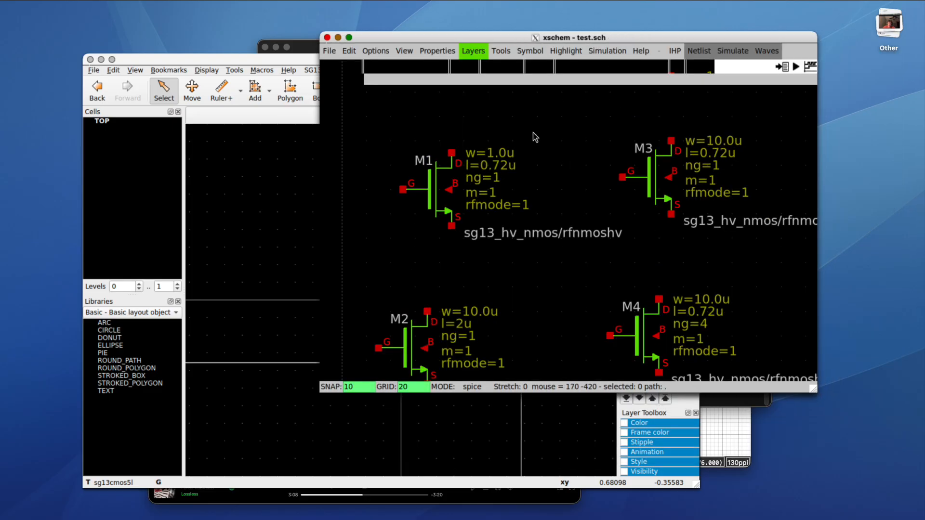
pyautogui.click(328, 38)
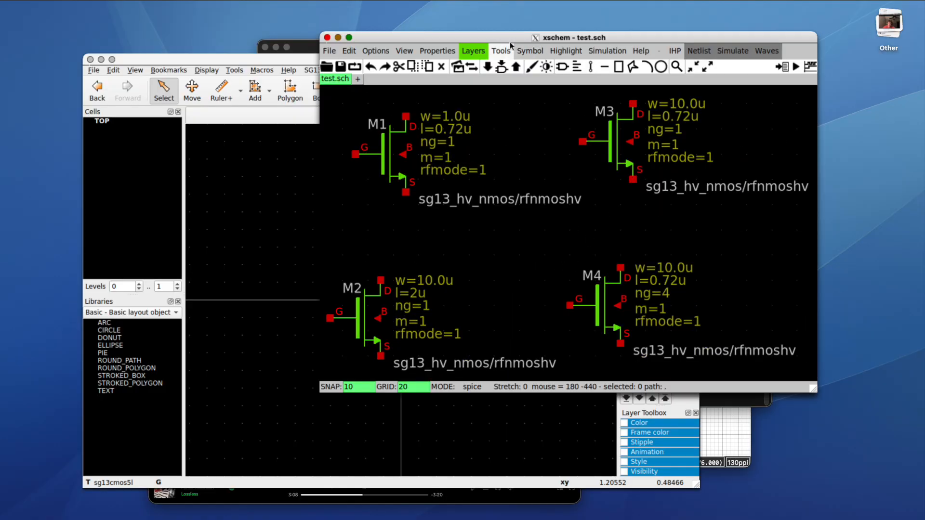
pyautogui.moveTo(503, 37); pyautogui.dragTo(599, 36)
# - Place the KLayout window on the left beside xschem, with the schematic in front
pyautogui.click(282, 60)
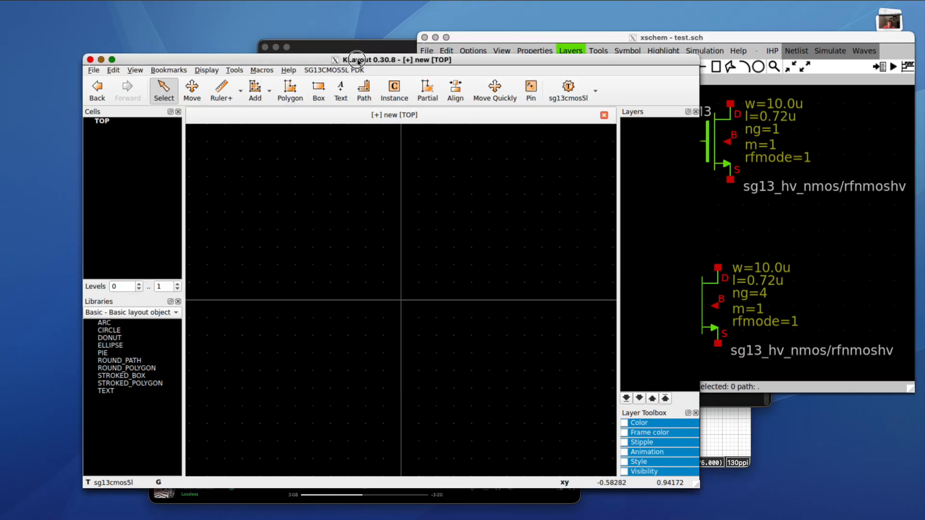
pyautogui.moveTo(282, 60); pyautogui.dragTo(199, 59)
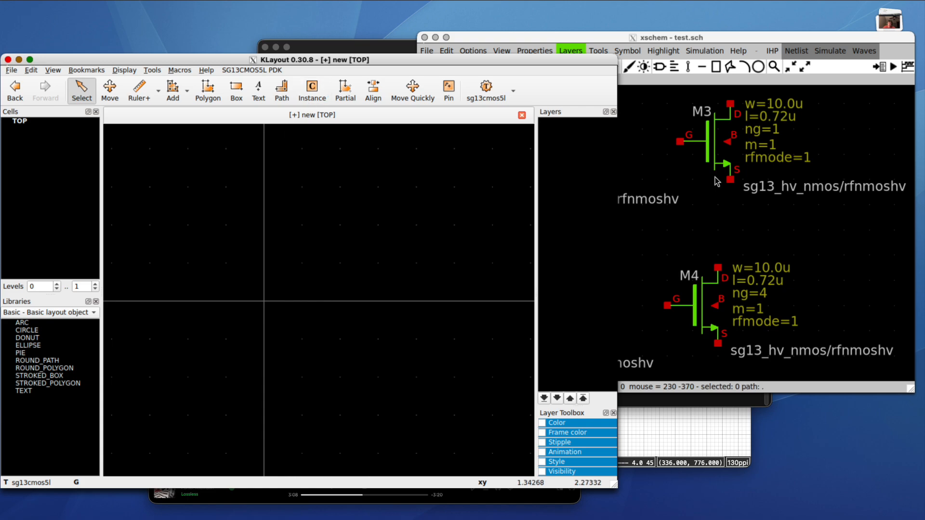
pyautogui.click(792, 197)
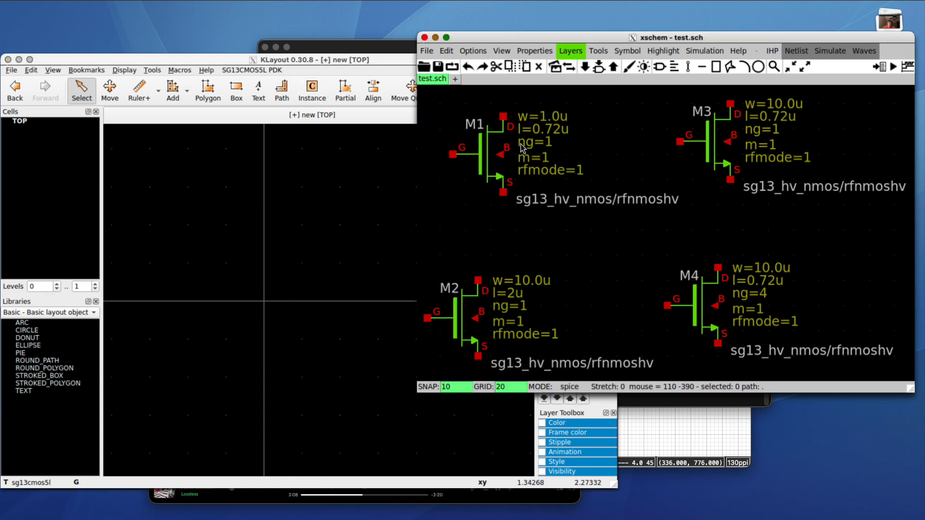
pyautogui.click(337, 200)
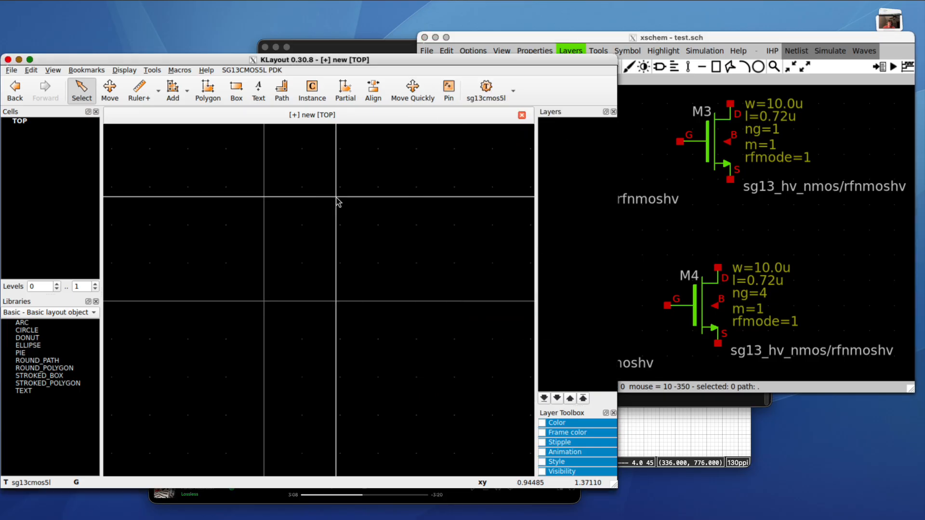
pyautogui.moveTo(412, 62); pyautogui.dragTo(423, 61)
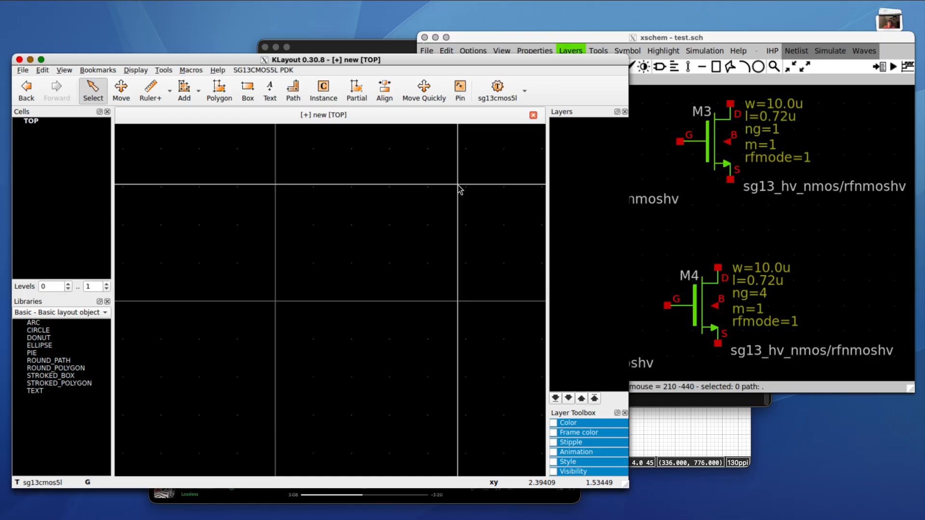
pyautogui.click(716, 222)
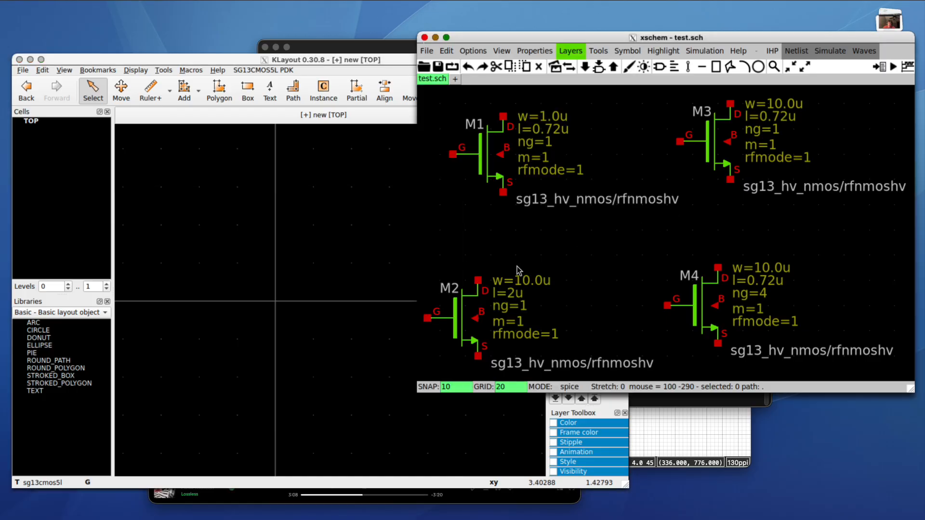
# - Browse the sg13cmos5l_pr symbol folder, previewing pnpMPA, a capacitor and diodevss_4kv
pyautogui.hotkey('shift', 'i')
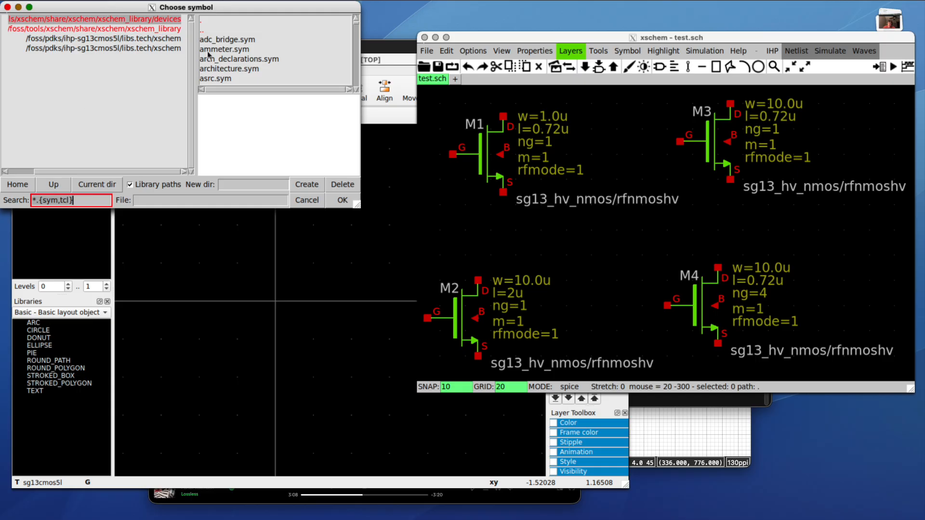
pyautogui.click(183, 39)
pyautogui.click(246, 40)
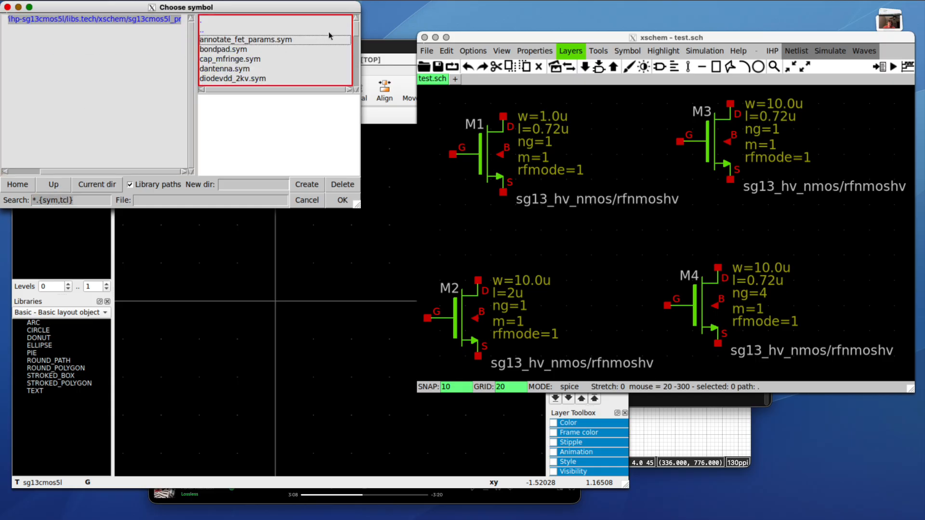
pyautogui.moveTo(358, 33); pyautogui.dragTo(356, 54)
pyautogui.scroll(-5, 343, 56)
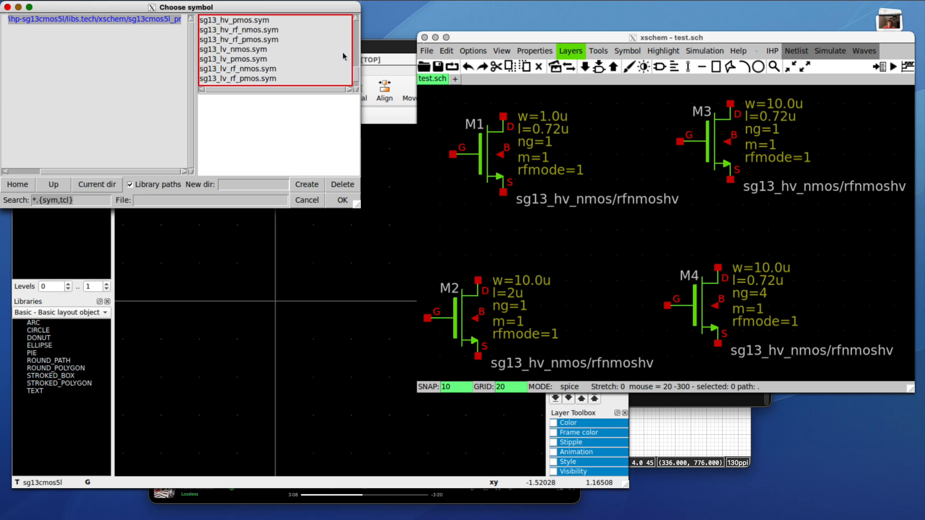
pyautogui.scroll(-1, 343, 57)
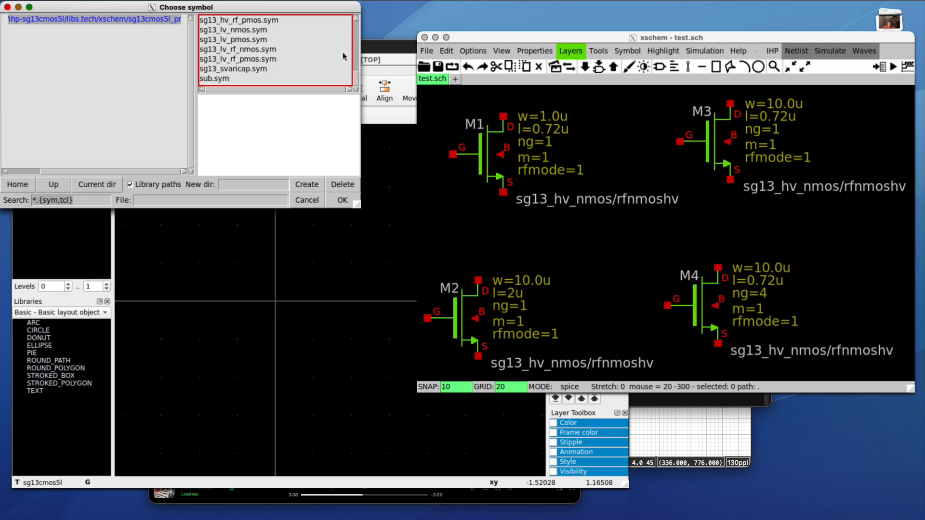
pyautogui.scroll(3, 316, 71)
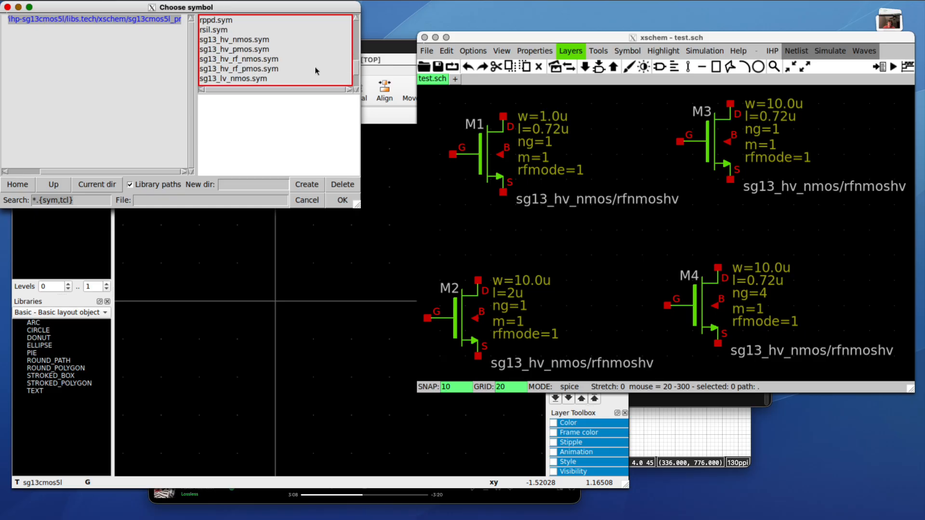
pyautogui.scroll(3, 316, 71)
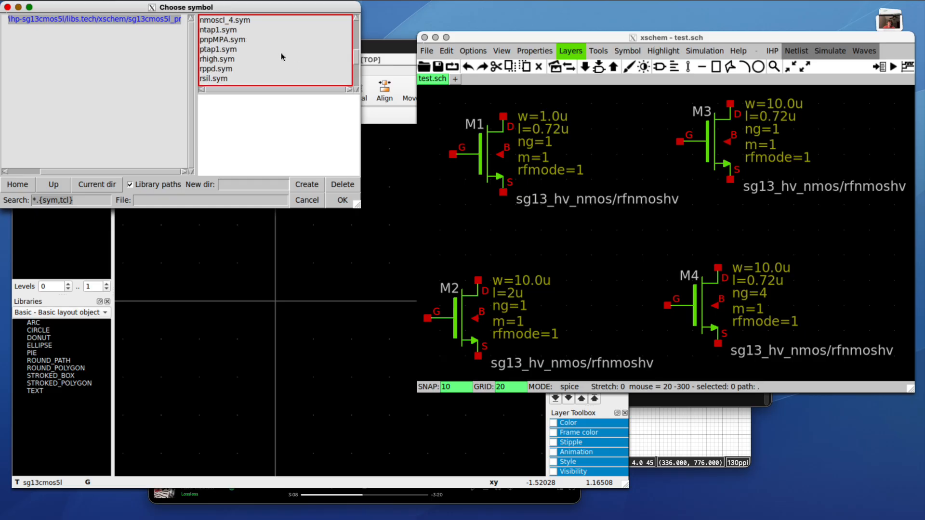
pyautogui.click(290, 44)
pyautogui.scroll(3, 289, 44)
pyautogui.scroll(3, 284, 47)
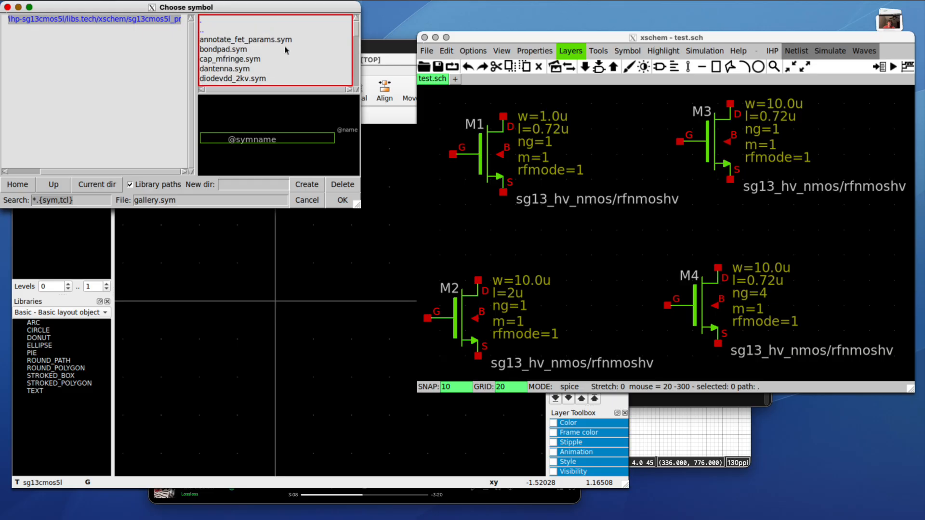
pyautogui.click(274, 61)
pyautogui.scroll(-3, 273, 63)
pyautogui.click(274, 60)
# - Close the symbol chooser without inserting anything and return to the KLayout layout
pyautogui.click(342, 200)
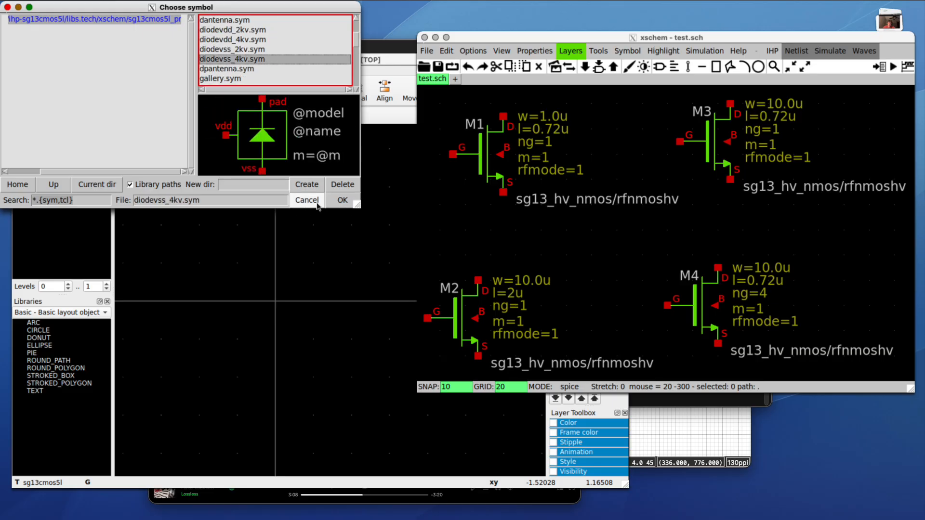
pyautogui.click(314, 206)
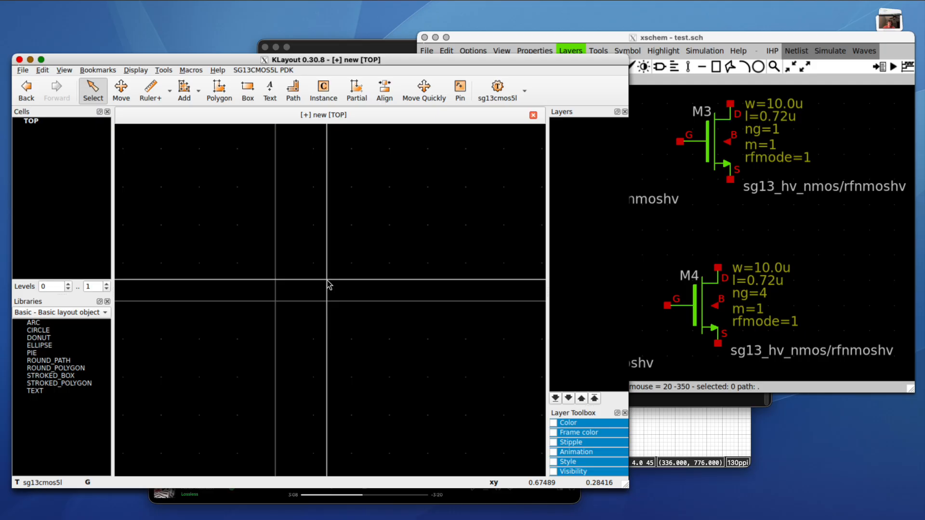
pyautogui.click(331, 95)
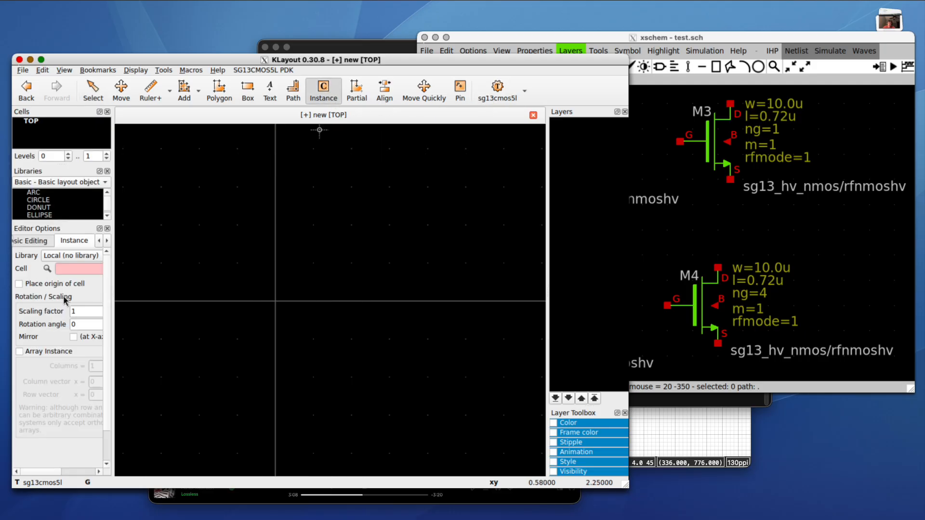
# - Choose the SG13_dev PCell library in the instance editor options
pyautogui.click(59, 256)
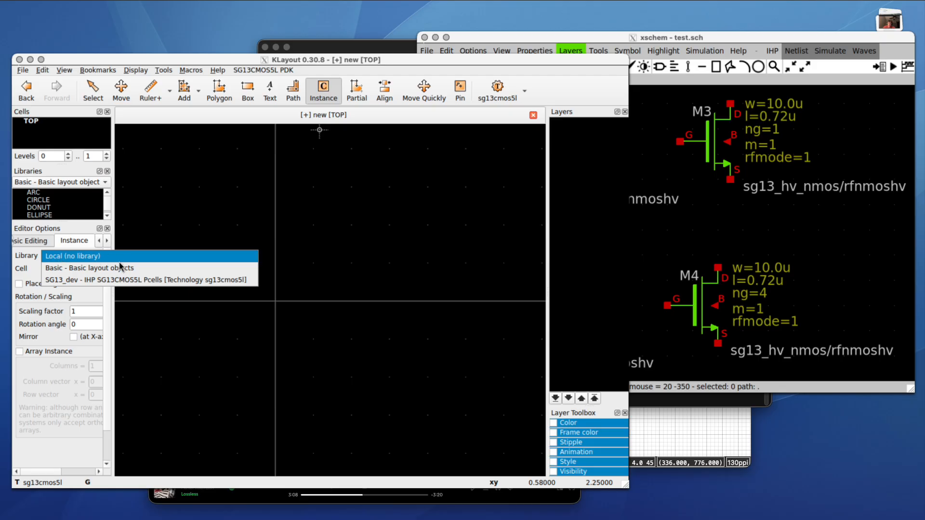
pyautogui.click(81, 281)
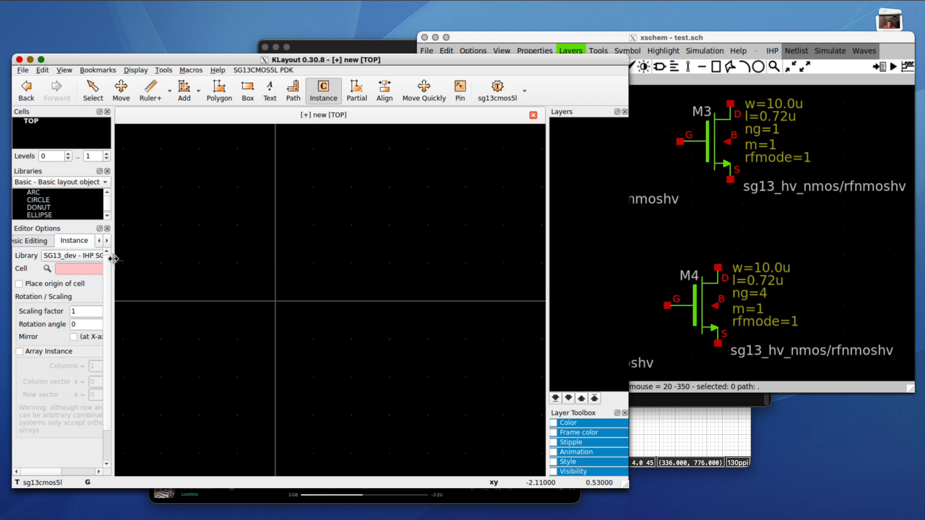
pyautogui.moveTo(125, 259); pyautogui.dragTo(168, 261)
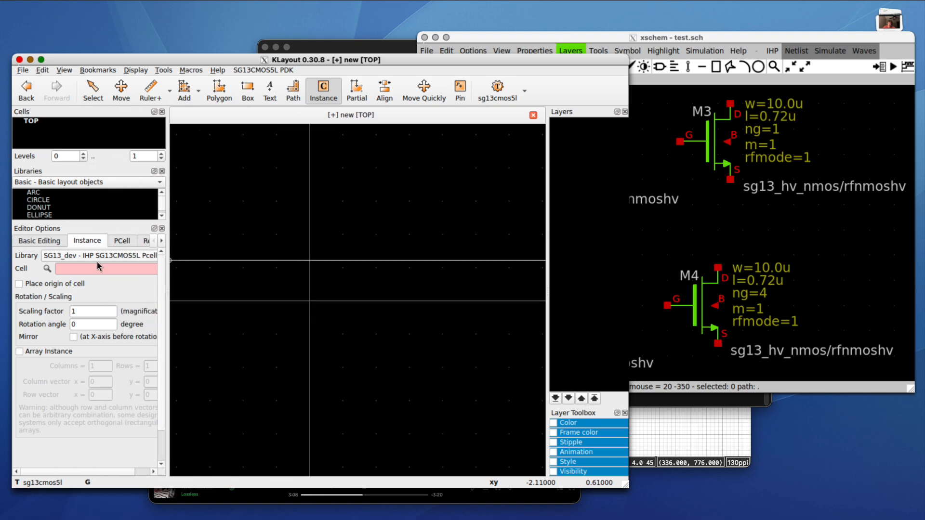
pyautogui.click(100, 260)
pyautogui.click(100, 260)
pyautogui.click(91, 259)
pyautogui.click(89, 257)
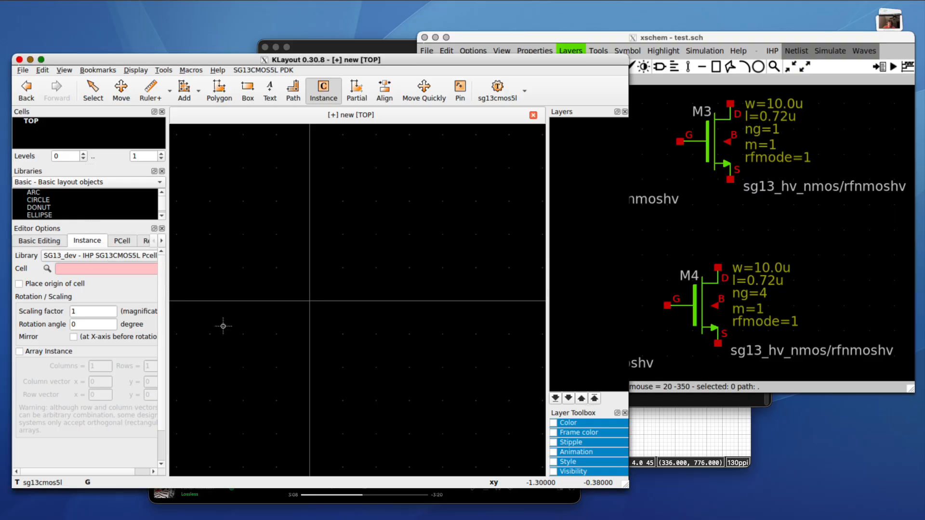
pyautogui.press('super+Tab')
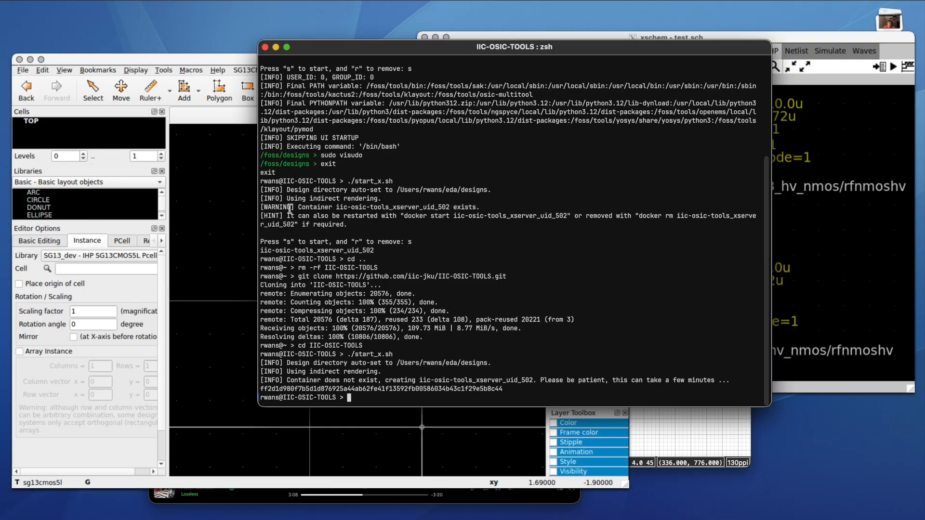
pyautogui.click(183, 296)
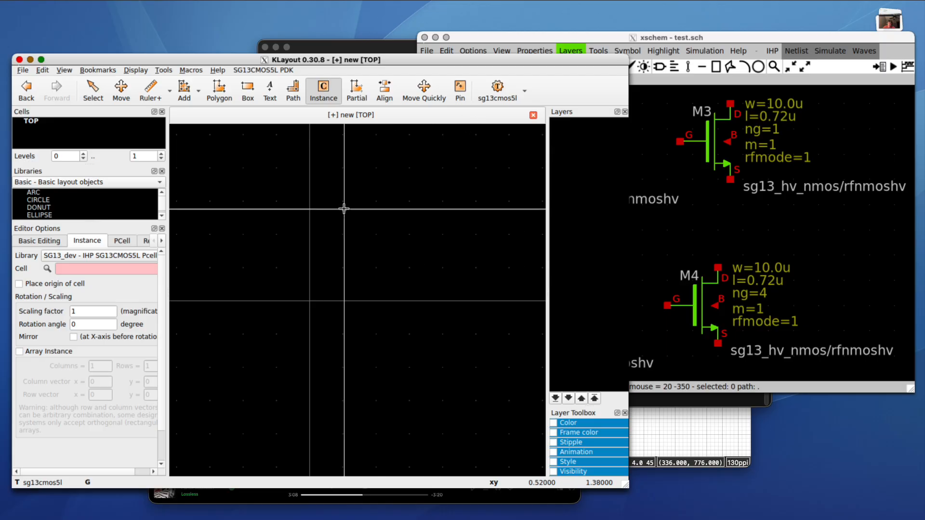
# - Browse the library's PCells while checking transistor M2 in the xschem schematic
pyautogui.click(47, 268)
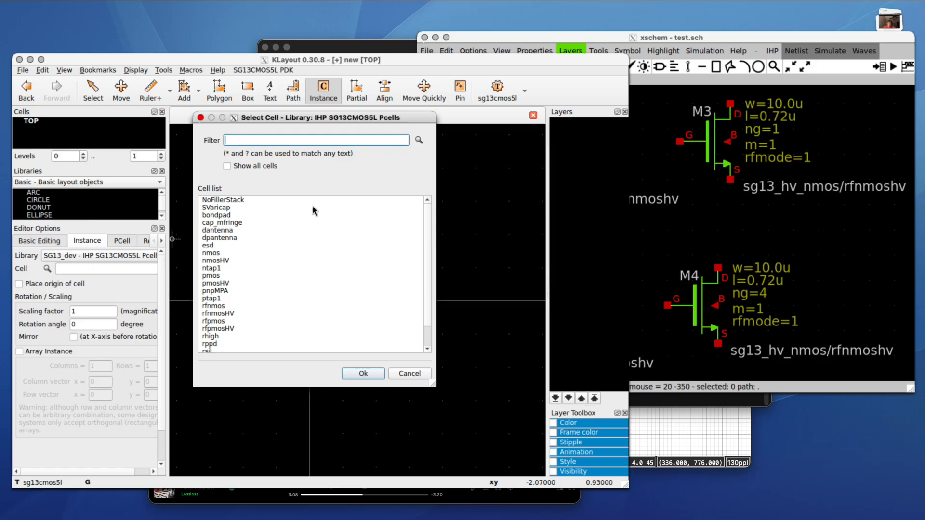
pyautogui.click(725, 208)
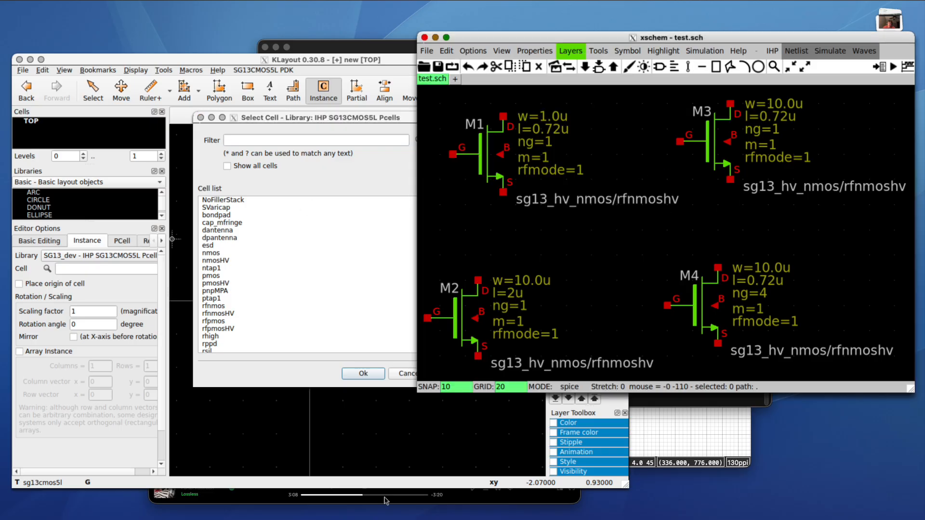
pyautogui.click(644, 275)
pyautogui.scroll(-2, 645, 275)
pyautogui.click(618, 255)
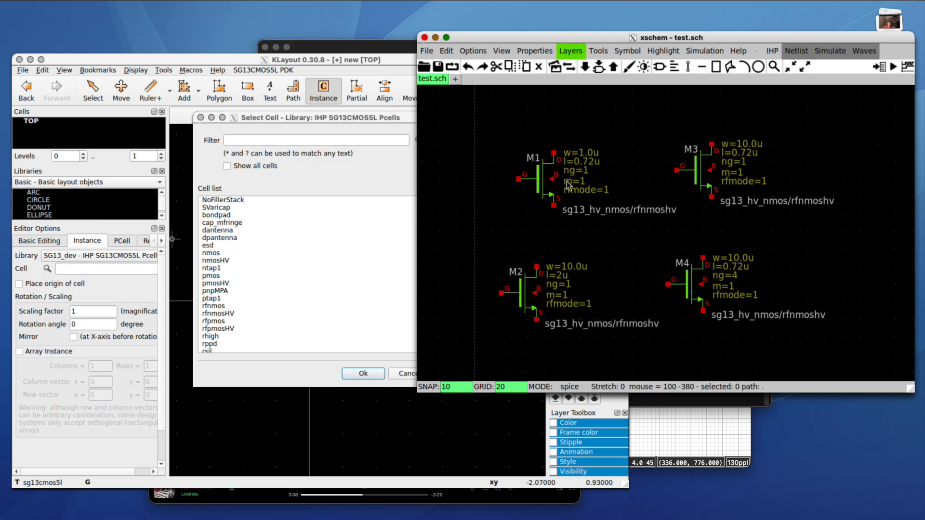
# - Select the rfnmos PCell and place an instance of it in the TOP layout
pyautogui.click(233, 270)
pyautogui.click(213, 306)
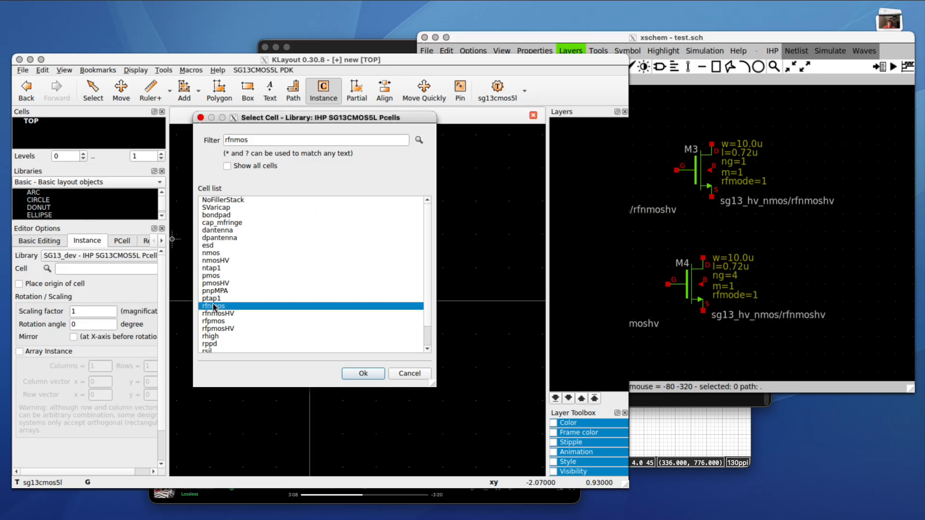
pyautogui.click(367, 375)
pyautogui.scroll(-5, 379, 384)
pyautogui.scroll(1, 378, 385)
pyautogui.click(371, 353)
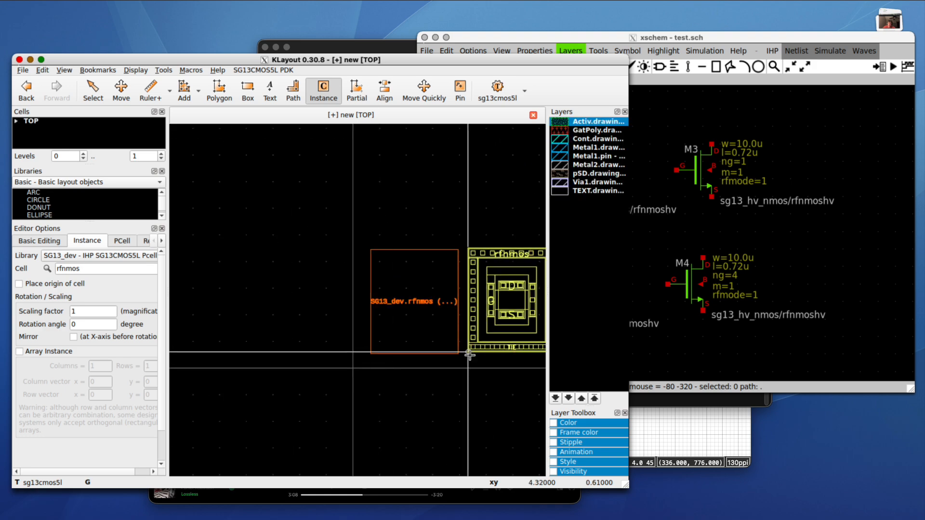
# - Select the rfnmos instance, view the cell on its own, and dismiss an empty properties dialog
pyautogui.press('Escape')
pyautogui.click(429, 313)
pyautogui.click(317, 287)
pyautogui.click(389, 299)
pyautogui.hotkey('ctrl', 's')
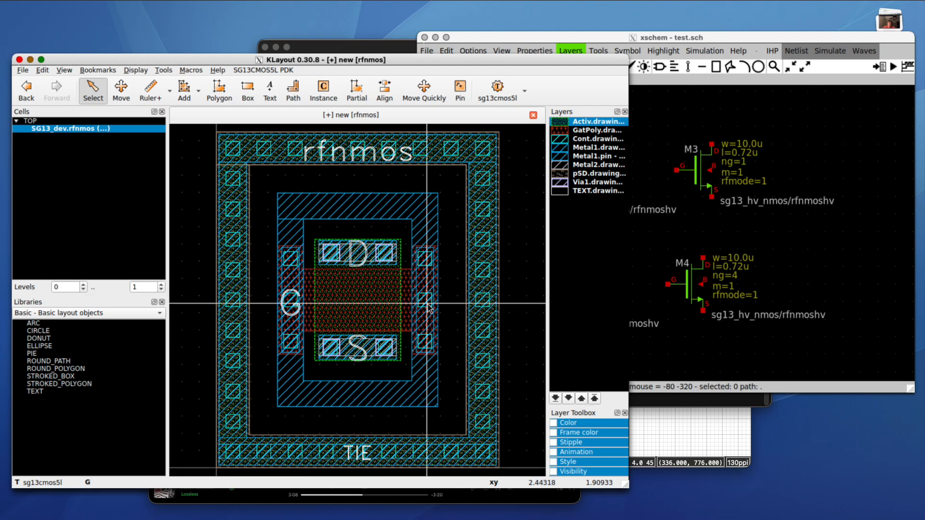
pyautogui.scroll(-3, 428, 308)
pyautogui.doubleClick(308, 243)
pyautogui.press('Escape')
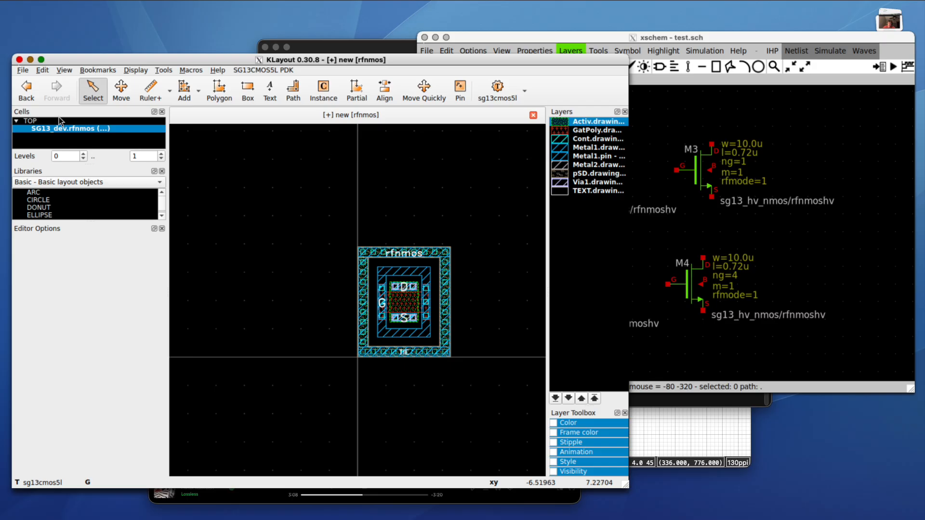
# - Return to the TOP cell and open the rfnmos instance's properties showing Width 1u and Length 0.72u
pyautogui.rightClick(41, 121)
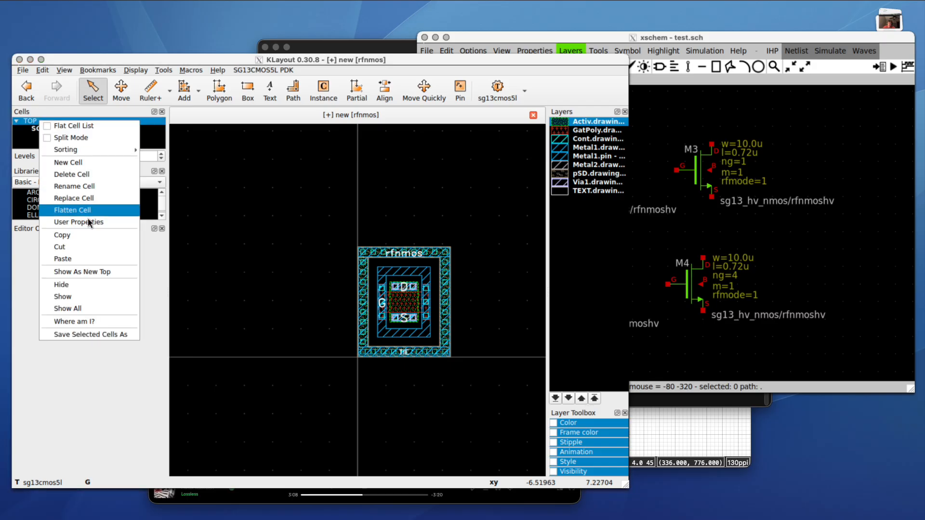
pyautogui.click(79, 273)
pyautogui.scroll(-3, 389, 275)
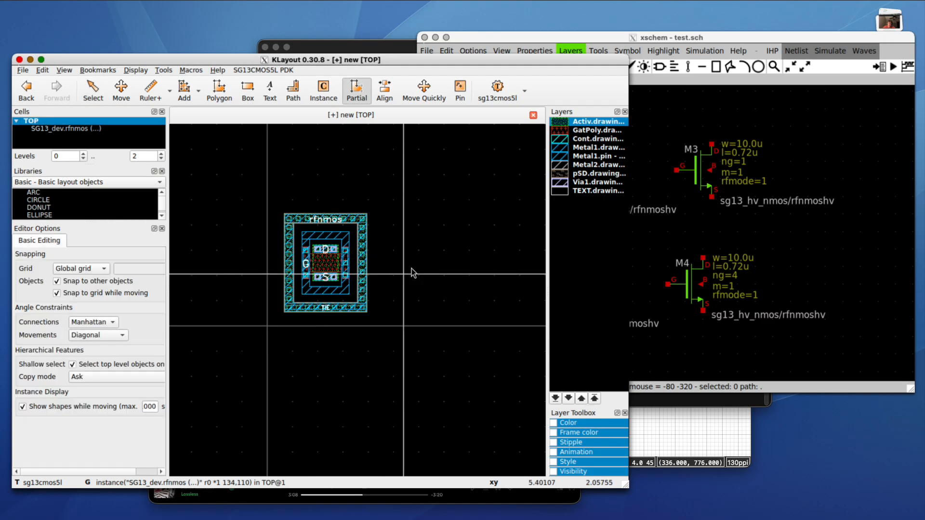
pyautogui.scroll(3, 325, 245)
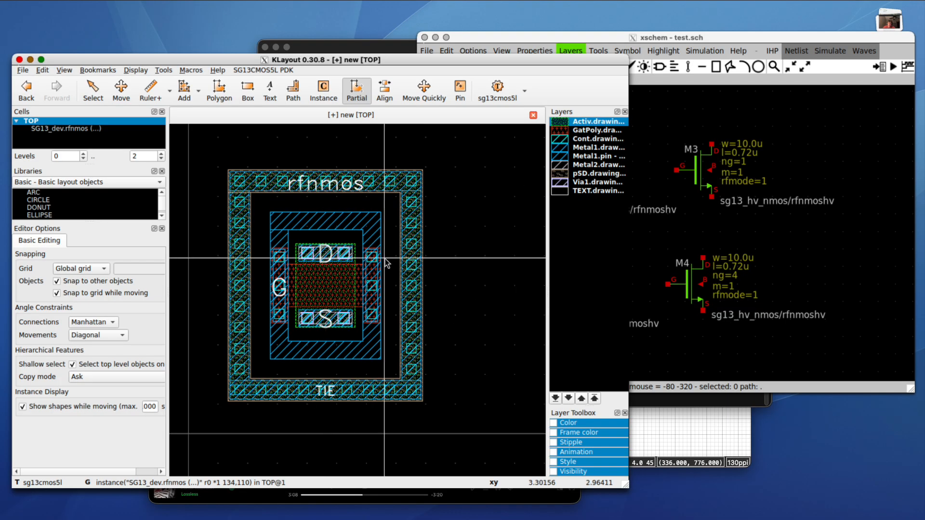
pyautogui.scroll(-1, 386, 262)
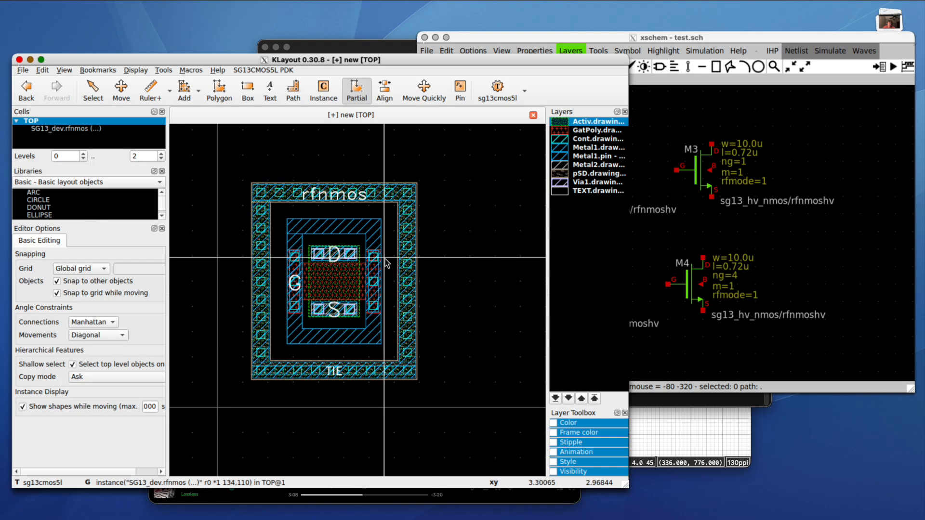
pyautogui.press('Escape')
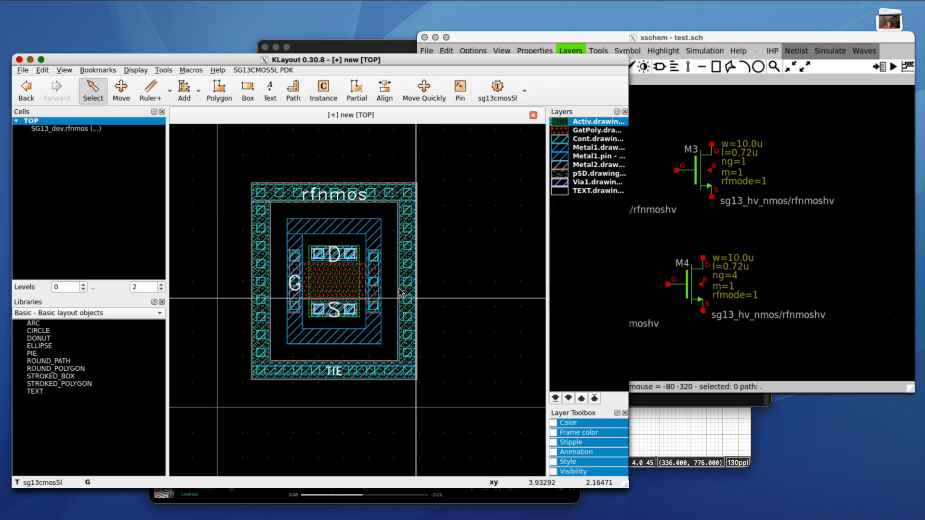
pyautogui.click(335, 252)
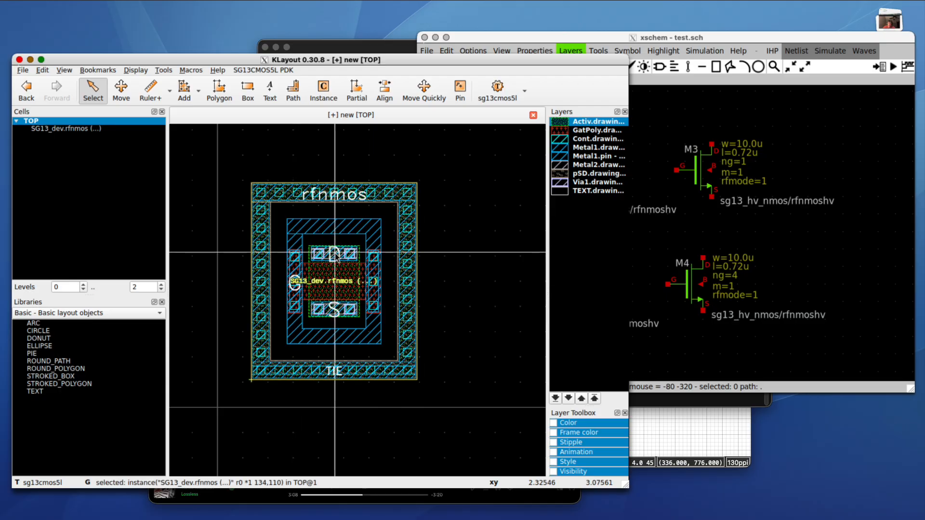
pyautogui.rightClick(328, 283)
pyautogui.scroll(-2, 329, 288)
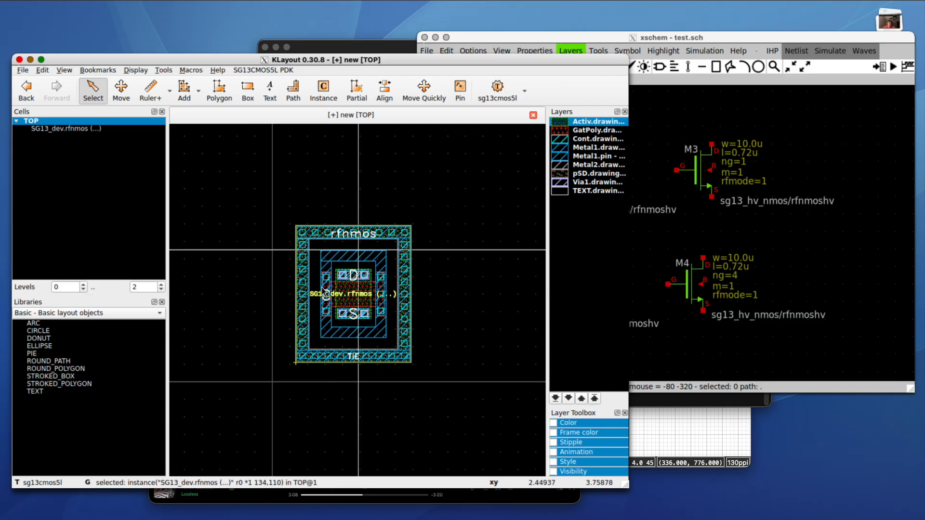
pyautogui.doubleClick(374, 312)
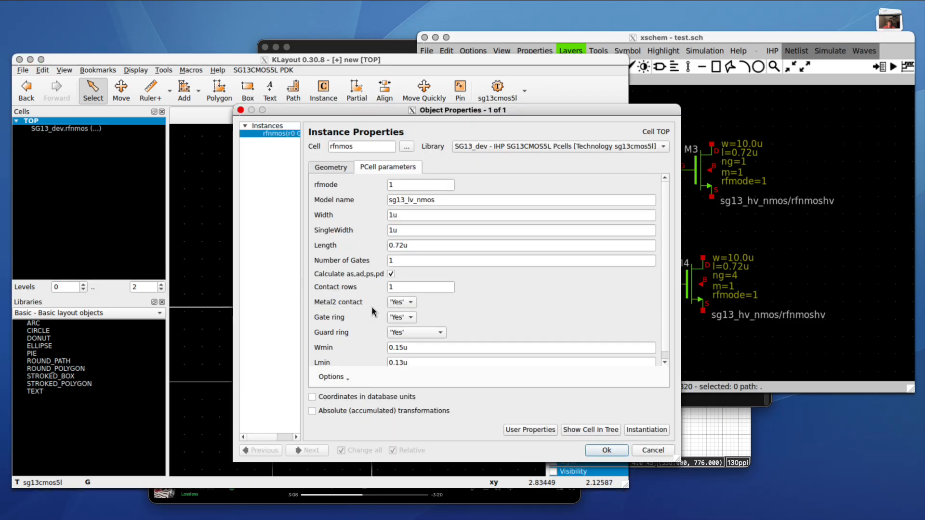
# - Position the properties window and compare the Length value with M2's sizes in the schematic
pyautogui.moveTo(395, 108); pyautogui.dragTo(241, 83)
pyautogui.moveTo(257, 220); pyautogui.dragTo(211, 217)
pyautogui.doubleClick(244, 193)
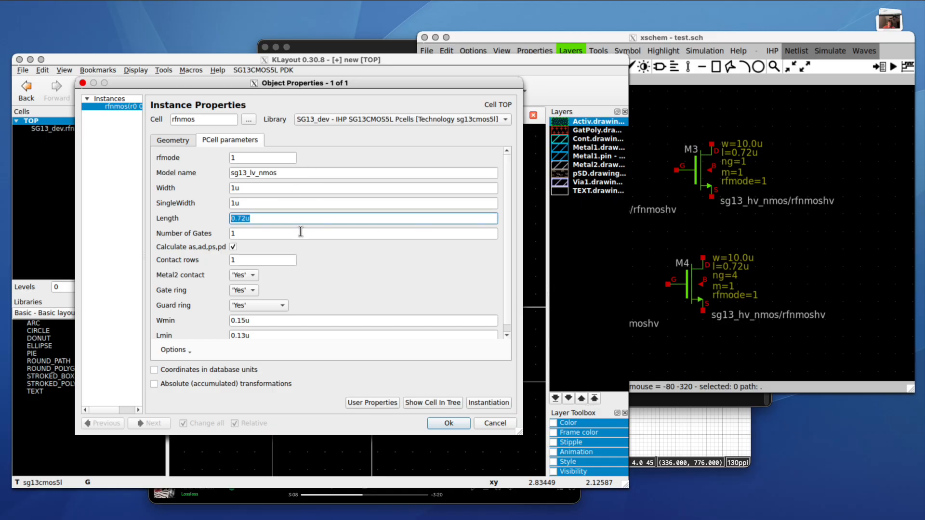
pyautogui.click(685, 223)
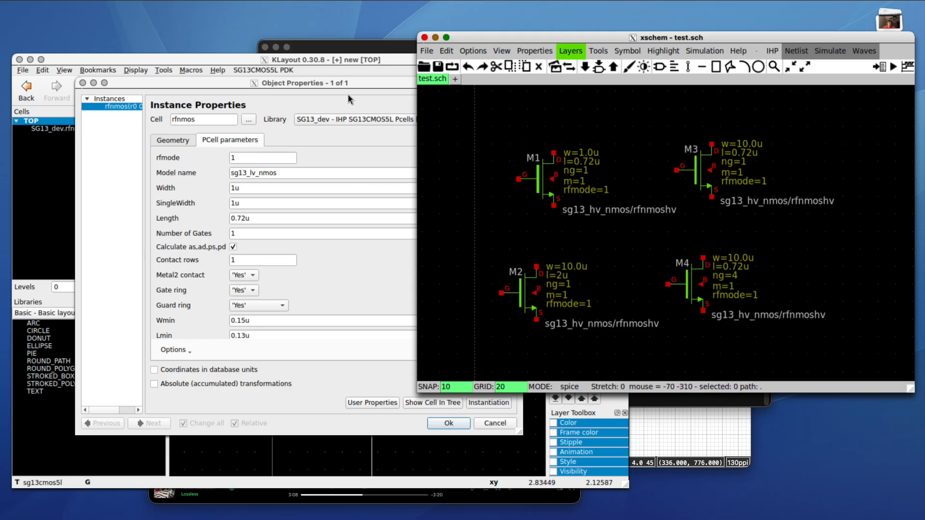
pyautogui.click(343, 82)
pyautogui.moveTo(342, 82); pyautogui.dragTo(325, 82)
# - Set the rfnmos Width to 10u and Length to 2u and apply
pyautogui.click(242, 187)
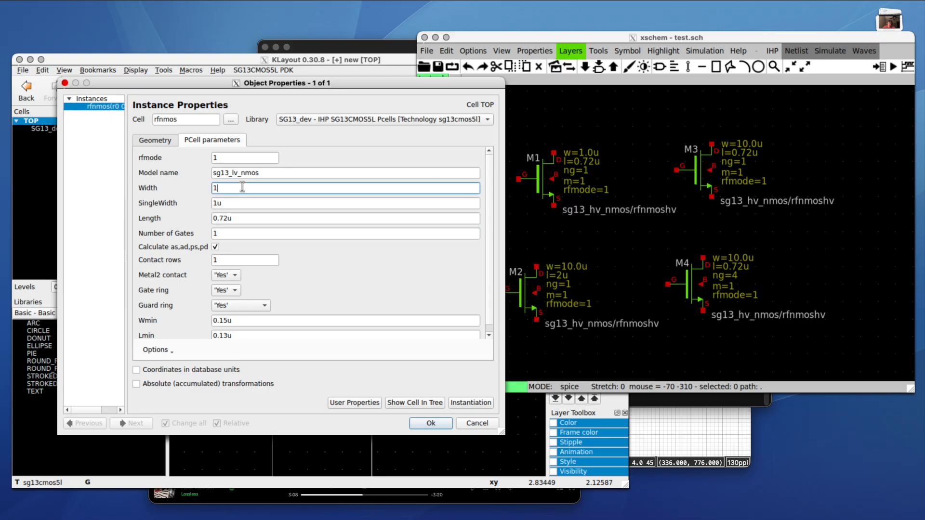
pyautogui.click(236, 215)
pyautogui.moveTo(500, 443); pyautogui.dragTo(508, 447)
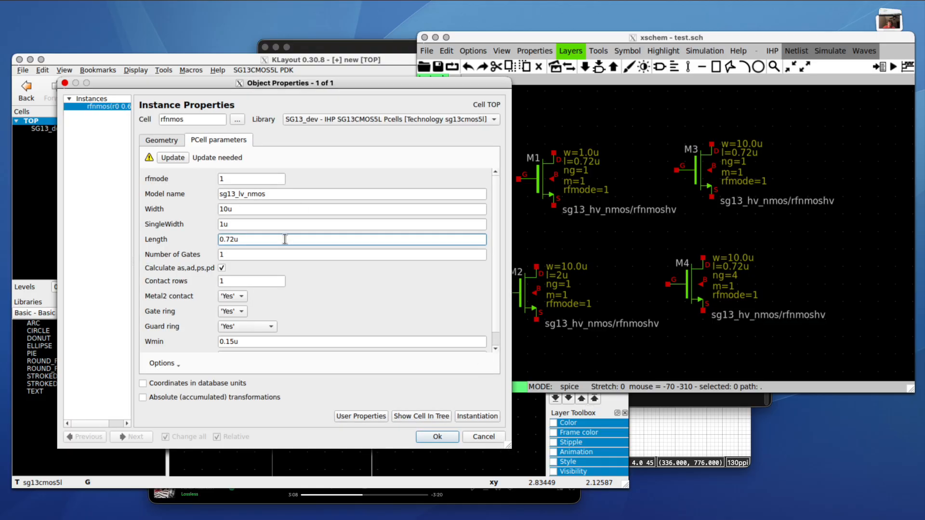
pyautogui.press('BackSpace')
pyautogui.press('BackSpace')
pyautogui.press('BackSpace')
pyautogui.press('BackSpace')
pyautogui.write('2')
pyautogui.click(273, 224)
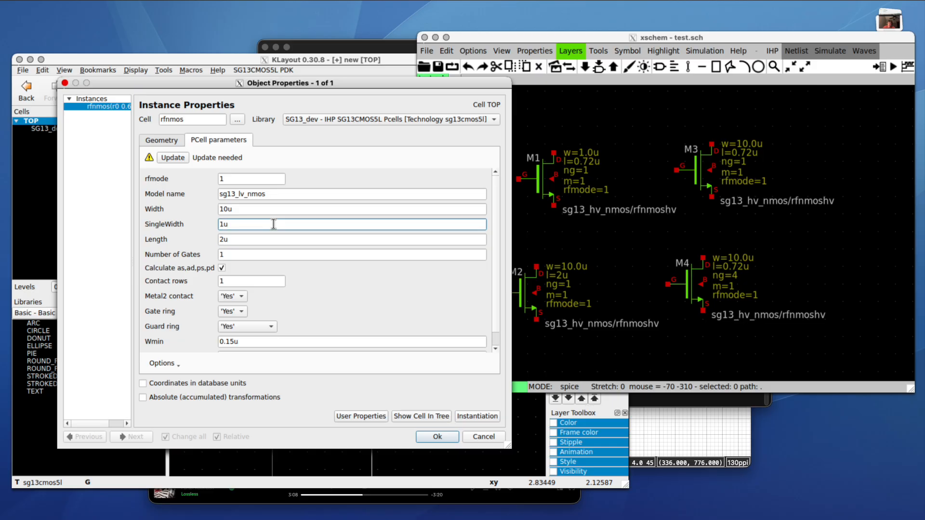
pyautogui.click(228, 254)
pyautogui.scroll(-1, 305, 278)
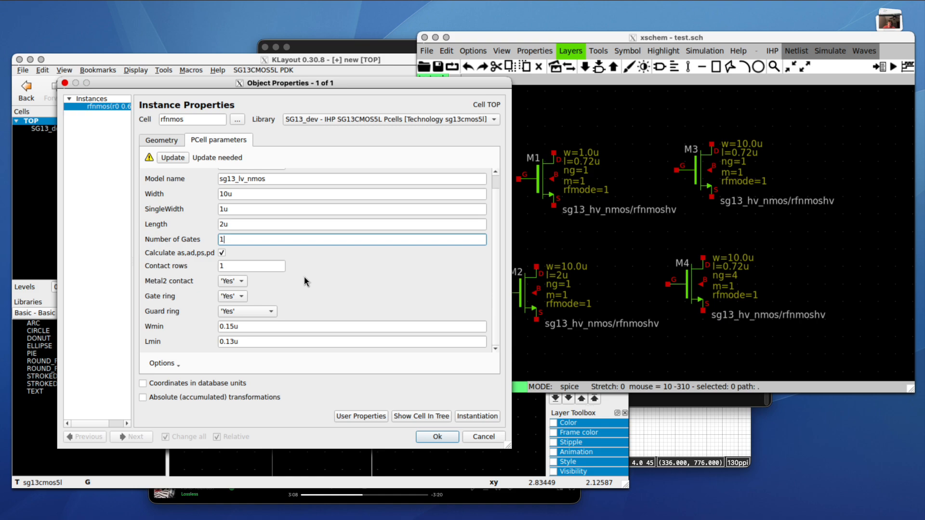
pyautogui.click(437, 437)
# - Zoom to the widened rfnmos instance, select it, and reopen its Instance Properties
pyautogui.scroll(3, 306, 382)
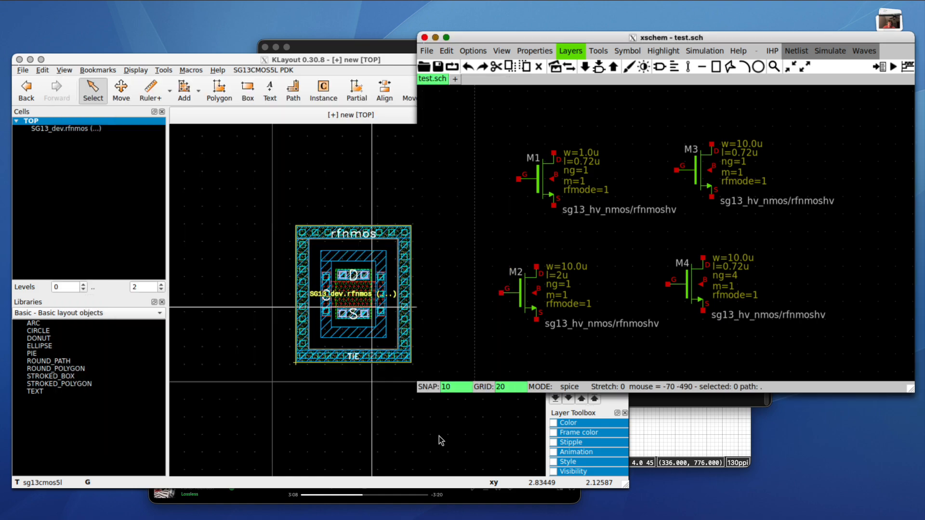
pyautogui.click(233, 415)
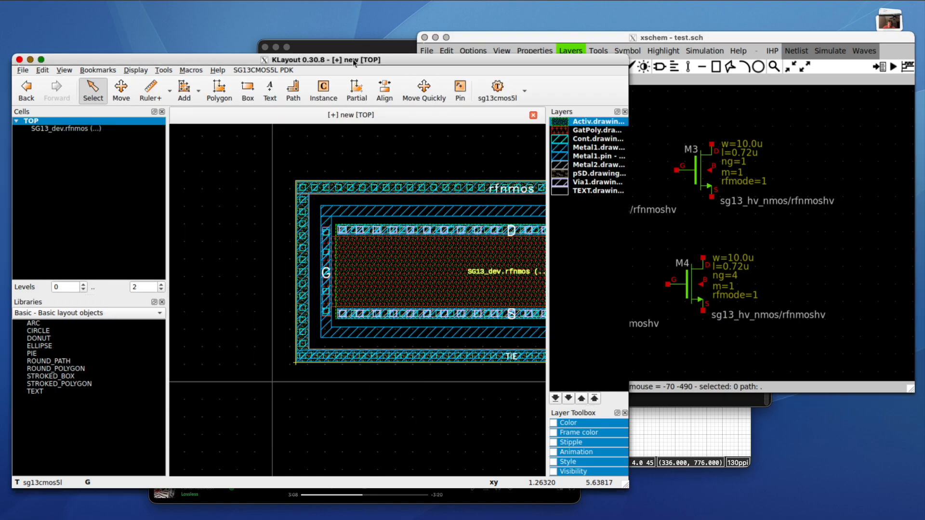
pyautogui.scroll(-2, 273, 269)
pyautogui.scroll(2, 343, 267)
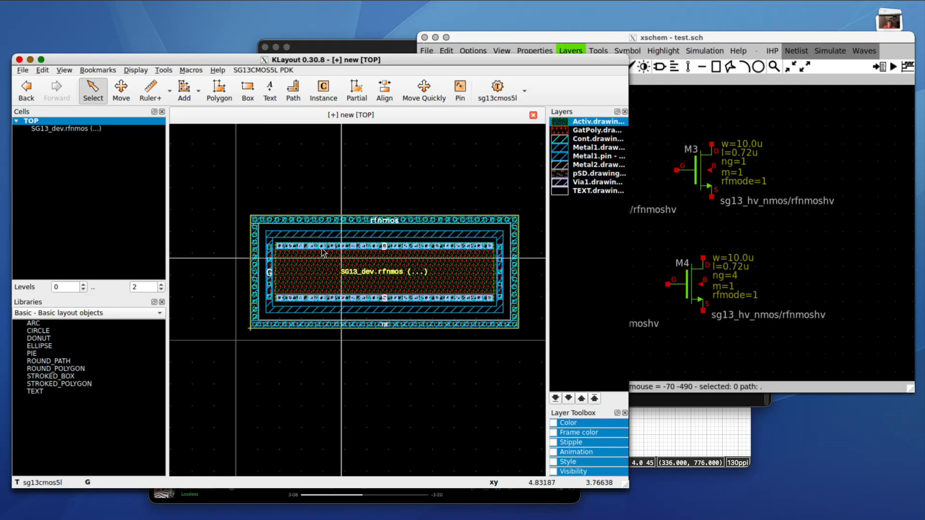
pyautogui.press('s')
pyautogui.click(283, 365)
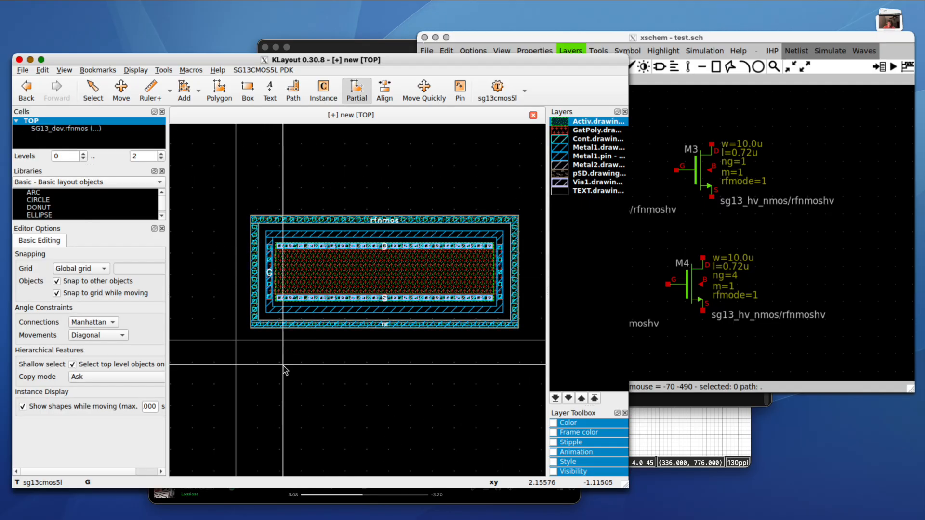
pyautogui.scroll(-2, 283, 365)
pyautogui.scroll(1, 284, 370)
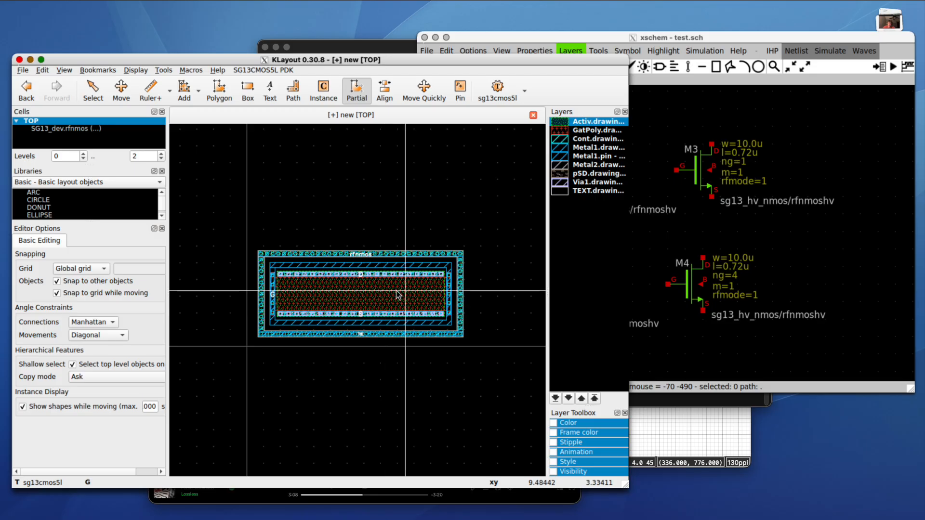
pyautogui.press('F2')
pyautogui.click(364, 310)
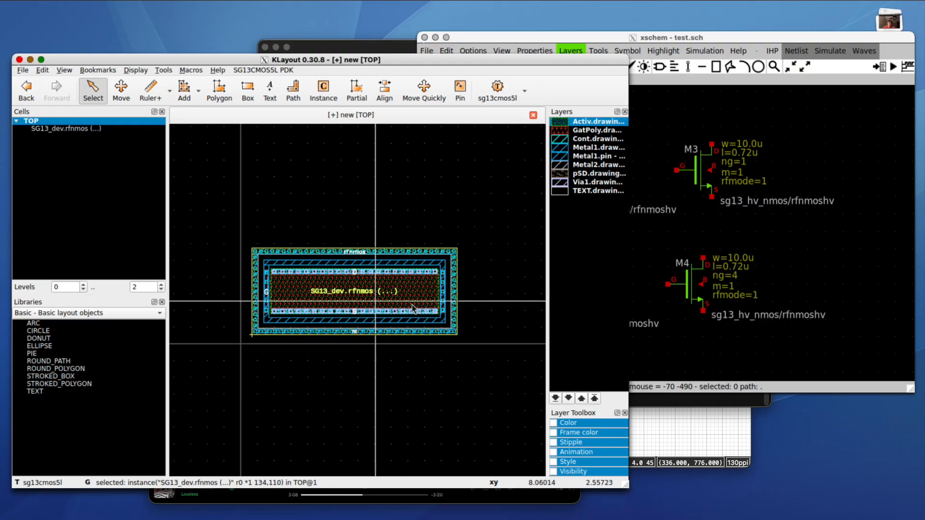
pyautogui.press('q')
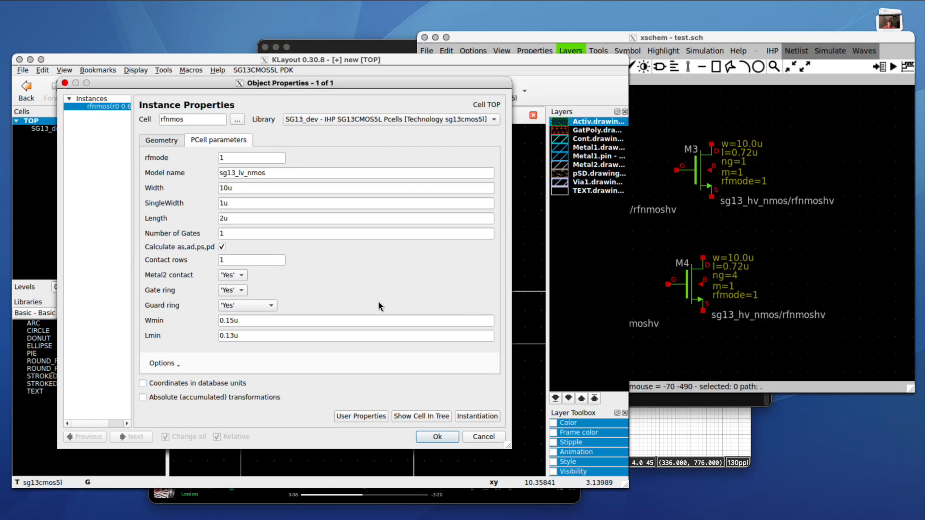
# - Set the rfnmos PCell's Guard ring parameter to No and apply it
pyautogui.click(271, 305)
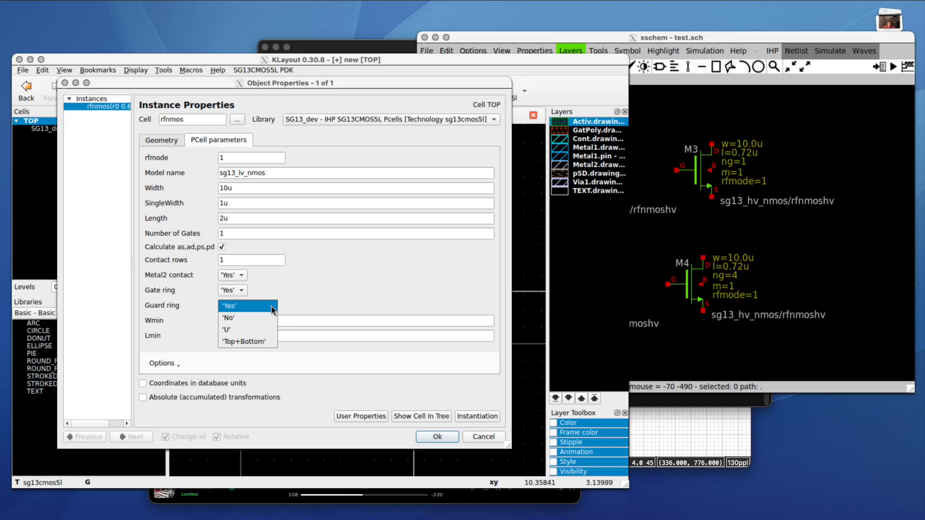
pyautogui.click(259, 318)
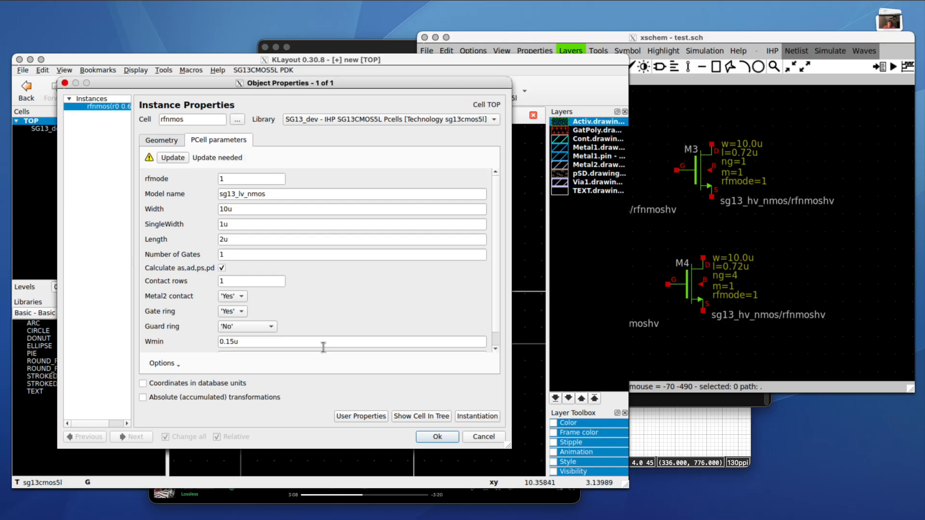
pyautogui.click(438, 436)
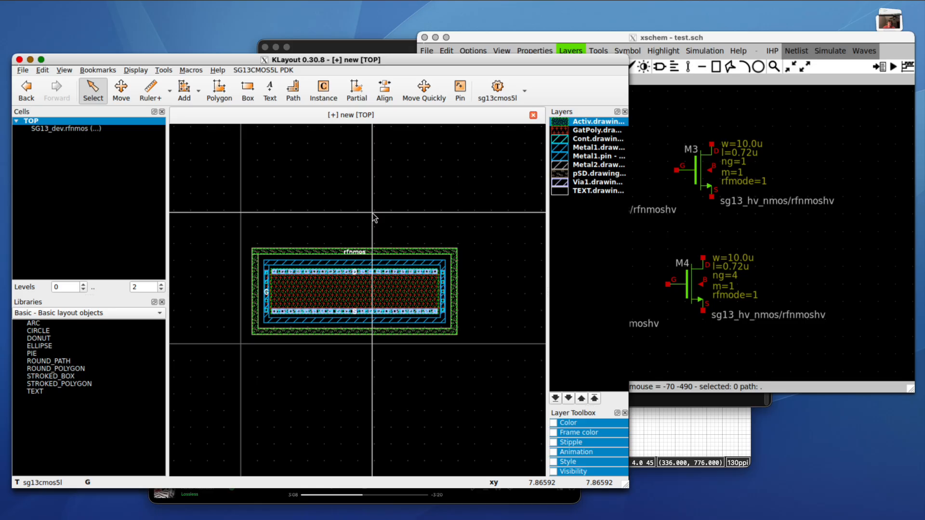
# - Copy the rfnmos transistor and place the copy directly above the original
pyautogui.click(357, 284)
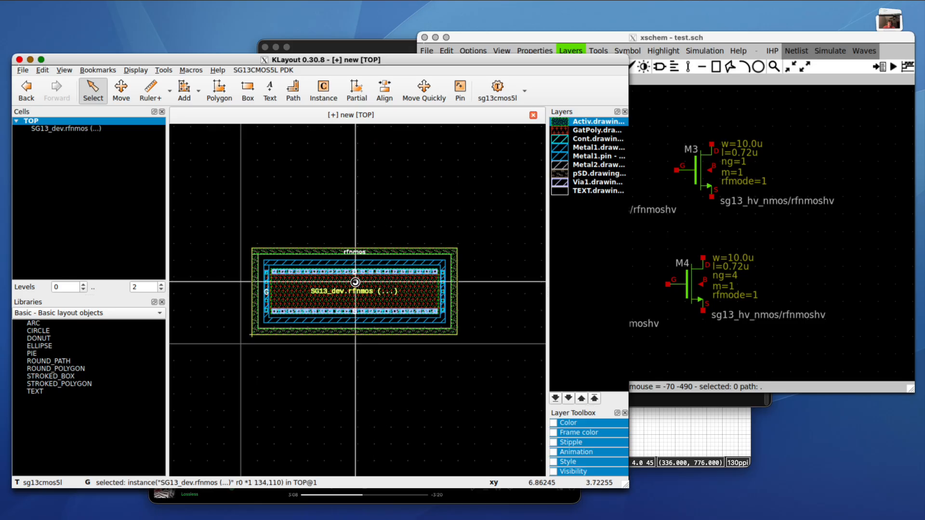
pyautogui.scroll(2, 356, 284)
pyautogui.scroll(-1, 356, 285)
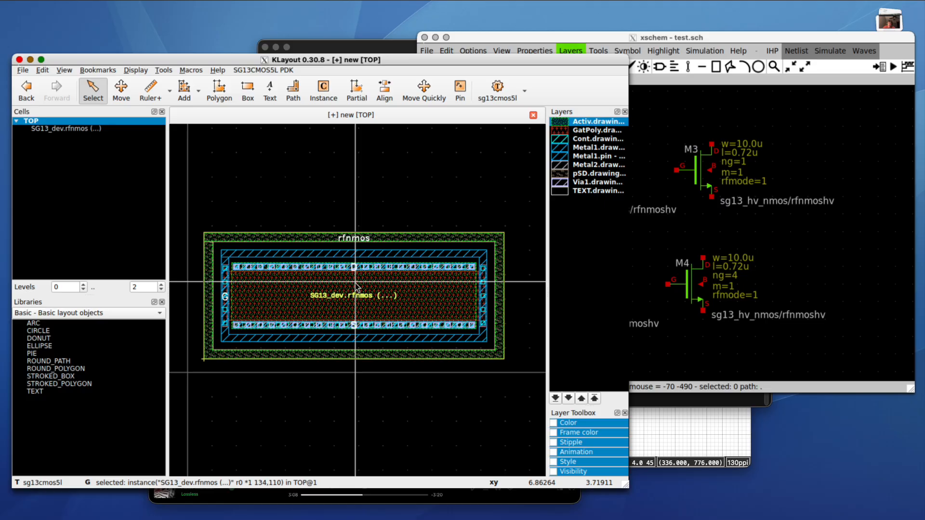
pyautogui.click(372, 215)
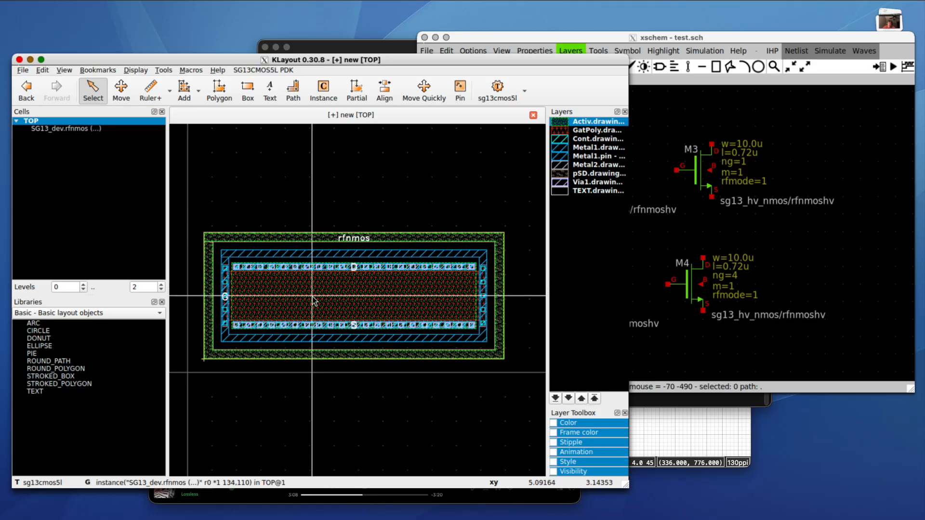
pyautogui.scroll(3, 314, 300)
pyautogui.scroll(-4, 314, 301)
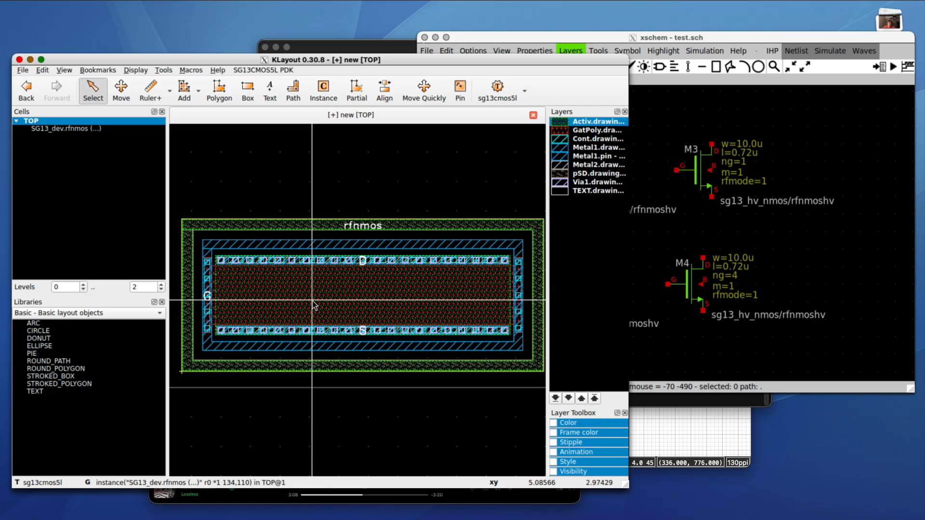
pyautogui.click(312, 301)
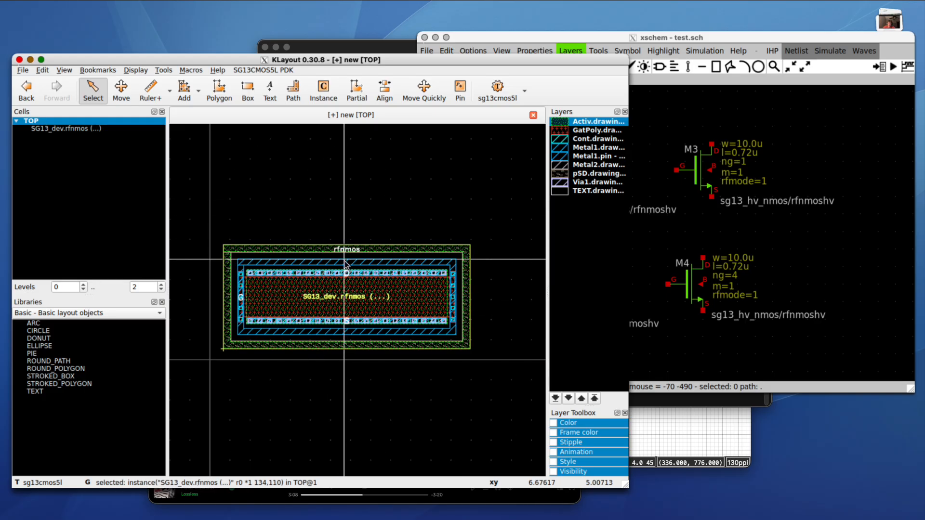
pyautogui.press('c')
pyautogui.click(354, 175)
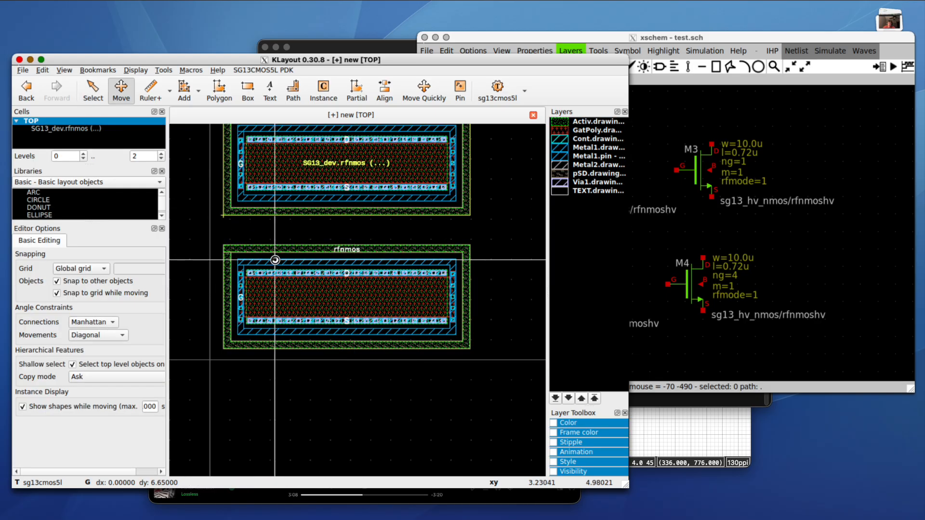
# - Add copies to the right of both transistors, forming a two-by-two grid of four rfnmos
pyautogui.scroll(-2, 276, 260)
pyautogui.press('c')
pyautogui.click(471, 208)
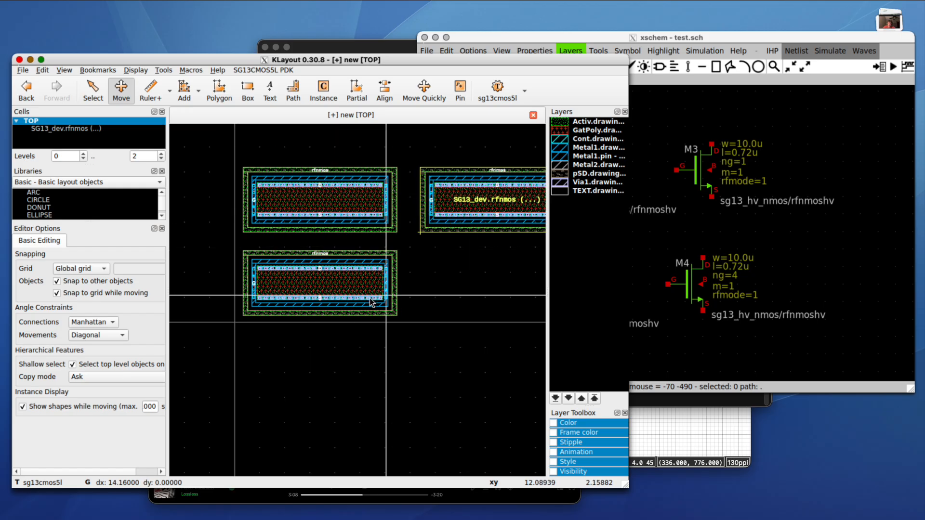
pyautogui.click(336, 296)
pyautogui.press('c')
pyautogui.click(500, 295)
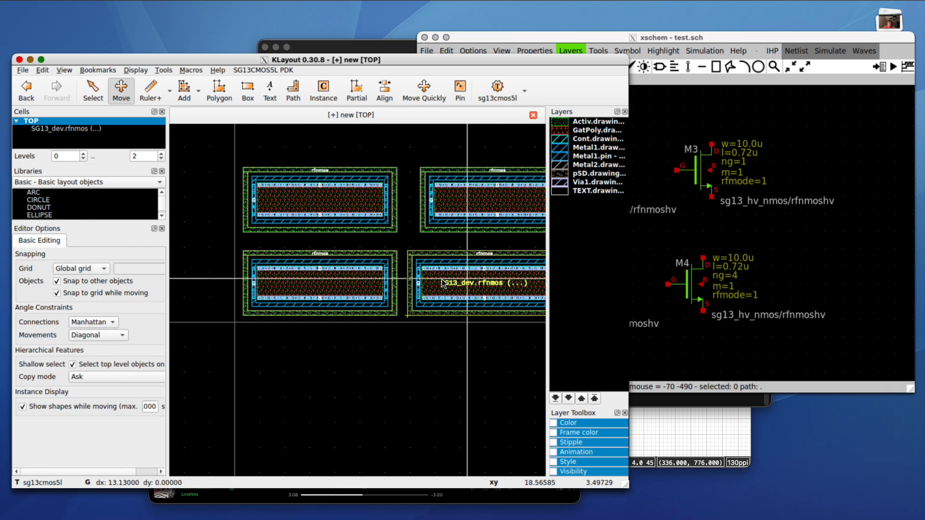
# - Open the top-left transistor's parameters and begin changing its Width from 10u to 1u
pyautogui.click(350, 212)
pyautogui.press('q')
pyautogui.click(310, 189)
pyautogui.press('Left')
# - Set the top-left rfnmos to Width 1u and Length 0.72u
pyautogui.press('BackSpace')
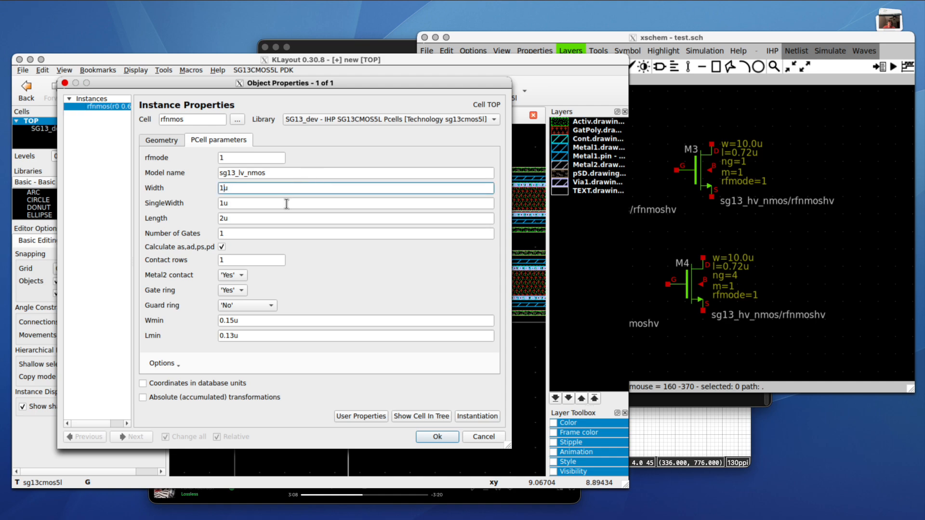
pyautogui.click(266, 218)
pyautogui.press('BackSpace')
pyautogui.press('BackSpace')
pyautogui.write('0.72u')
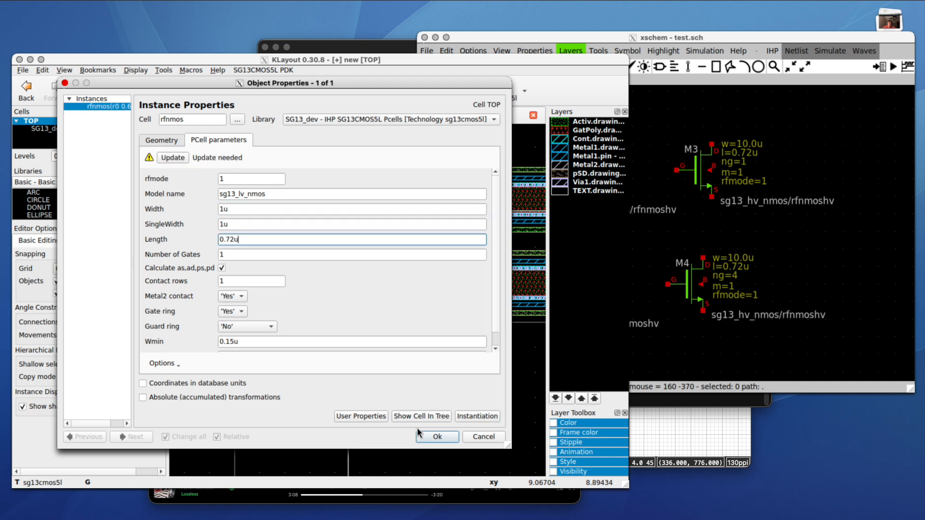
pyautogui.click(439, 437)
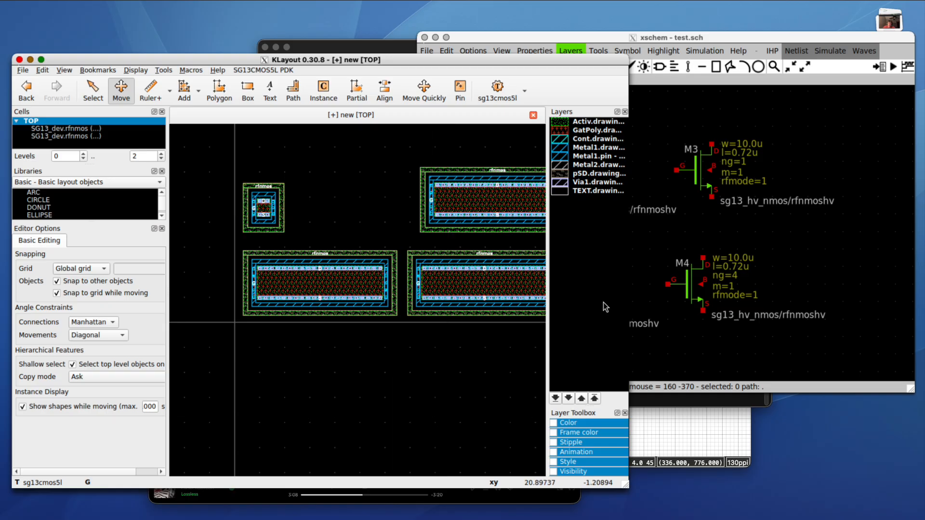
# - Check device sizes against the xschem schematic, then open the top-right transistor's parameters
pyautogui.click(849, 284)
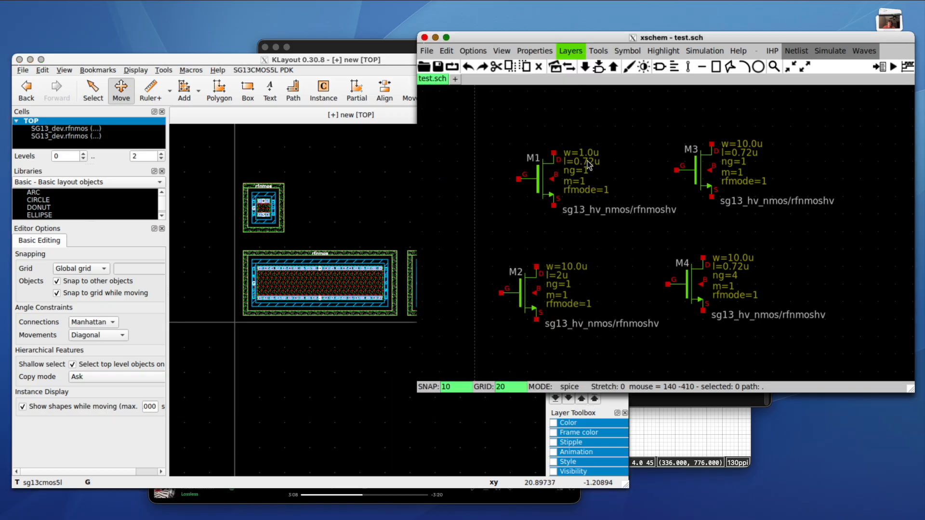
pyautogui.click(366, 191)
pyautogui.doubleClick(449, 206)
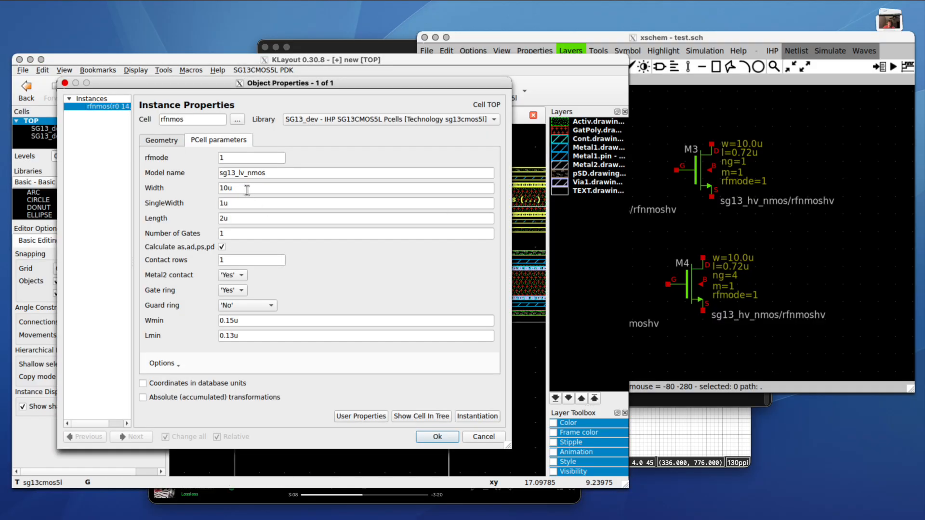
# - Set the top-right rfnmos Length to 0.72u
pyautogui.doubleClick(226, 219)
pyautogui.write('0.72u')
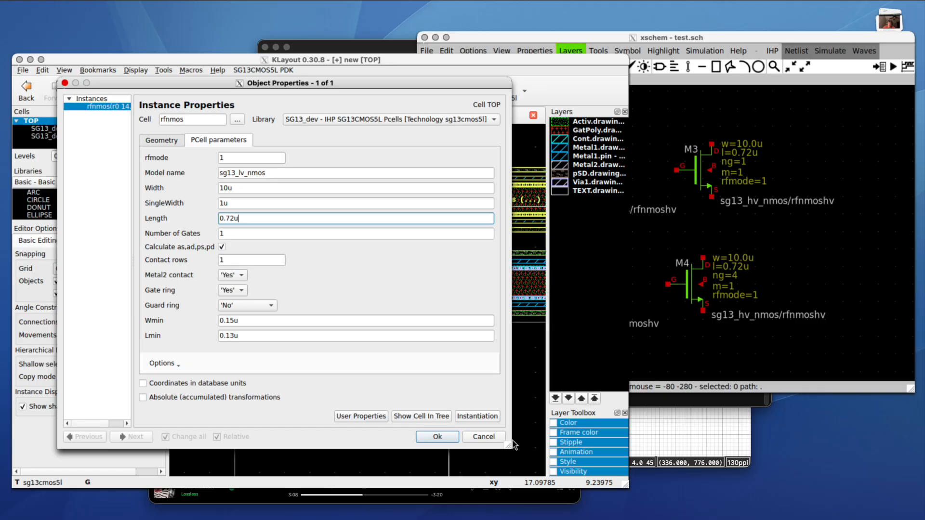
pyautogui.click(437, 436)
# - Give the bottom-right rfnmos Length 0.72u and 4 gates
pyautogui.doubleClick(477, 276)
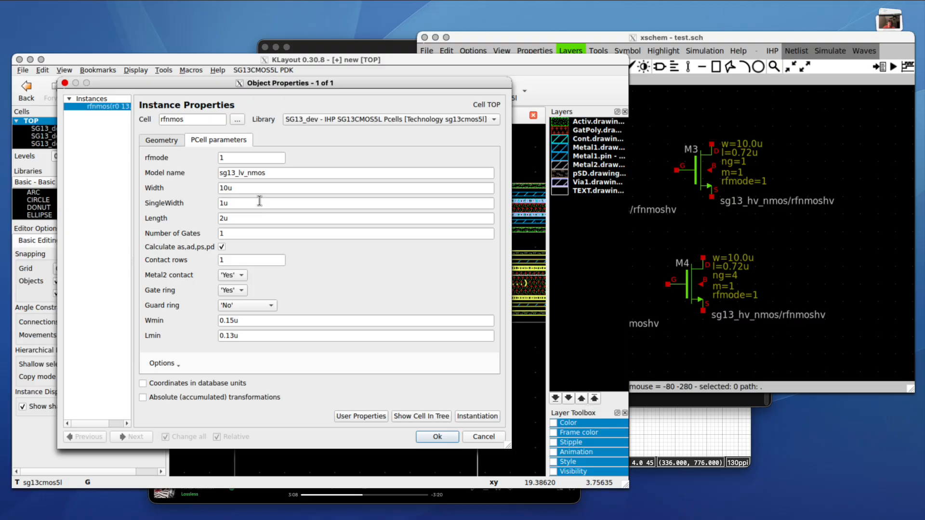
pyautogui.doubleClick(237, 218)
pyautogui.write('0.72u')
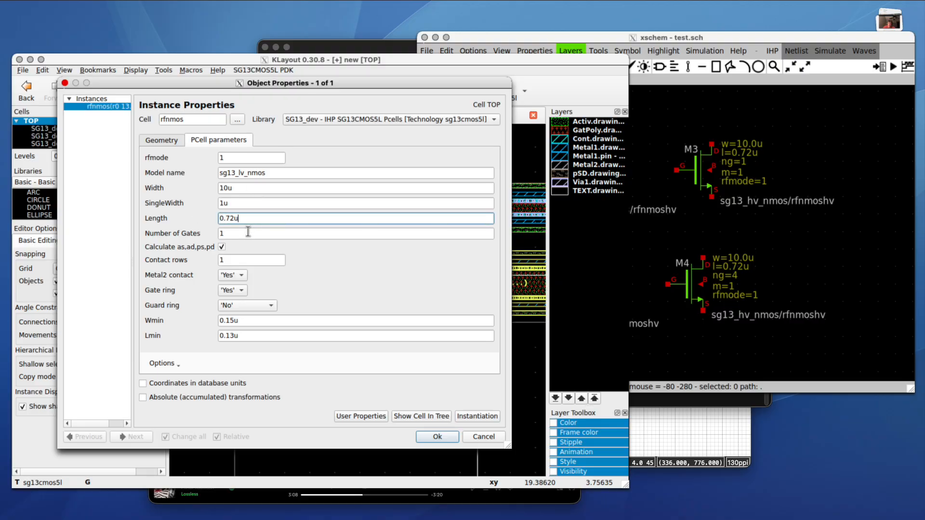
pyautogui.press('Tab')
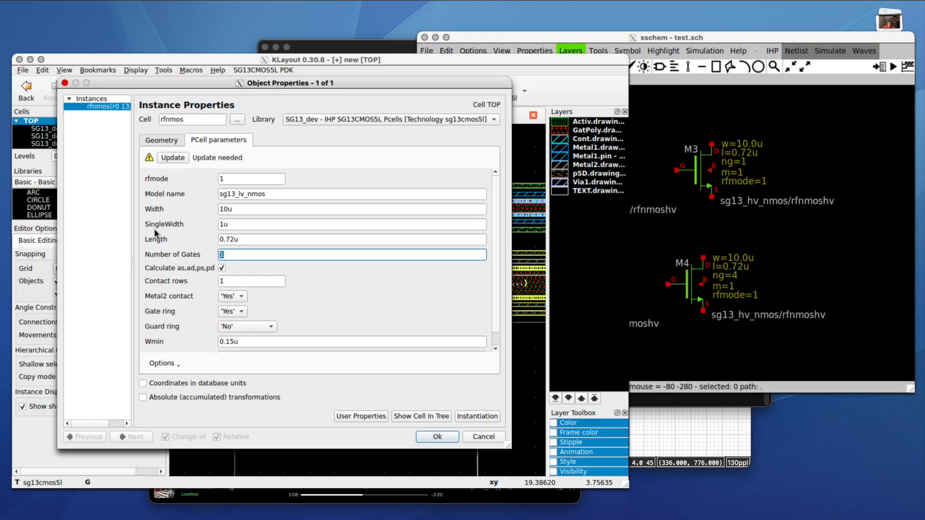
pyautogui.write('4')
pyautogui.click(436, 437)
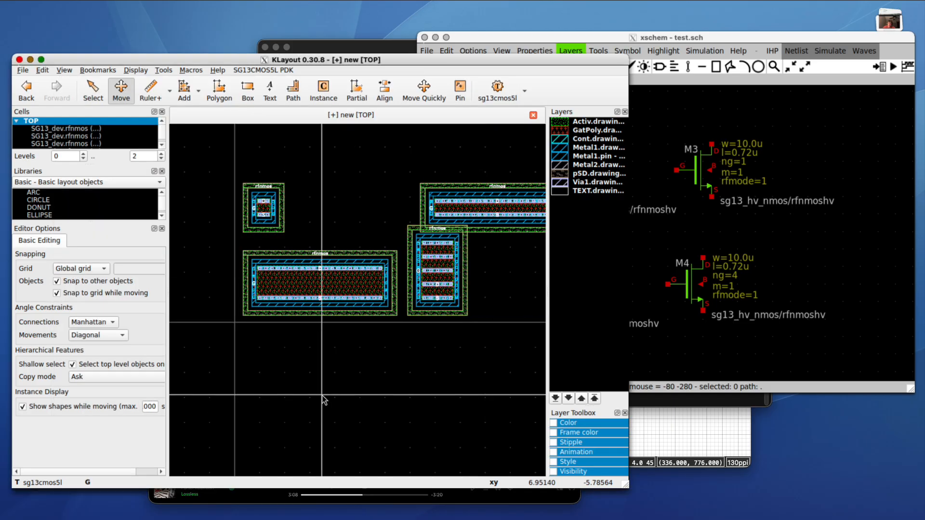
# - Move the four-gate transistor straight down to a new position
pyautogui.click(424, 278)
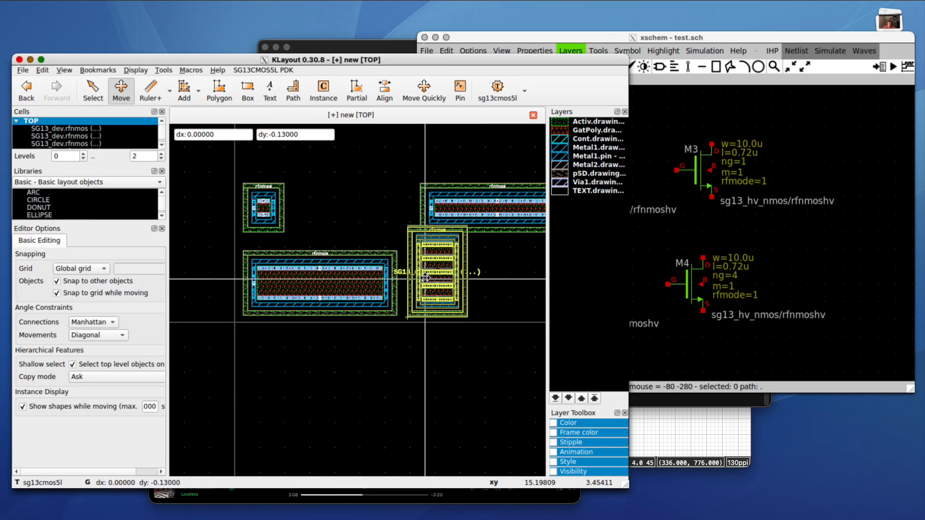
pyautogui.press('m')
pyautogui.moveTo(420, 274); pyautogui.dragTo(454, 376)
pyautogui.click(454, 377)
pyautogui.press('s')
# - Compare the four-device layout against the xschem schematic
pyautogui.scroll(-2, 366, 348)
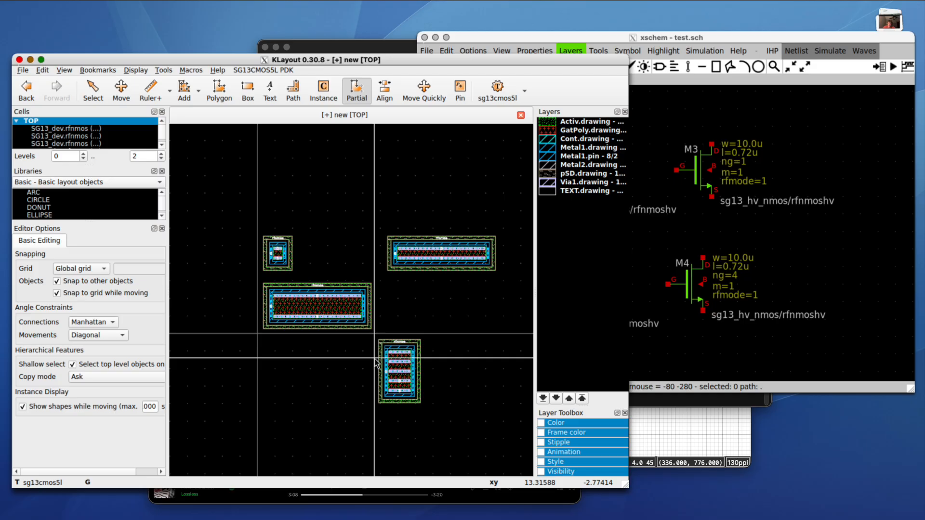
pyautogui.scroll(2, 376, 364)
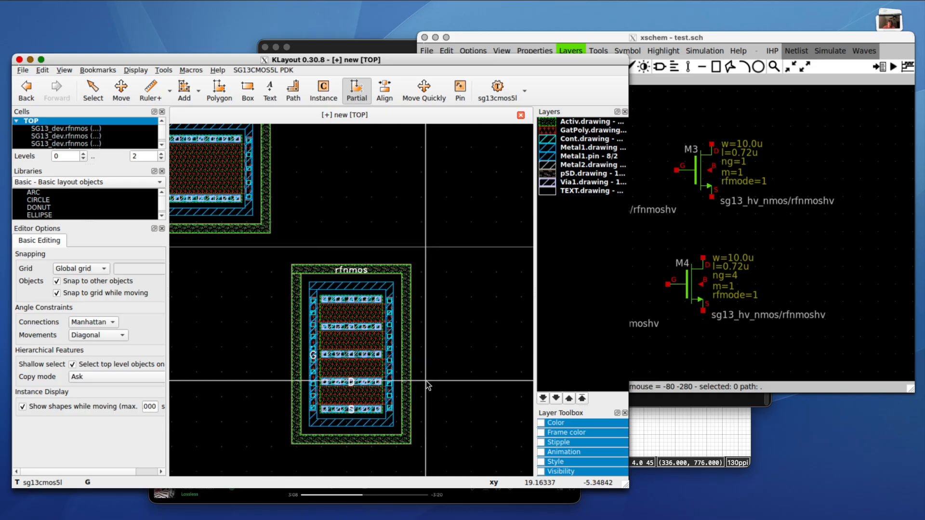
pyautogui.scroll(-3, 351, 383)
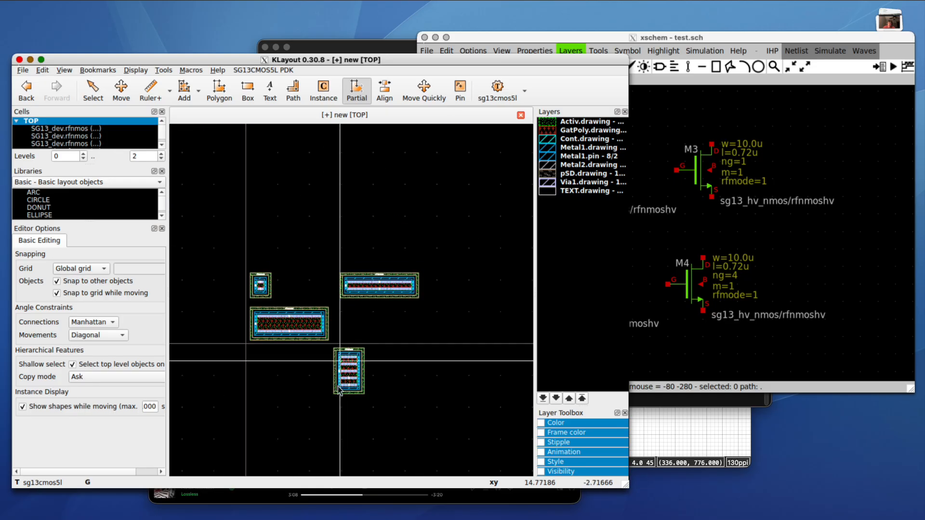
pyautogui.scroll(3, 326, 376)
pyautogui.scroll(-1, 325, 375)
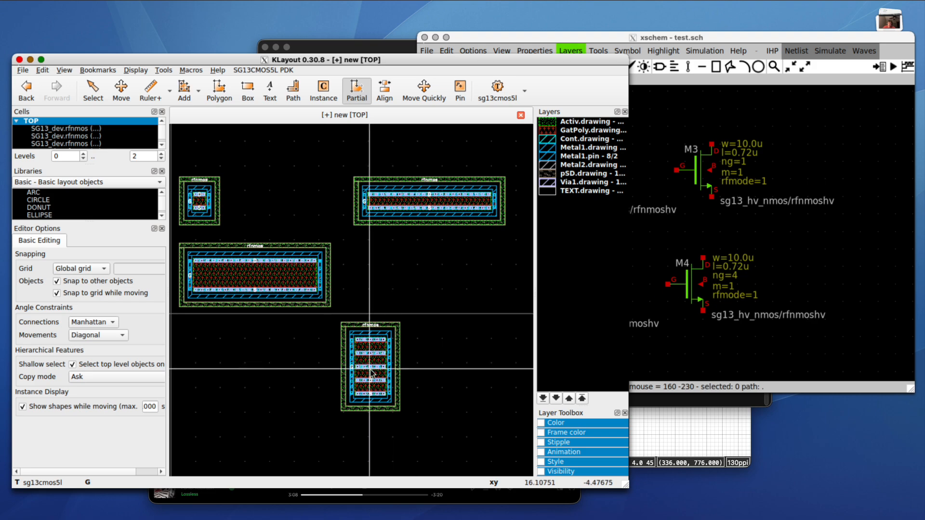
pyautogui.click(825, 223)
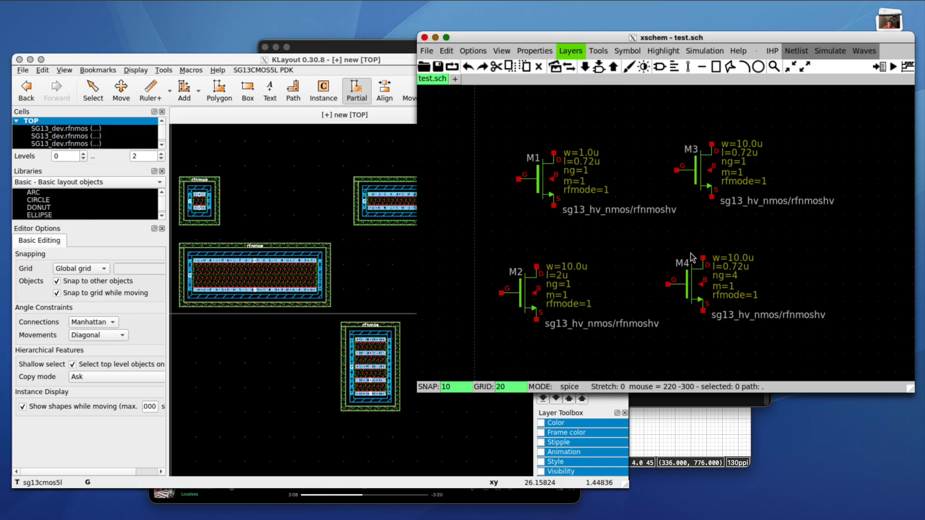
pyautogui.click(223, 409)
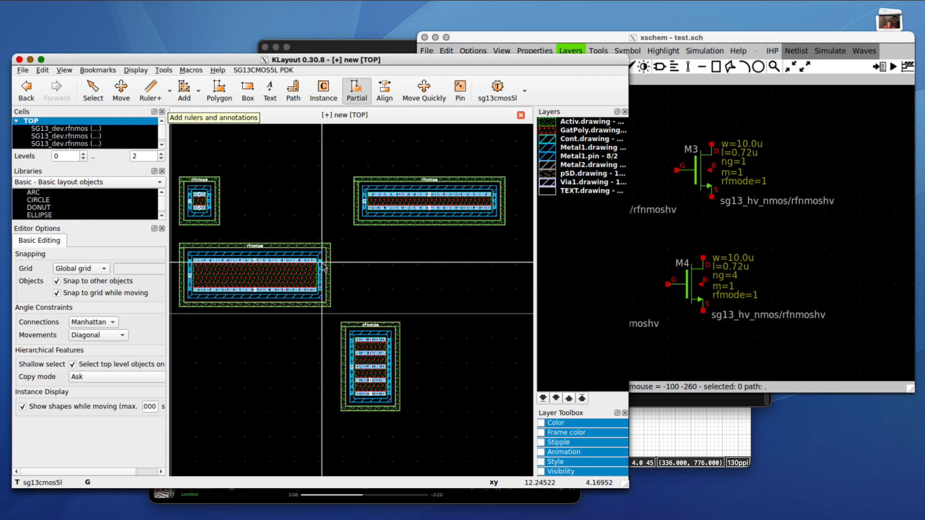
pyautogui.scroll(-2, 323, 267)
pyautogui.scroll(2, 324, 267)
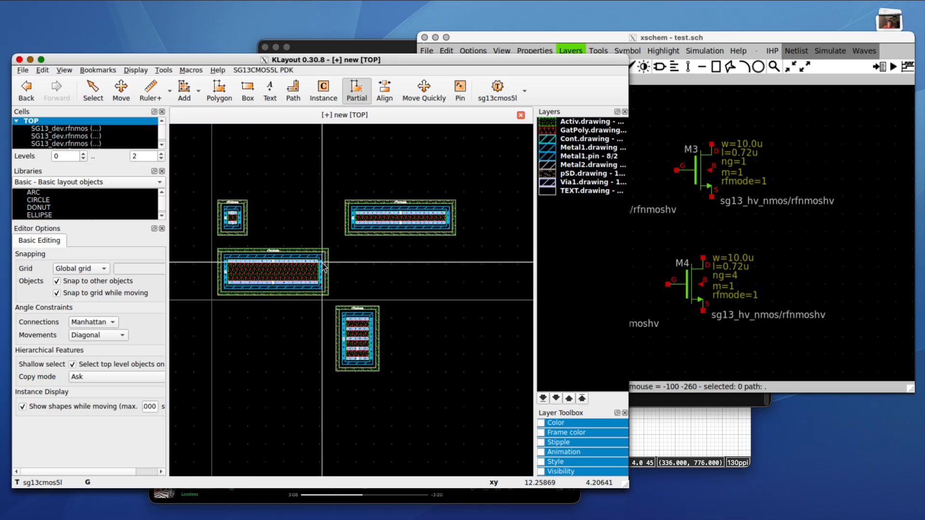
# - Try Move Quickly on the layout, then cancel it with Esc
pyautogui.press('m')
pyautogui.moveTo(353, 343); pyautogui.dragTo(368, 343)
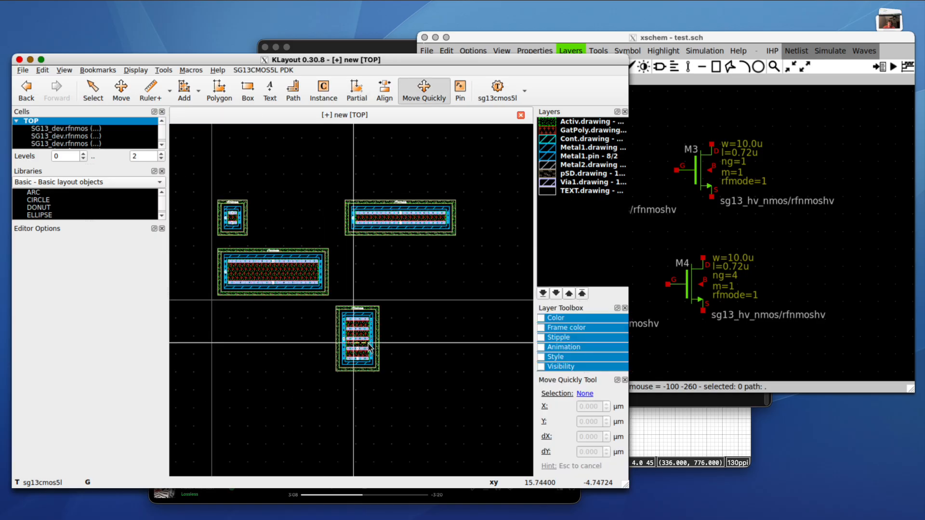
pyautogui.press('Escape')
pyautogui.scroll(-4, 364, 339)
pyautogui.scroll(3, 334, 309)
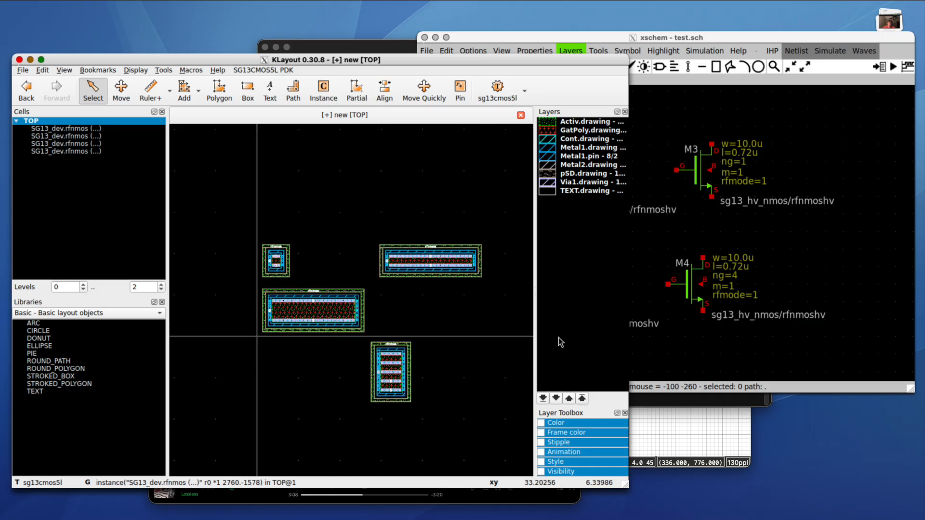
# - Uncheck Hide Empty Layers so the layer list shows every layer
pyautogui.rightClick(557, 314)
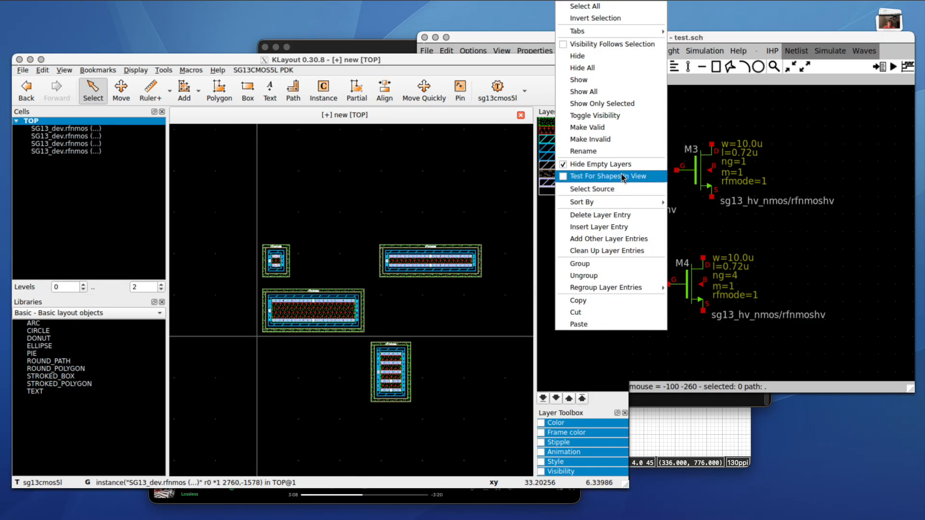
pyautogui.click(607, 164)
pyautogui.scroll(-20, 581, 242)
pyautogui.scroll(20, 581, 242)
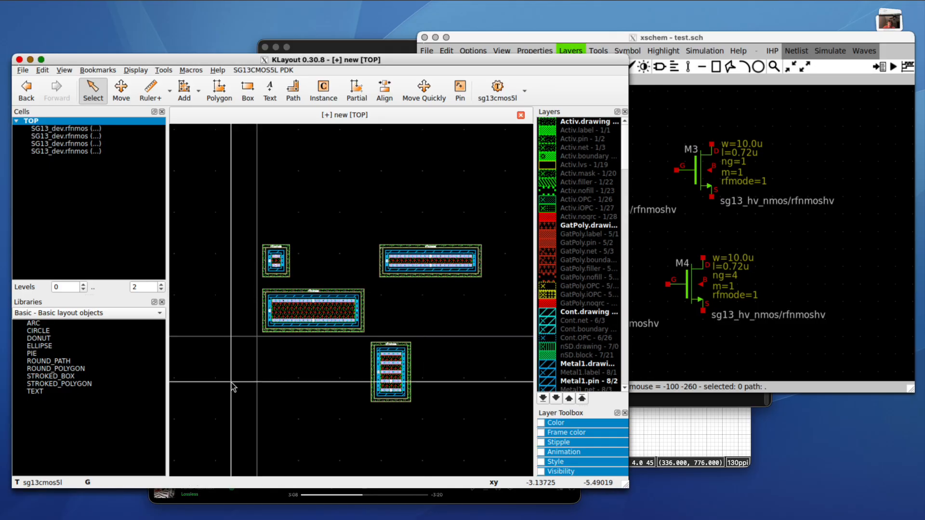
# - Click through the four SG13_dev.rfnmos cells to locate each instance, then raise xschem
pyautogui.scroll(2, 232, 384)
pyautogui.scroll(-2, 241, 366)
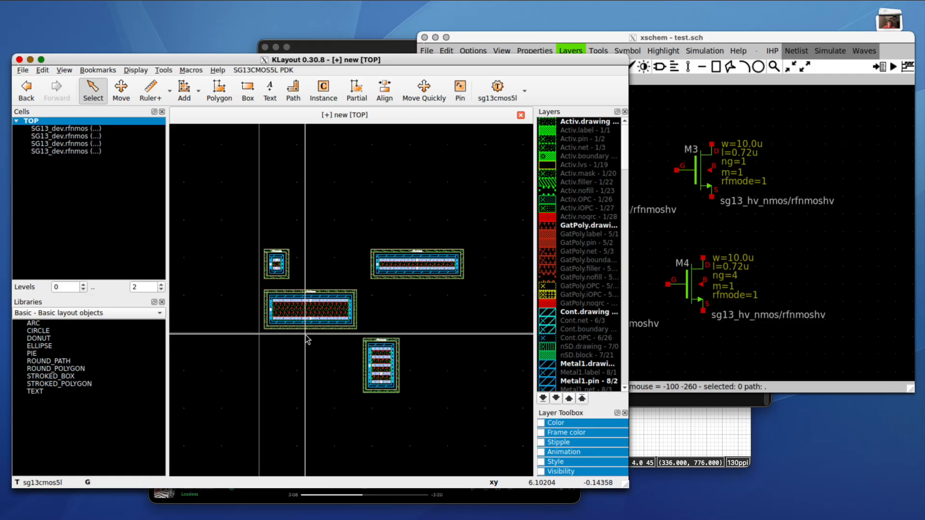
pyautogui.click(96, 128)
pyautogui.click(101, 144)
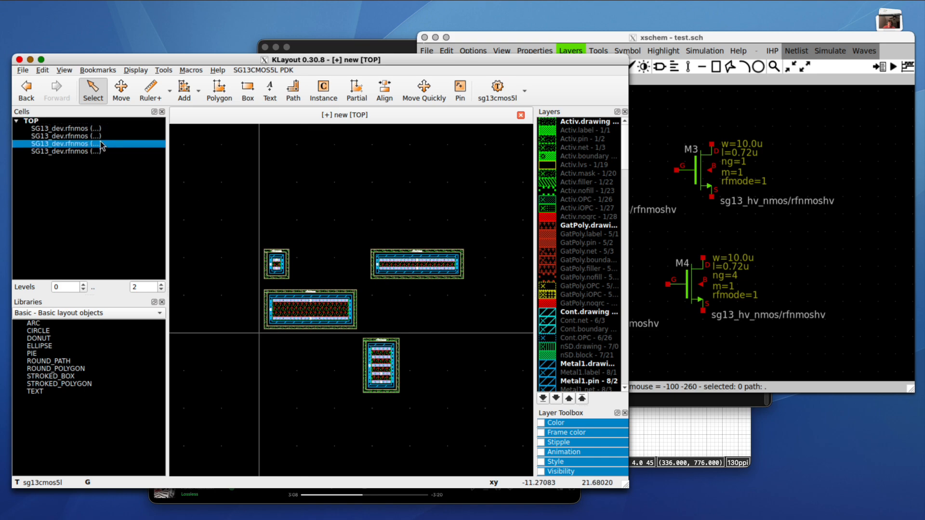
pyautogui.click(100, 150)
pyautogui.click(94, 144)
pyautogui.click(91, 137)
pyautogui.click(90, 138)
pyautogui.click(89, 143)
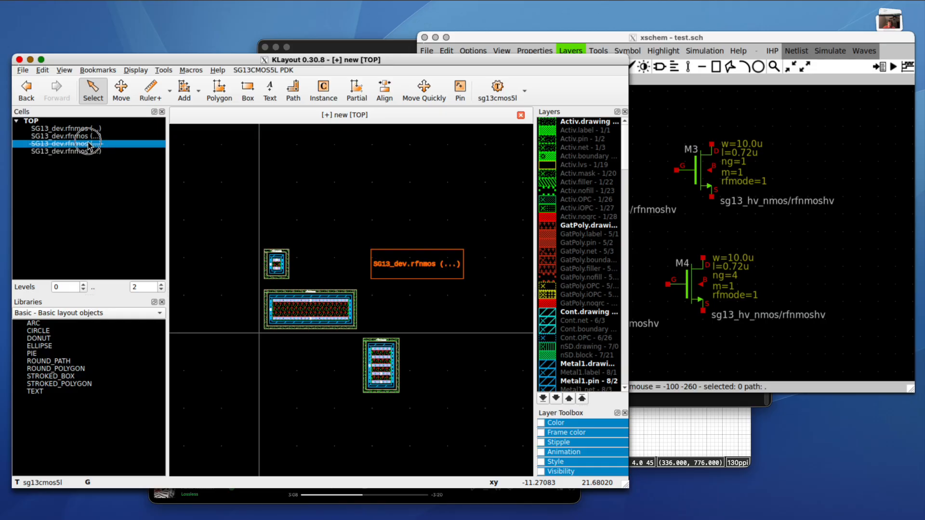
pyautogui.click(86, 150)
pyautogui.click(76, 129)
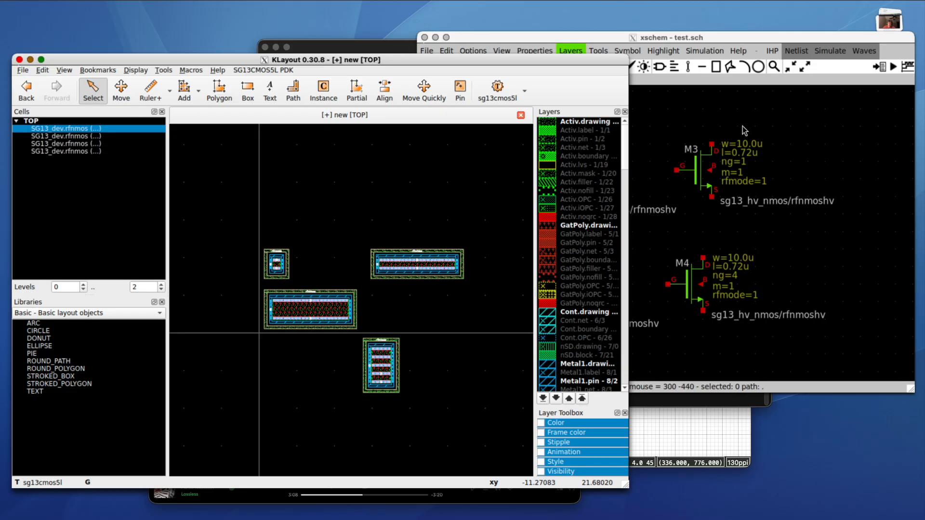
pyautogui.click(741, 126)
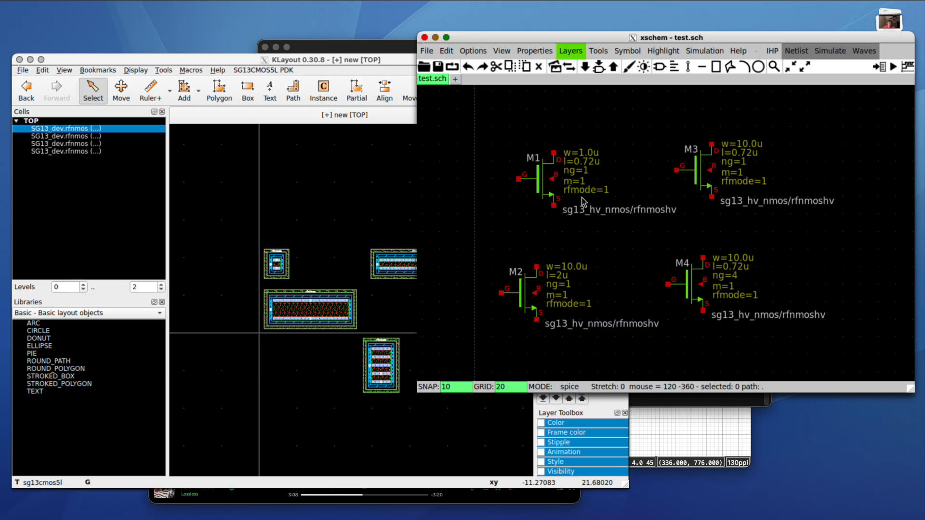
pyautogui.click(256, 172)
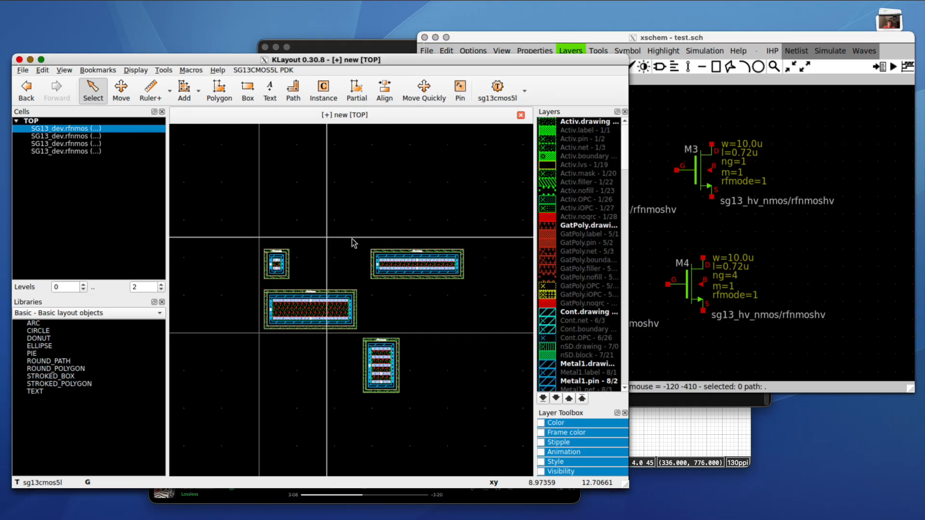
pyautogui.click(239, 227)
pyautogui.moveTo(239, 227); pyautogui.dragTo(496, 414)
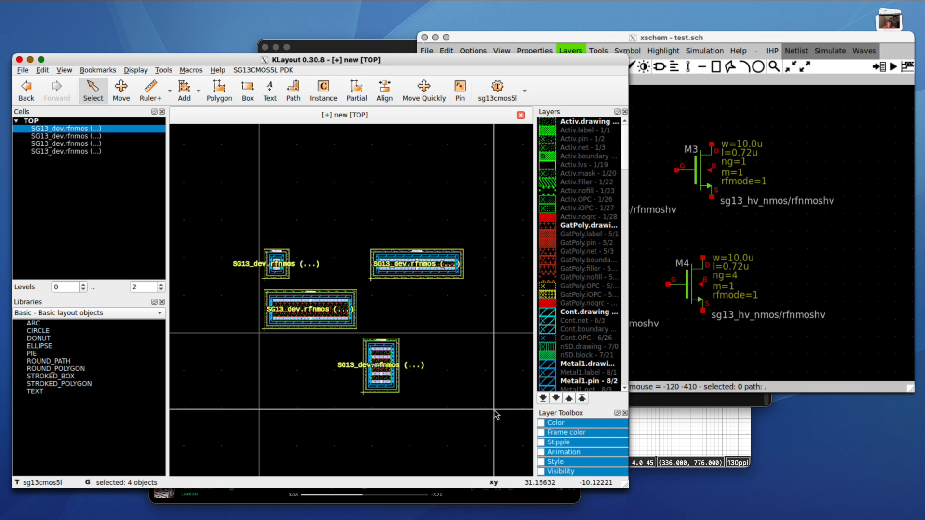
pyautogui.click(373, 229)
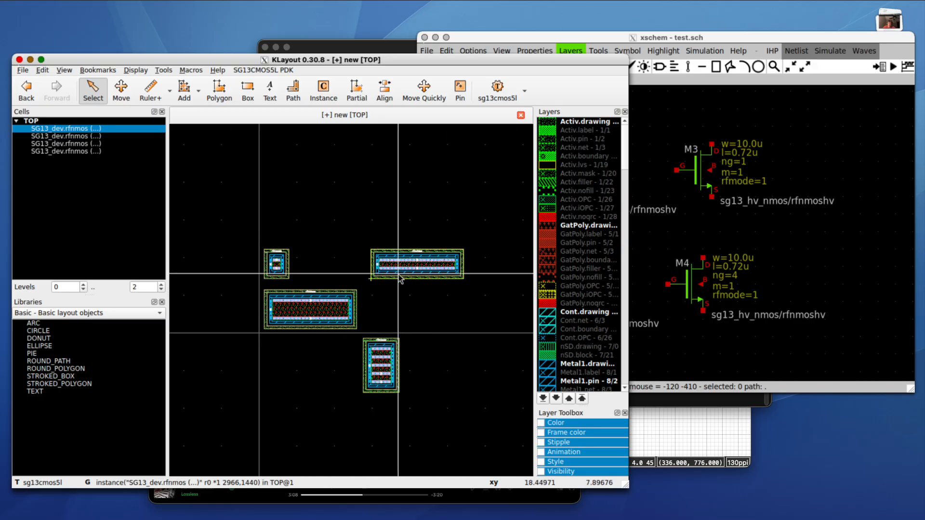
pyautogui.click(872, 254)
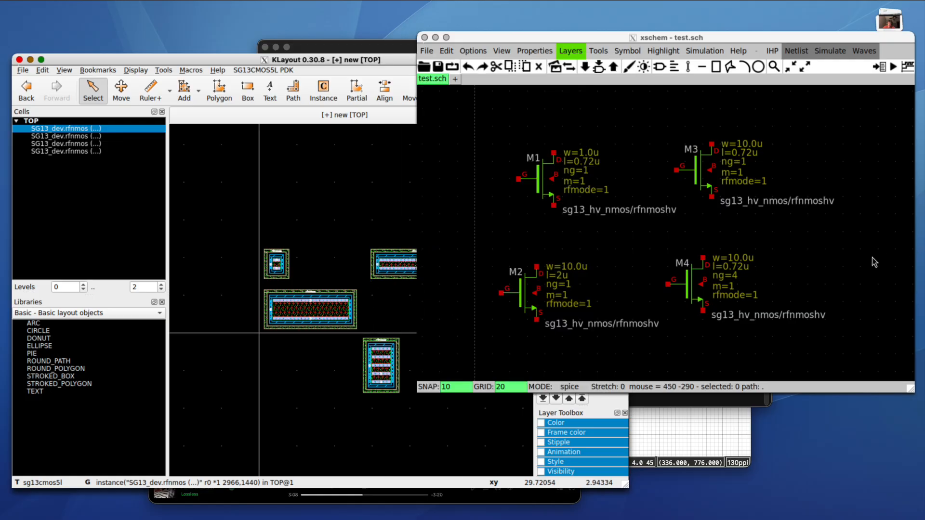
pyautogui.click(261, 239)
pyautogui.moveTo(211, 208); pyautogui.dragTo(494, 410)
pyautogui.click(498, 372)
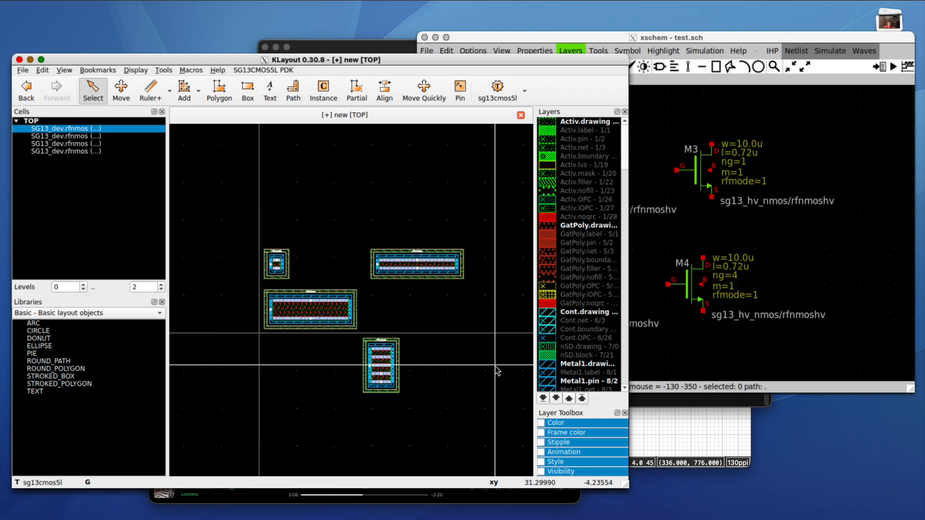
pyautogui.click(833, 247)
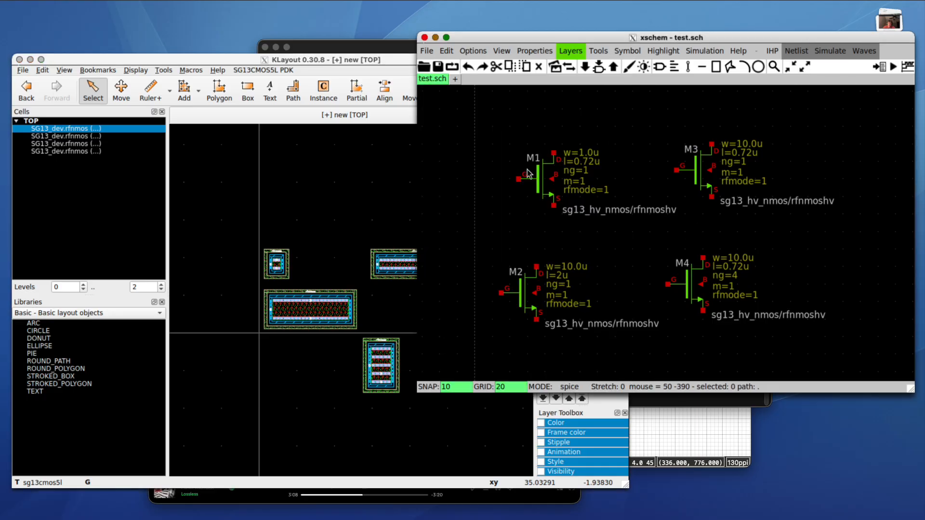
# - Generate the test.sch SPICE netlist, dismiss the info window, and minimize KLayout
pyautogui.click(797, 52)
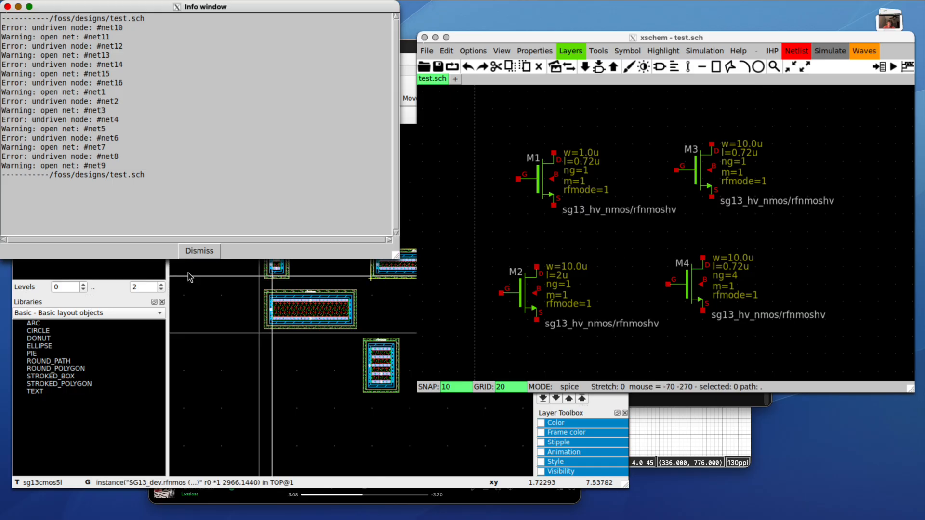
pyautogui.click(198, 251)
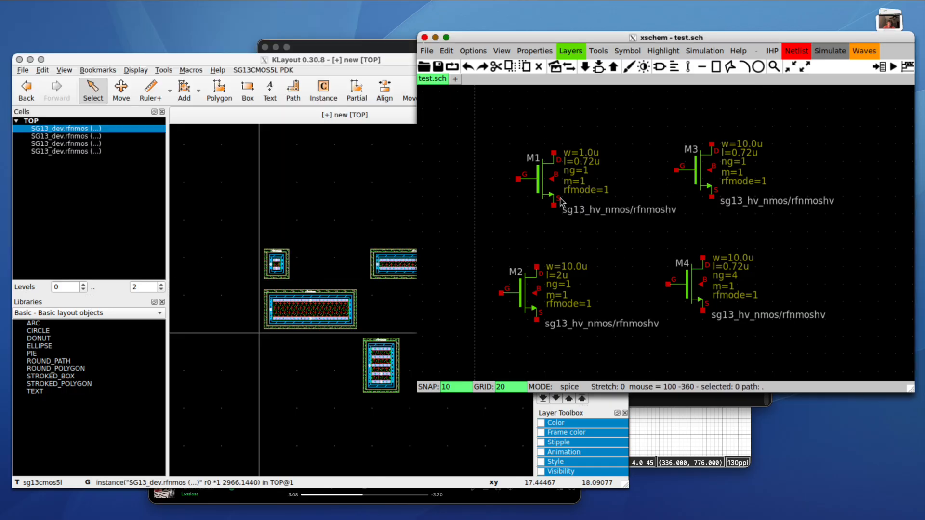
pyautogui.moveTo(481, 128); pyautogui.dragTo(799, 357)
pyautogui.click(804, 286)
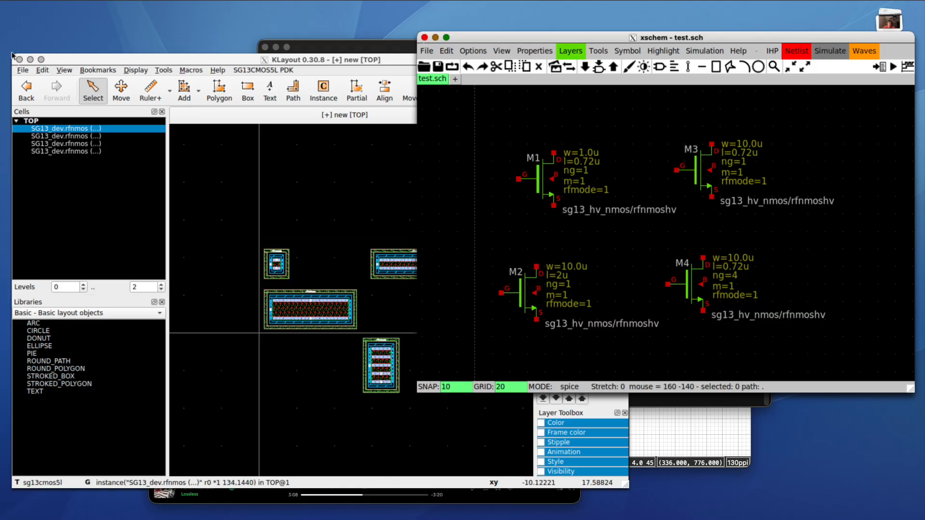
pyautogui.click(30, 60)
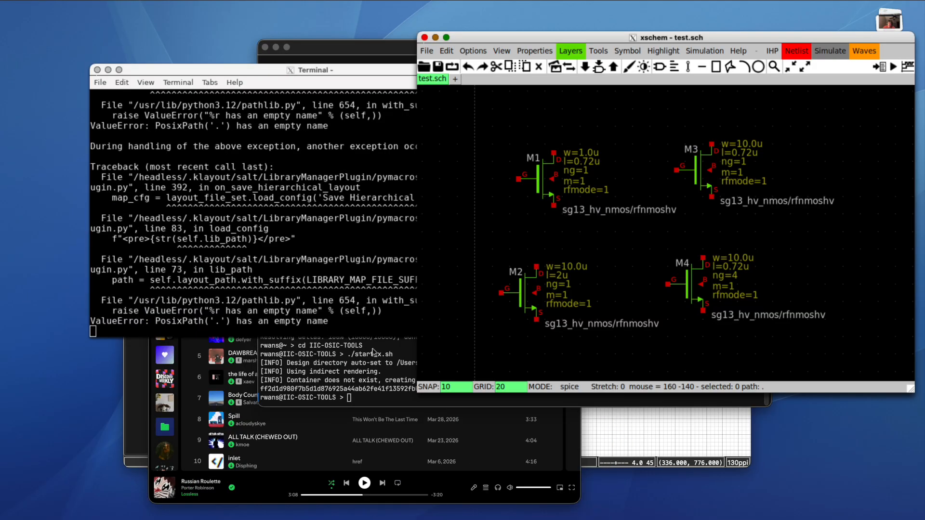
# - Save the KLayout layout as layout_manual.gds through File > Save
pyautogui.click(357, 384)
pyautogui.click(276, 48)
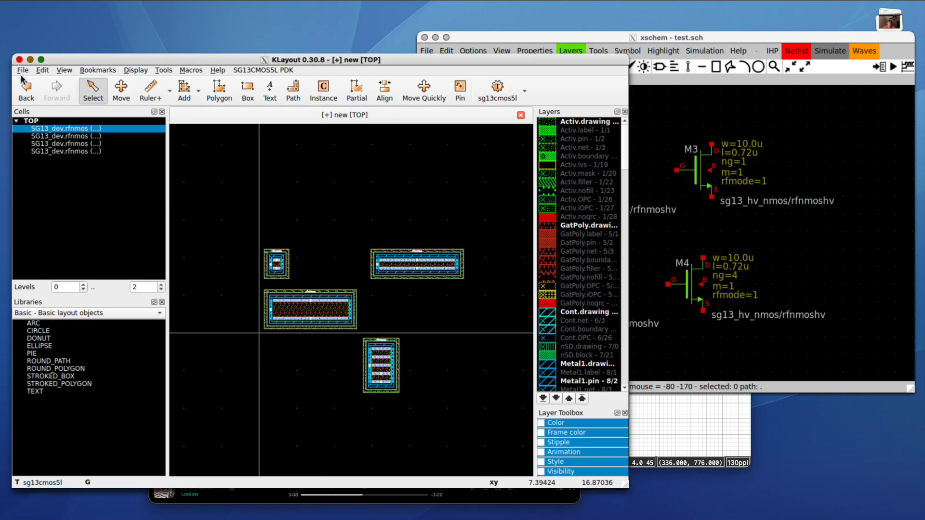
pyautogui.click(22, 70)
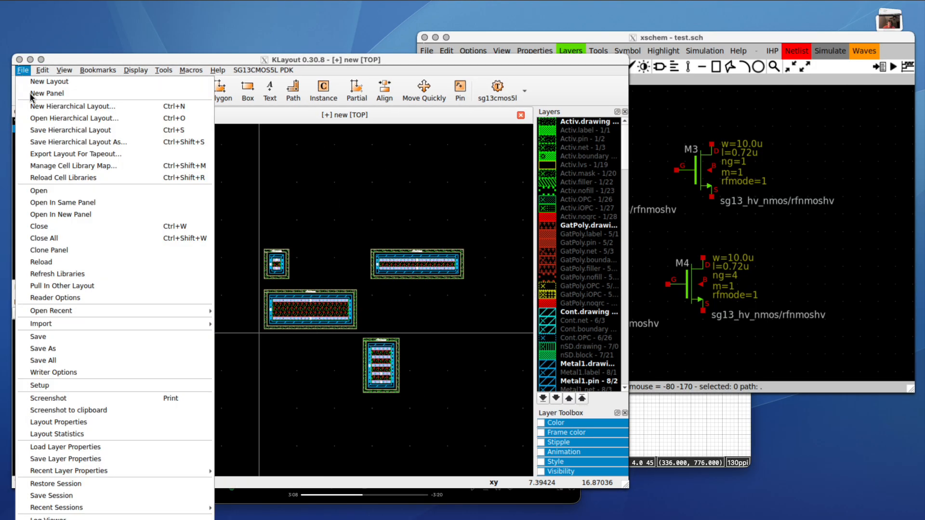
pyautogui.click(80, 336)
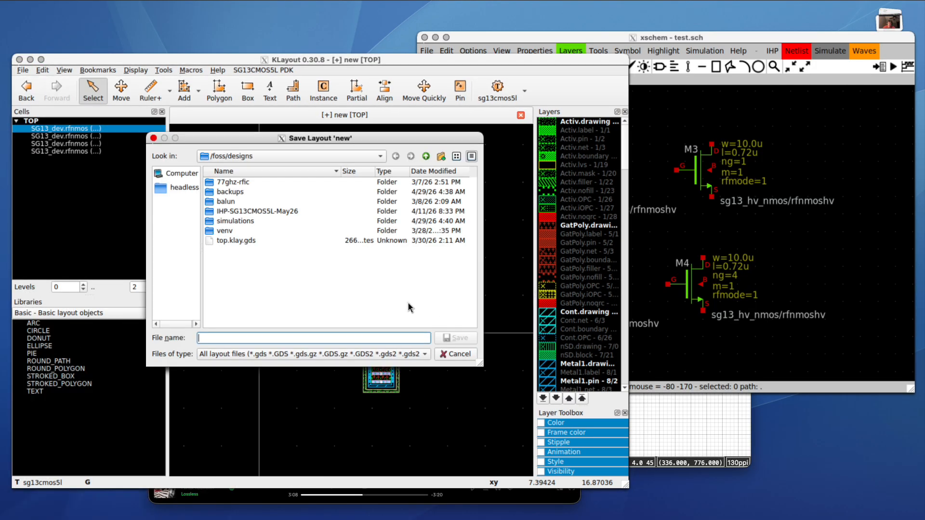
pyautogui.write('layout_manual')
pyautogui.press('Return')
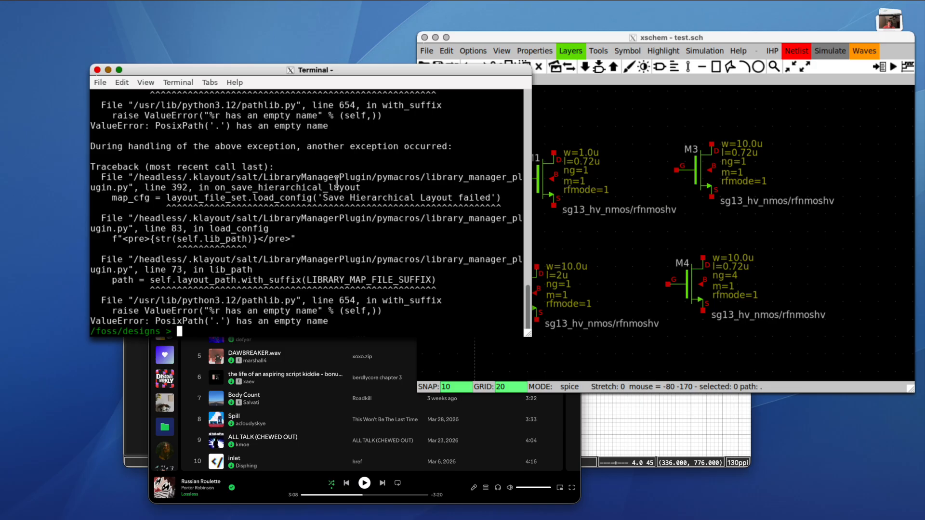
# - List the contents of the designs folder and the simulations folder
pyautogui.write('ls')
pyautogui.press('Return')
pyautogui.moveTo(157, 321); pyautogui.dragTo(208, 321)
pyautogui.write('ls simulations/')
pyautogui.press('Return')
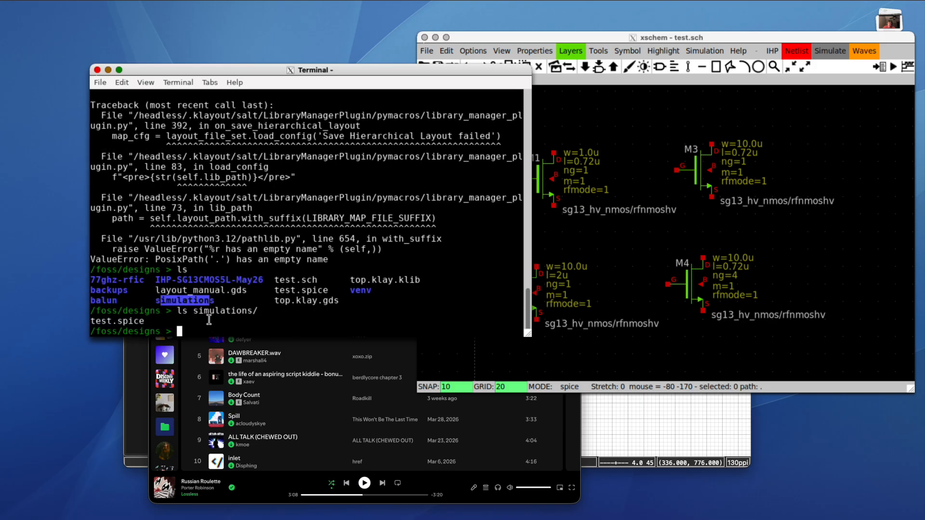
# - Move simulations/test.spice into /foss/designs, overwriting the old copy, and delete simulations/
pyautogui.write('mv ')
pyautogui.write('test.s')
pyautogui.press('BackSpace')
pyautogui.press('BackSpace')
pyautogui.press('BackSpace')
pyautogui.press('BackSpace')
pyautogui.press('BackSpace')
pyautogui.press('BackSpace')
pyautogui.write('simulations/test.spice .')
pyautogui.press('Return')
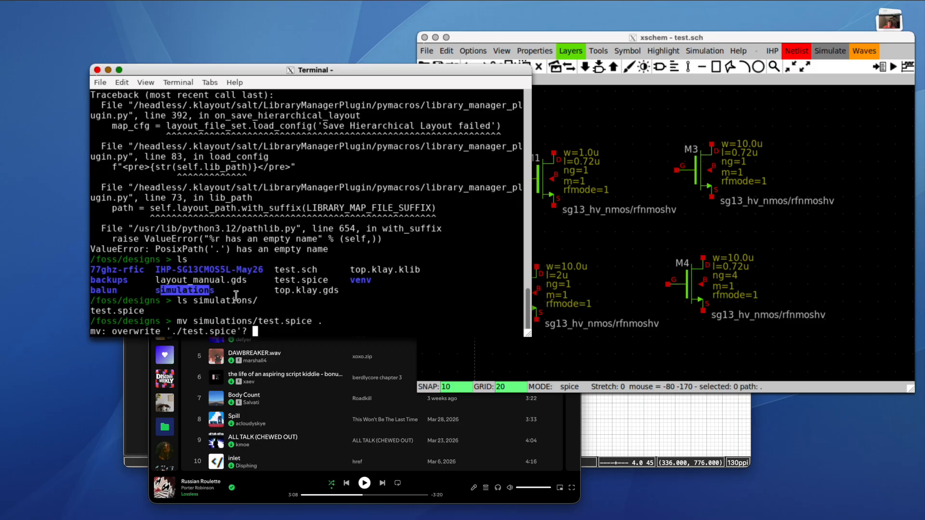
pyautogui.write('y')
pyautogui.press('Return')
pyautogui.write('rm ')
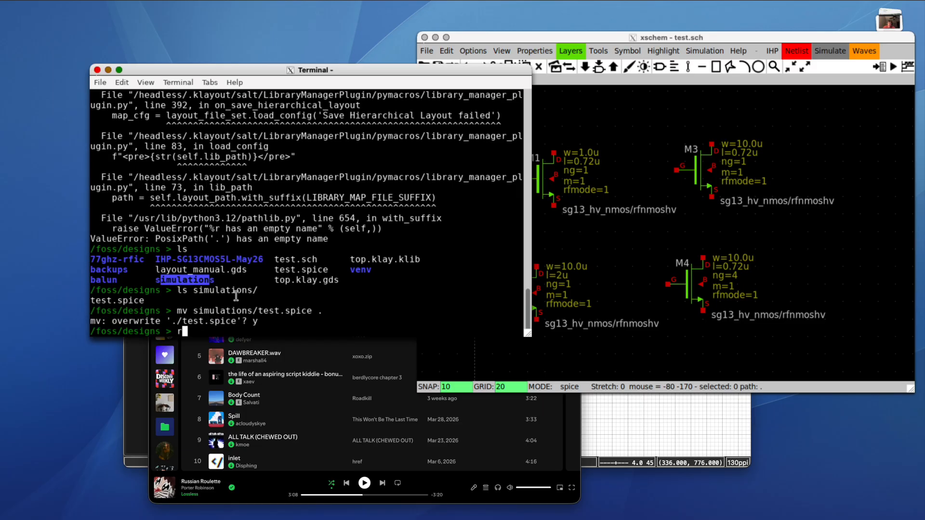
pyautogui.write('-rf simulations/')
pyautogui.press('Return')
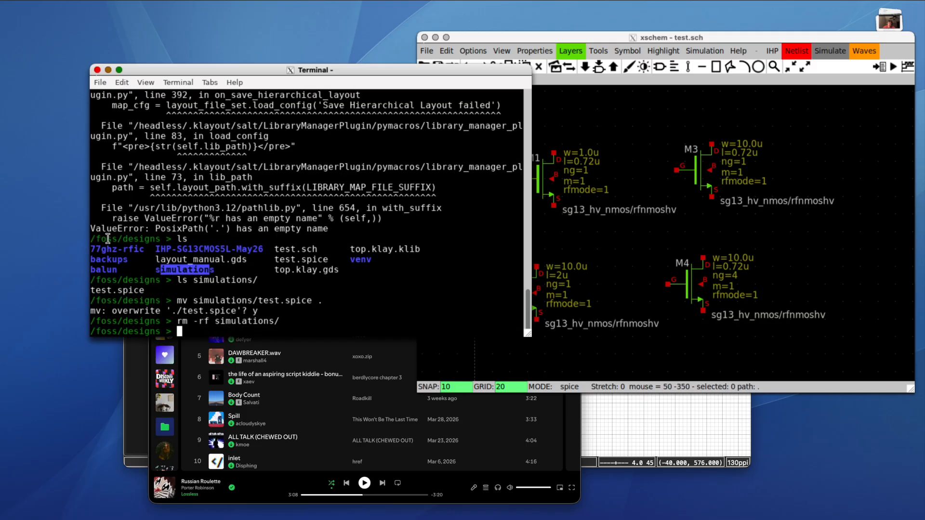
# - Open test.spice in vim
pyautogui.moveTo(275, 250); pyautogui.dragTo(318, 250)
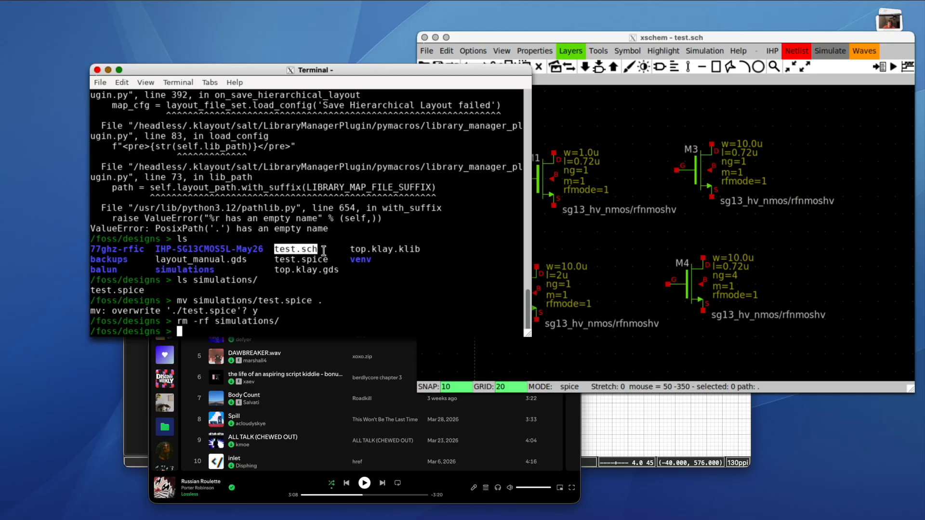
pyautogui.moveTo(156, 270); pyautogui.dragTo(215, 269)
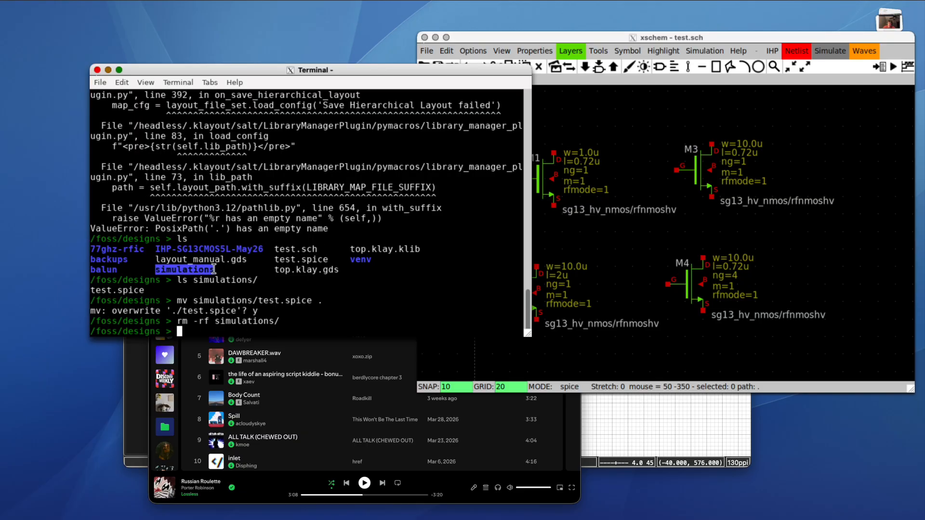
pyautogui.click(325, 298)
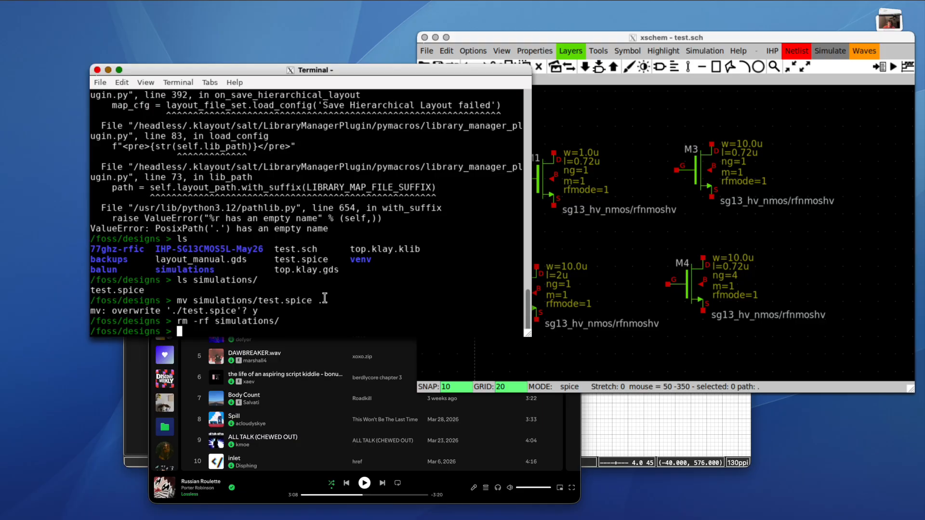
pyautogui.write('vim')
pyautogui.write(' est')
pyautogui.press('BackSpace')
pyautogui.press('BackSpace')
pyautogui.press('BackSpace')
pyautogui.press('BackSpace')
pyautogui.write('t')
pyautogui.press('BackSpace')
pyautogui.write('test.ss')
pyautogui.write('ice')
pyautogui.press('Return')
# - Review the netlist, quit vim with :q, and launch KLayout with 'klayout -e'
pyautogui.moveTo(136, 175); pyautogui.dragTo(96, 88)
pyautogui.click(184, 159)
pyautogui.write(':q')
pyautogui.press('Return')
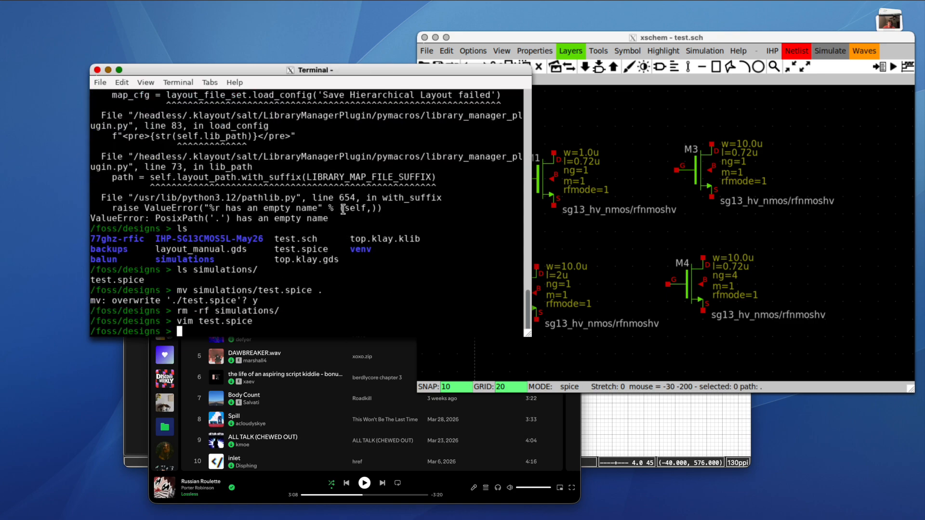
pyautogui.write('klayout -e')
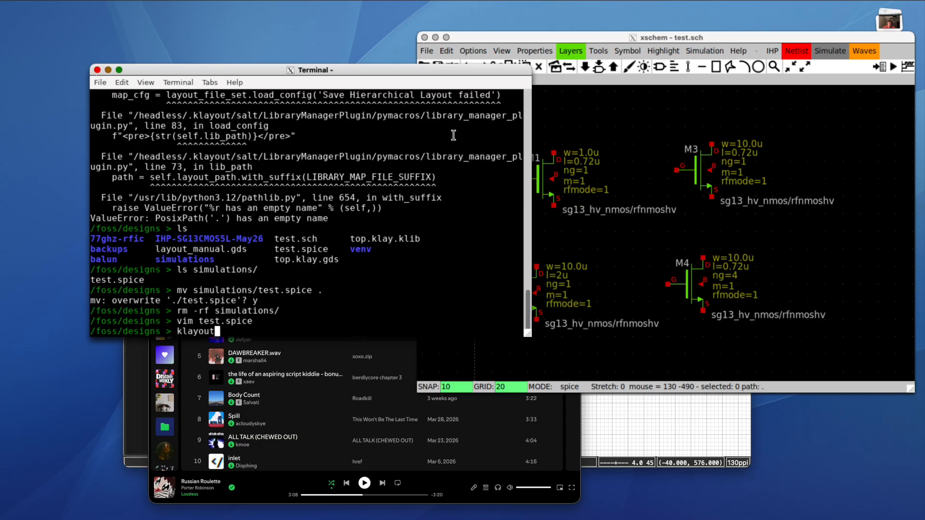
pyautogui.press('Return')
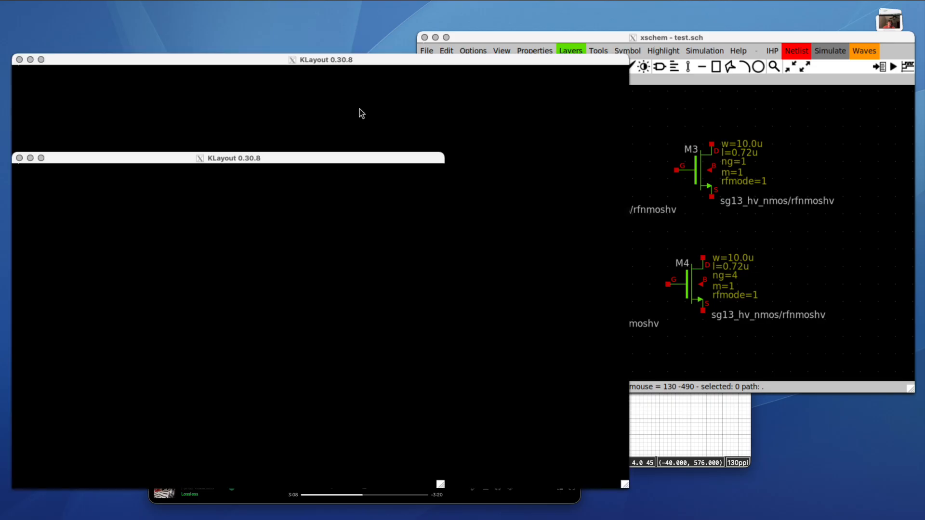
# - Open Macro Development and accept the default macro template
pyautogui.moveTo(629, 487); pyautogui.dragTo(638, 488)
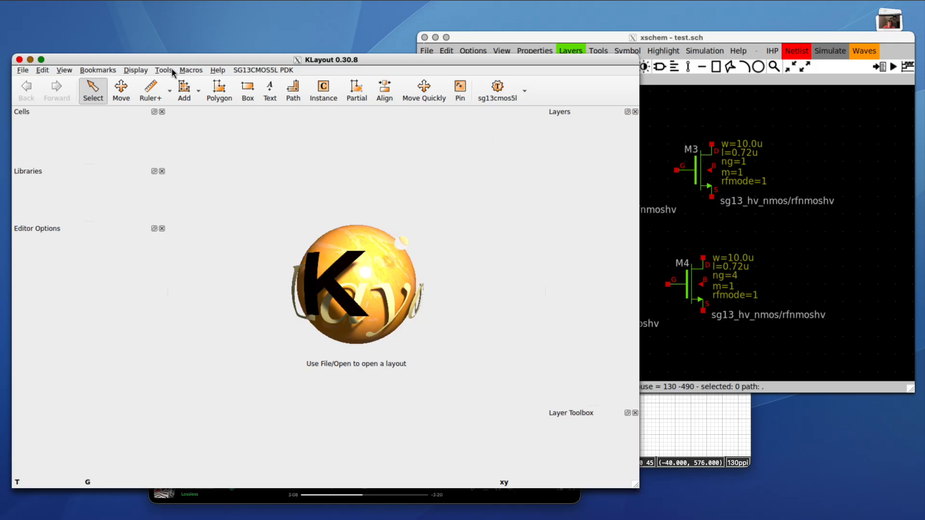
pyautogui.click(192, 70)
pyautogui.click(203, 83)
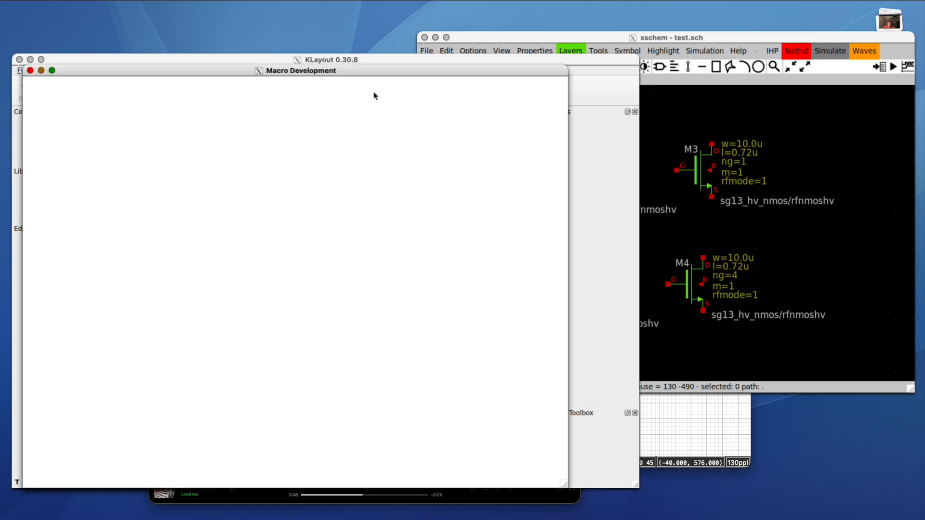
pyautogui.click(388, 261)
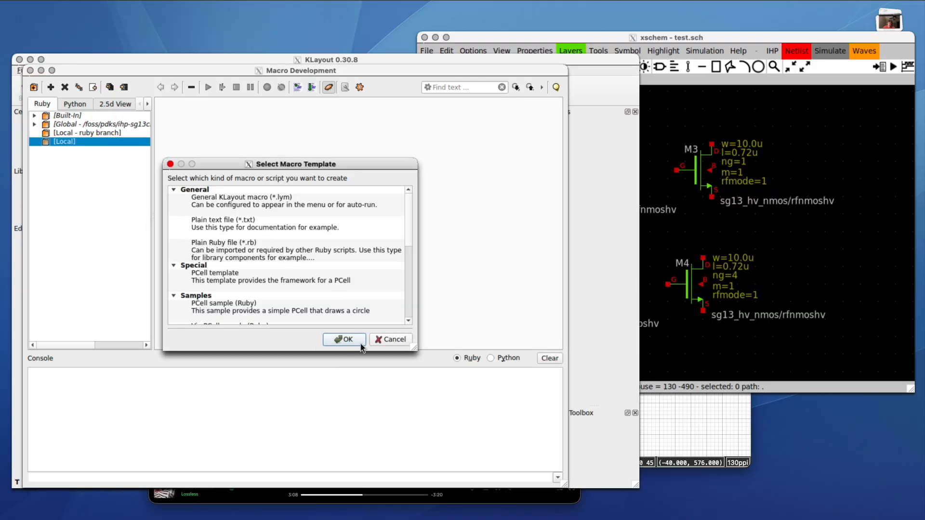
pyautogui.click(360, 343)
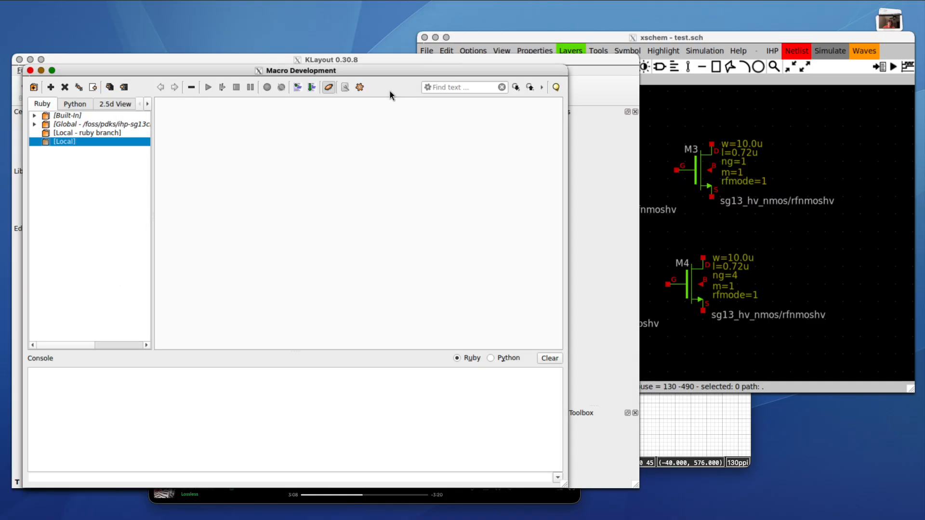
# - Close Macro Development and bring up New Layout with sg13cmos5l technology and top cell TOP
pyautogui.moveTo(382, 72); pyautogui.dragTo(703, 34)
pyautogui.click(355, 30)
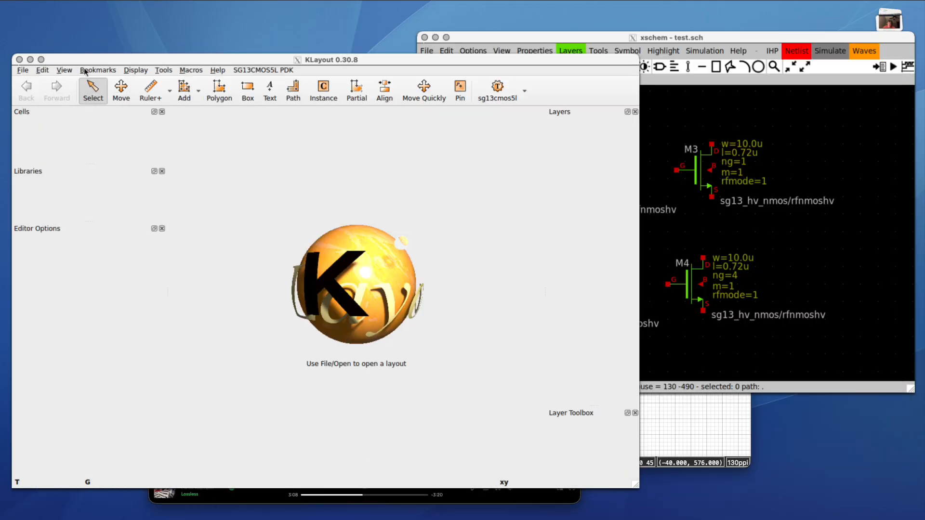
pyautogui.click(23, 82)
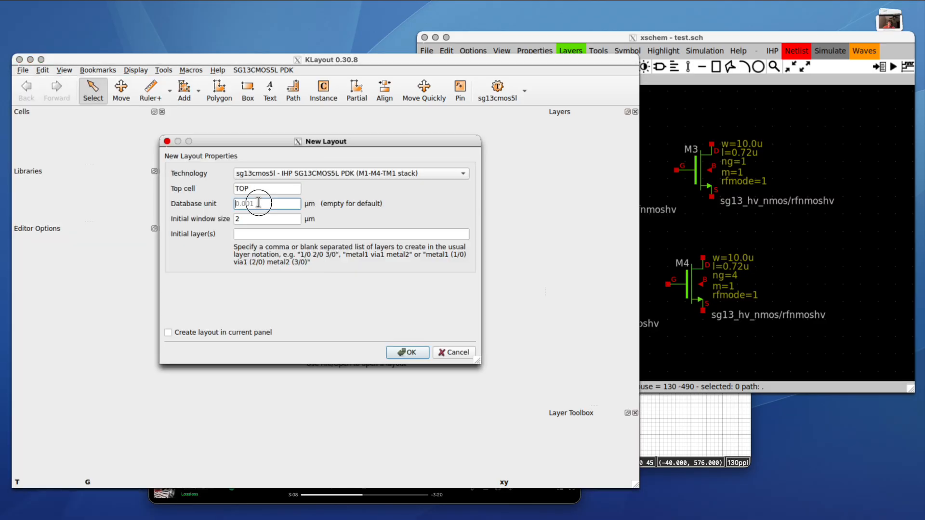
# - Create the empty layout with top cell TOP and reopen Macro Development
pyautogui.press('Return')
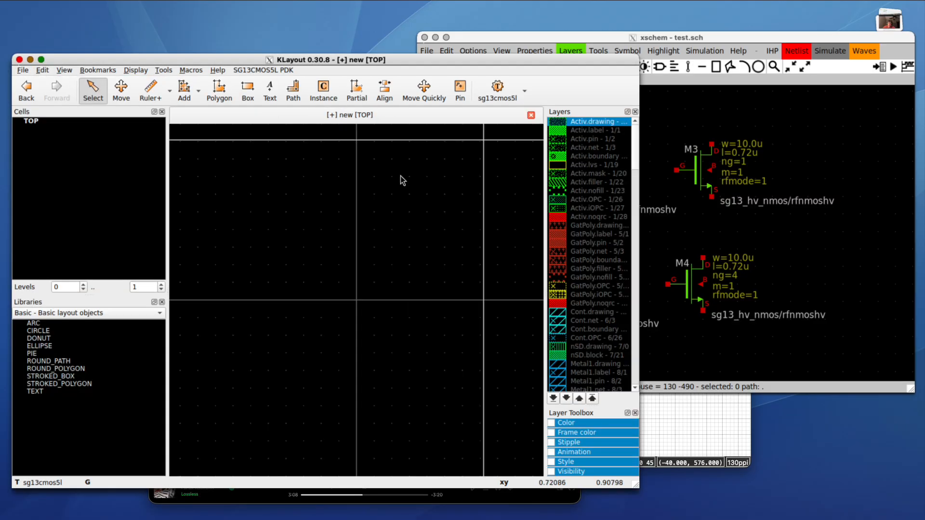
pyautogui.click(198, 72)
pyautogui.click(201, 83)
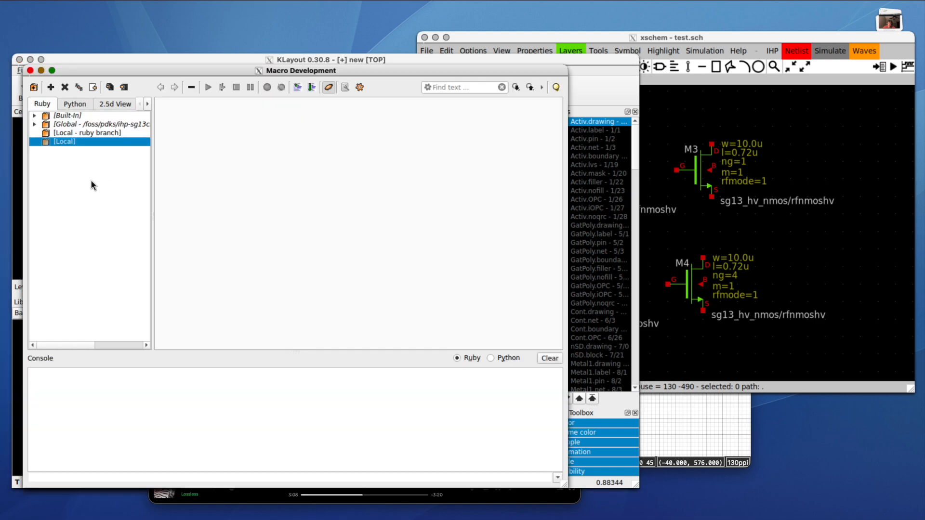
# - Add IHP-SG13CMOS5L-May26/tools as a macro location and expand its project, including sp2gds
pyautogui.rightClick(91, 181)
pyautogui.click(110, 199)
pyautogui.doubleClick(220, 214)
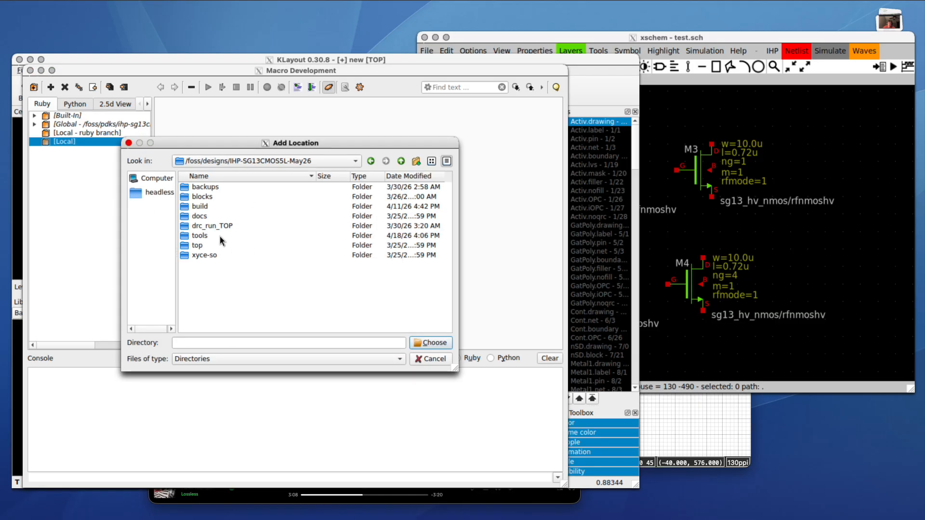
pyautogui.doubleClick(219, 236)
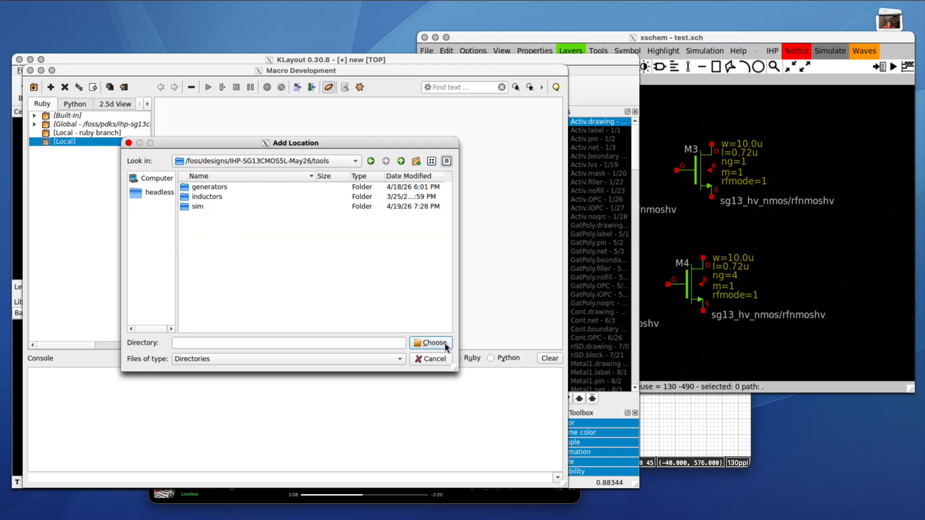
pyautogui.click(430, 343)
pyautogui.click(34, 151)
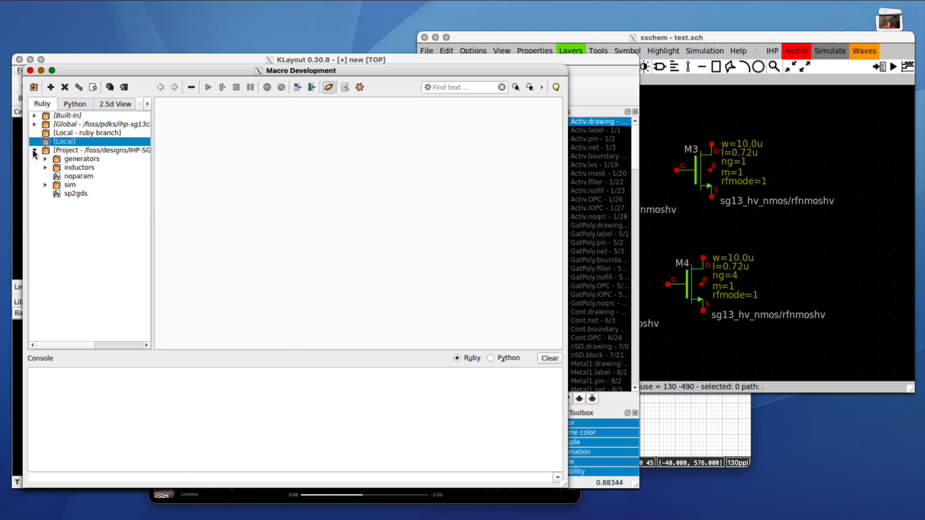
# - Open the sp2gds Python script beside the TOP layout, showing PDK_LIB_NAME SG13_dev and CELL_SPACING 200.0
pyautogui.doubleClick(79, 193)
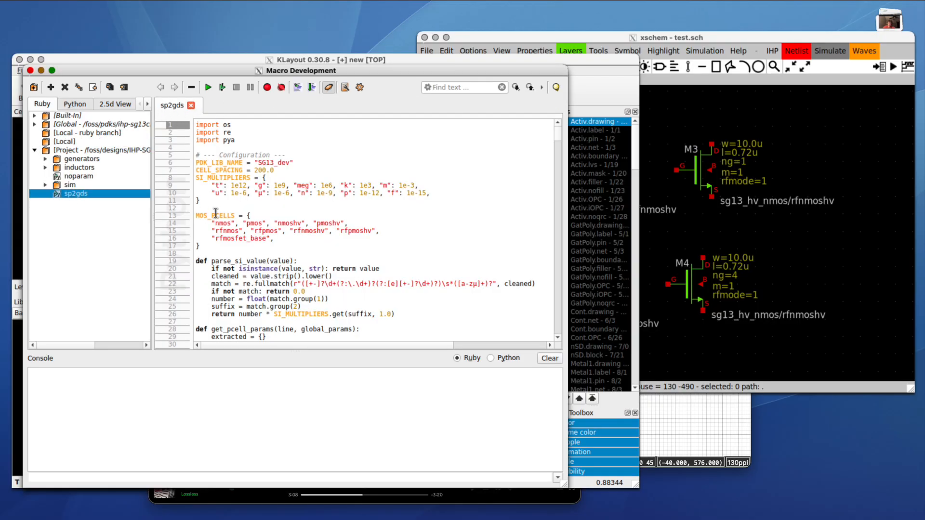
pyautogui.scroll(-20, 216, 213)
pyautogui.scroll(20, 215, 213)
pyautogui.moveTo(266, 72); pyautogui.dragTo(448, 188)
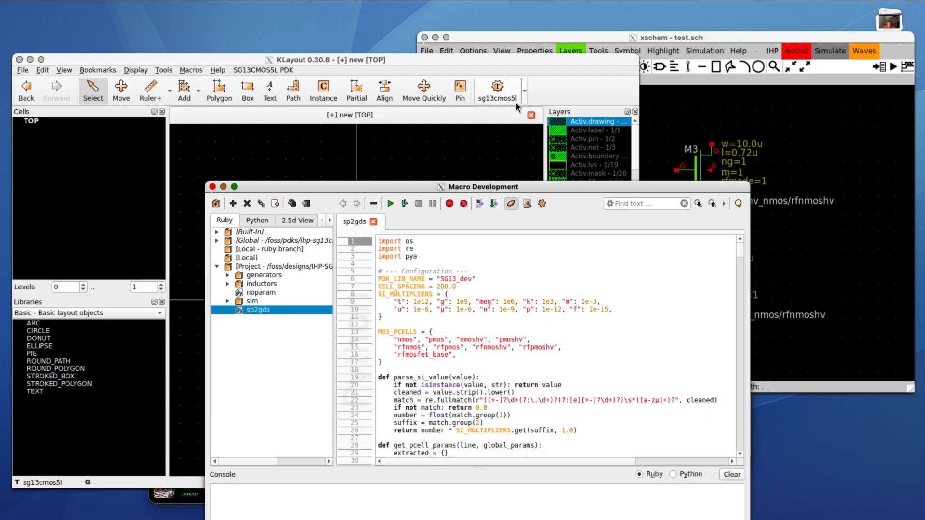
# - Run the sp2gds macro on test.spice, attempting four rfnmos placements
pyautogui.click(390, 203)
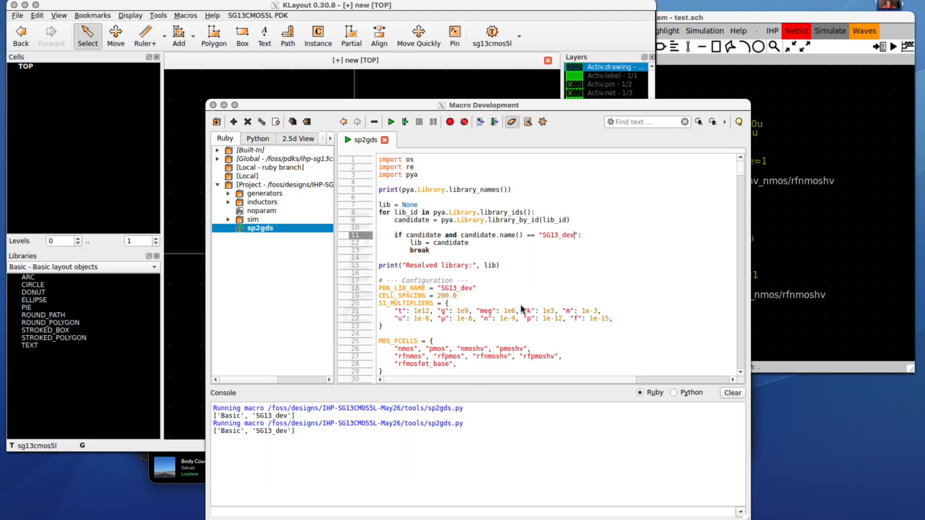
pyautogui.press('F5')
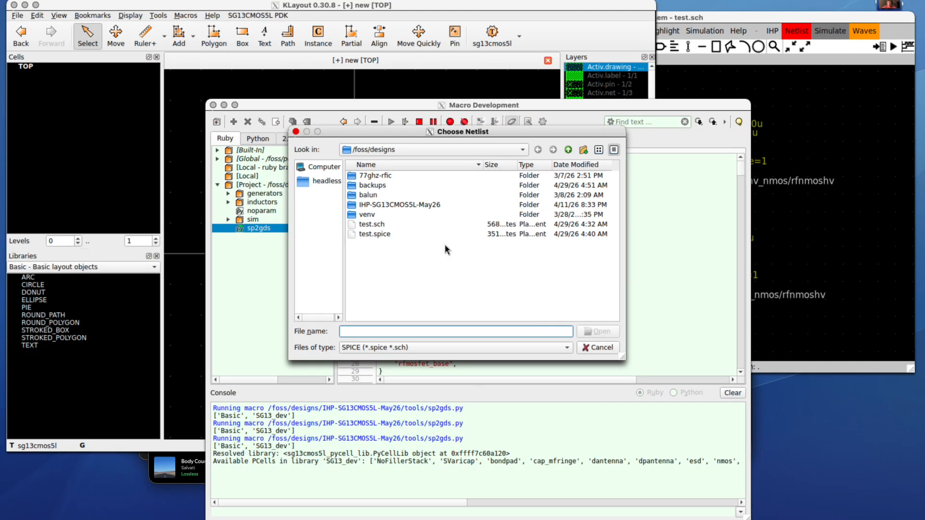
pyautogui.moveTo(430, 135); pyautogui.dragTo(445, 101)
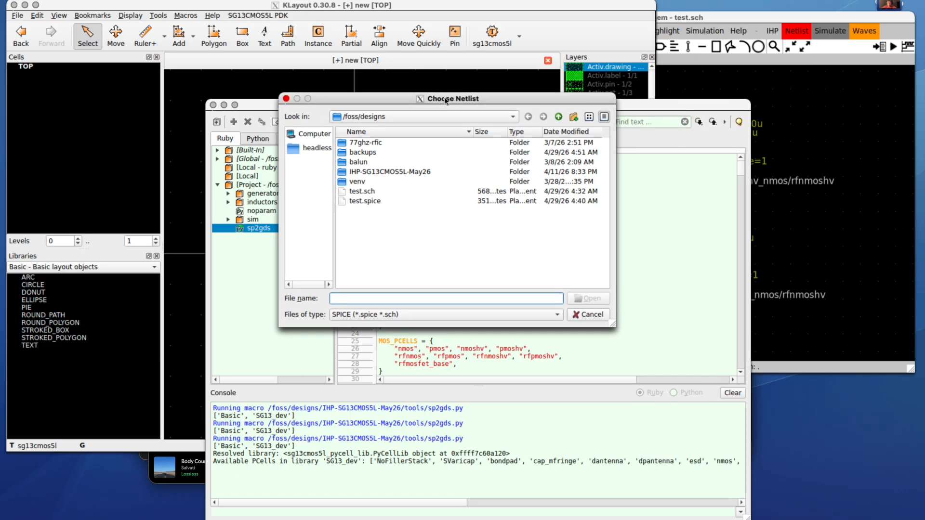
pyautogui.click(385, 201)
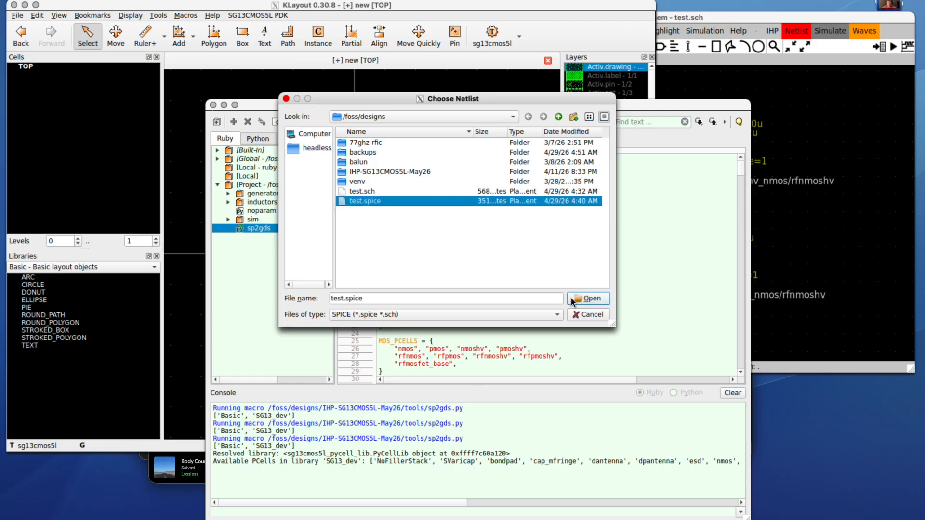
pyautogui.click(586, 298)
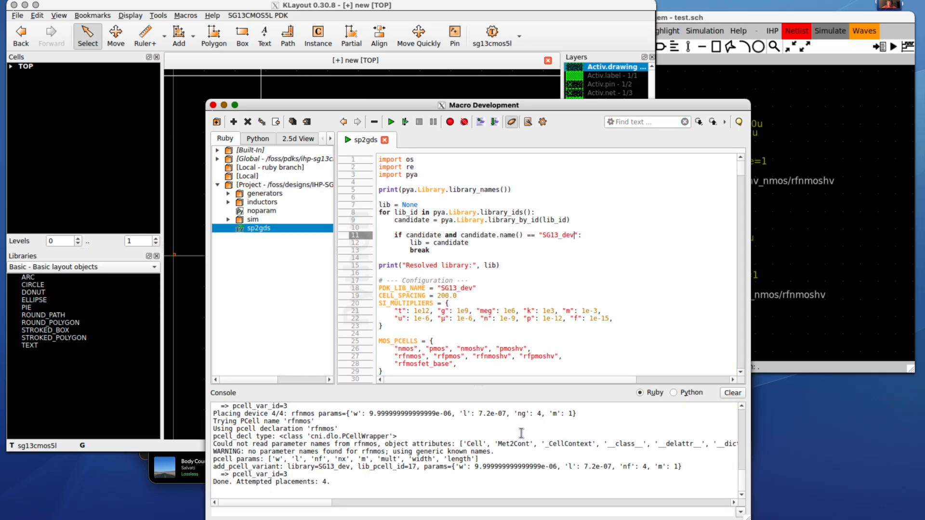
# - Review the console's 'Attempted placements: 4' summary, briefly checking the schematic window
pyautogui.moveTo(336, 487)
pyautogui.mouseDown()
pyautogui.moveTo(199, 483)
pyautogui.moveTo(337, 483)
pyautogui.mouseUp()
pyautogui.click(251, 483)
pyautogui.click(328, 482)
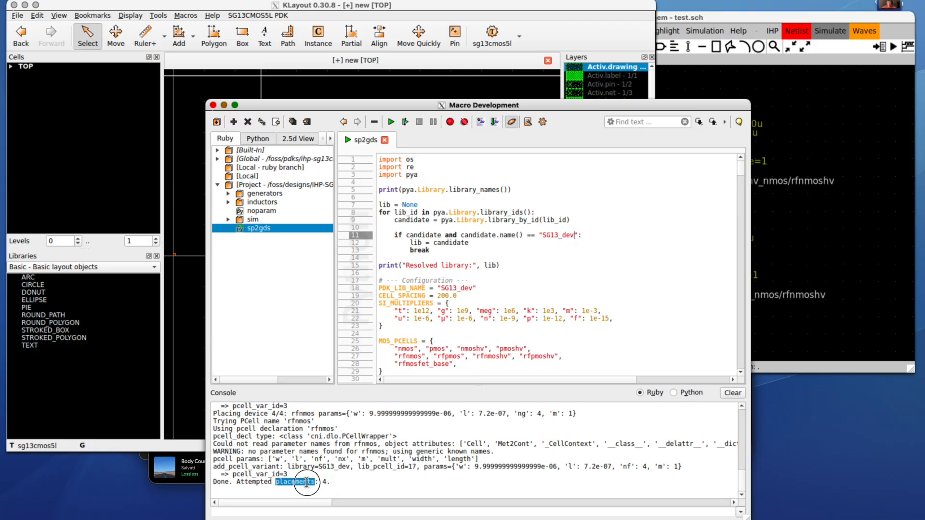
pyautogui.scroll(10, 329, 470)
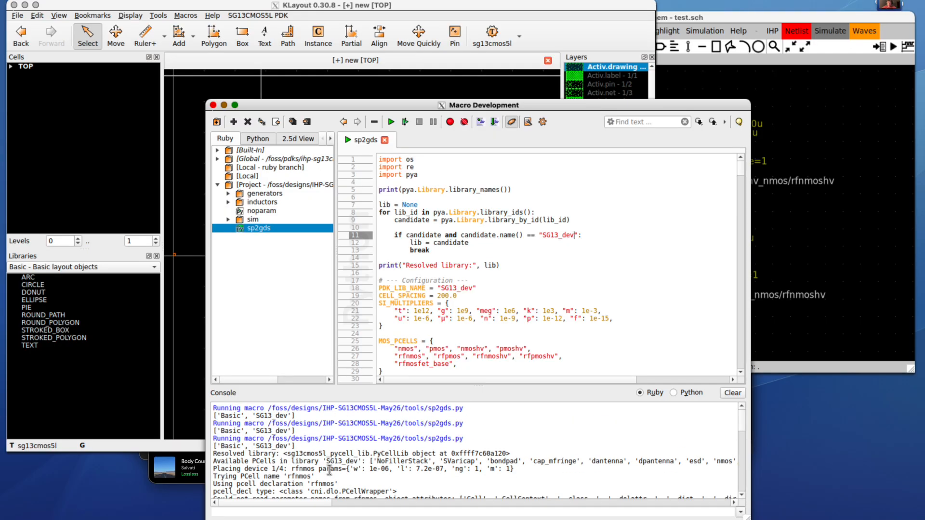
pyautogui.scroll(-10, 329, 470)
pyautogui.click(841, 208)
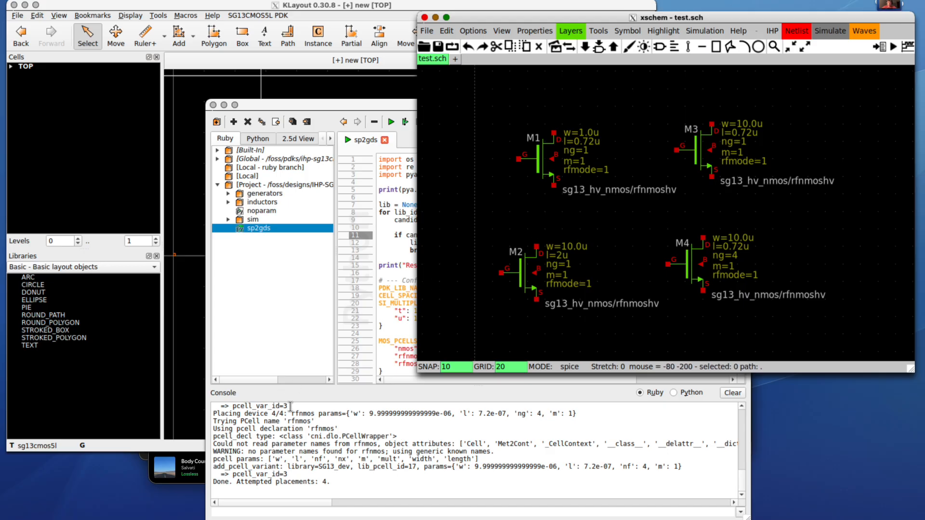
pyautogui.click(361, 442)
# - Go over the MOS_PCELLS name list in sp2gds, including rfnmos and rfpmoshv
pyautogui.scroll(3, 361, 442)
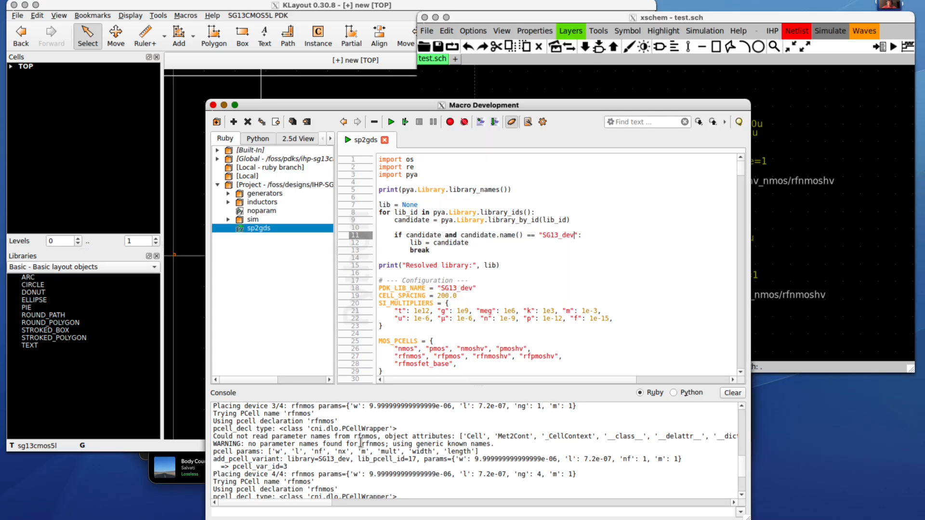
pyautogui.scroll(10, 361, 443)
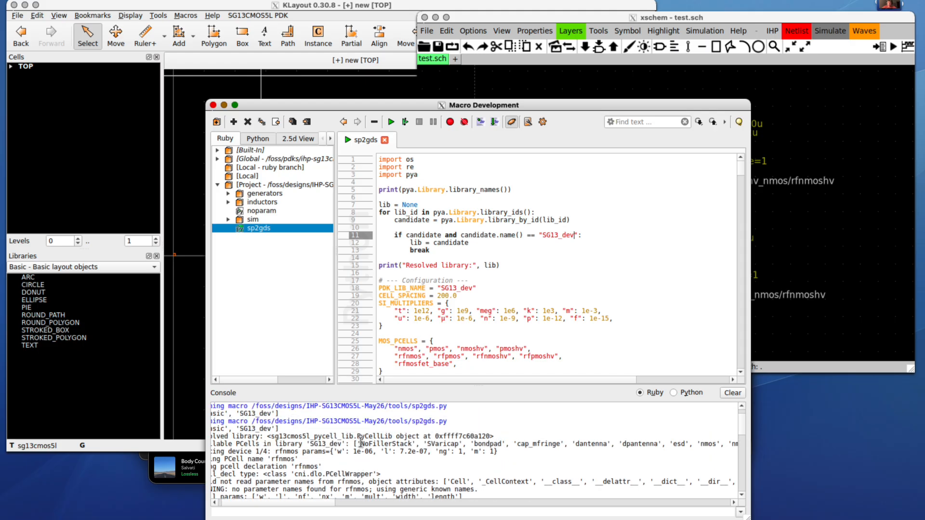
pyautogui.scroll(1, 374, 449)
pyautogui.hscroll(10, 375, 450)
pyautogui.hscroll(-10, 375, 450)
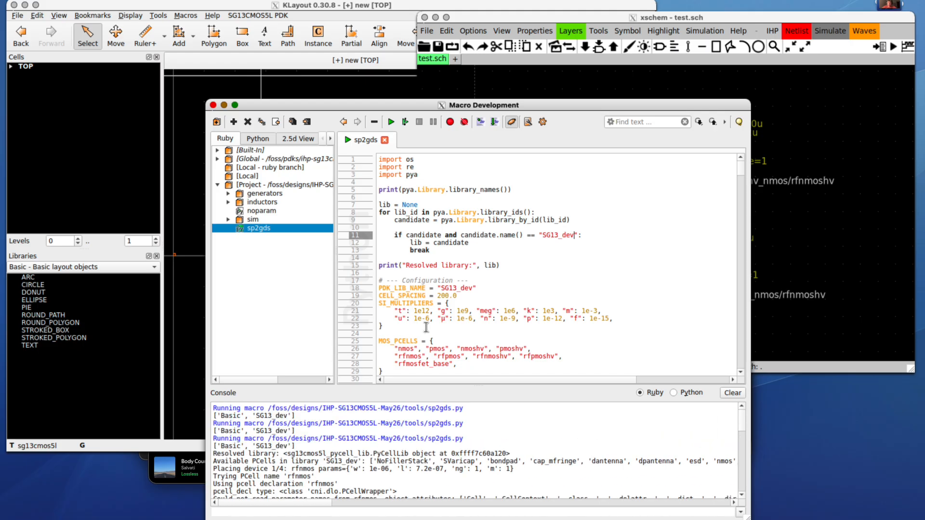
pyautogui.scroll(-8, 427, 327)
pyautogui.scroll(2, 427, 328)
pyautogui.moveTo(395, 243); pyautogui.dragTo(375, 216)
pyautogui.click(426, 233)
pyautogui.click(409, 221)
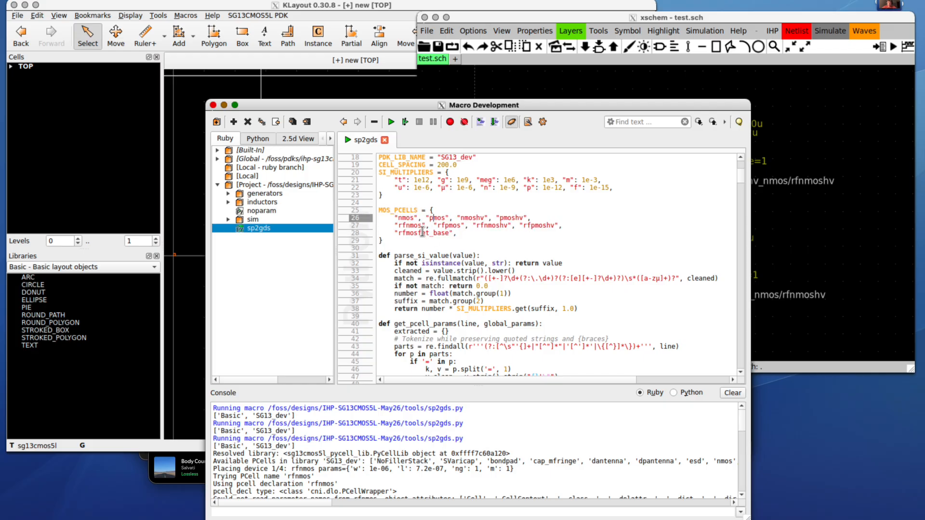
pyautogui.click(403, 227)
pyautogui.click(450, 227)
pyautogui.click(515, 218)
pyautogui.click(500, 228)
pyautogui.click(539, 227)
pyautogui.click(538, 227)
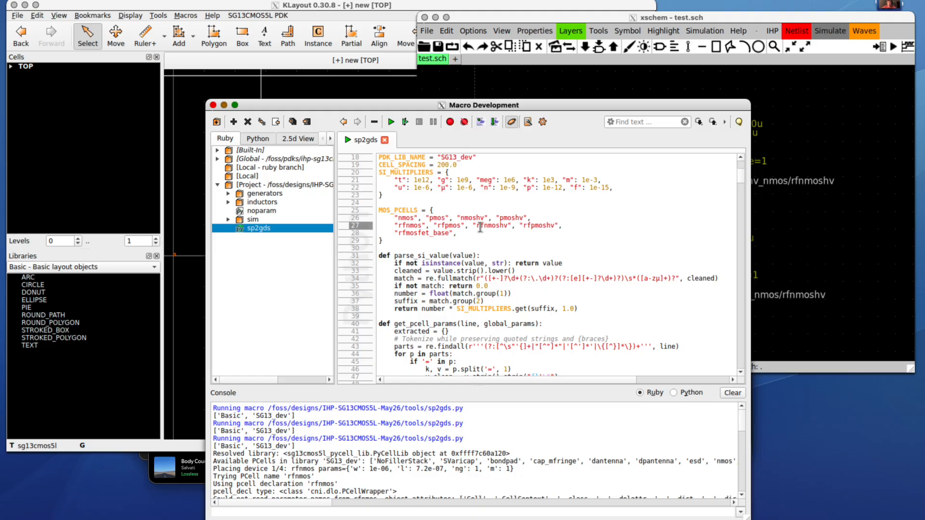
# - Inspect the MOS_PCELLS definition and the rfmosfet_base name on line 28
pyautogui.click(525, 209)
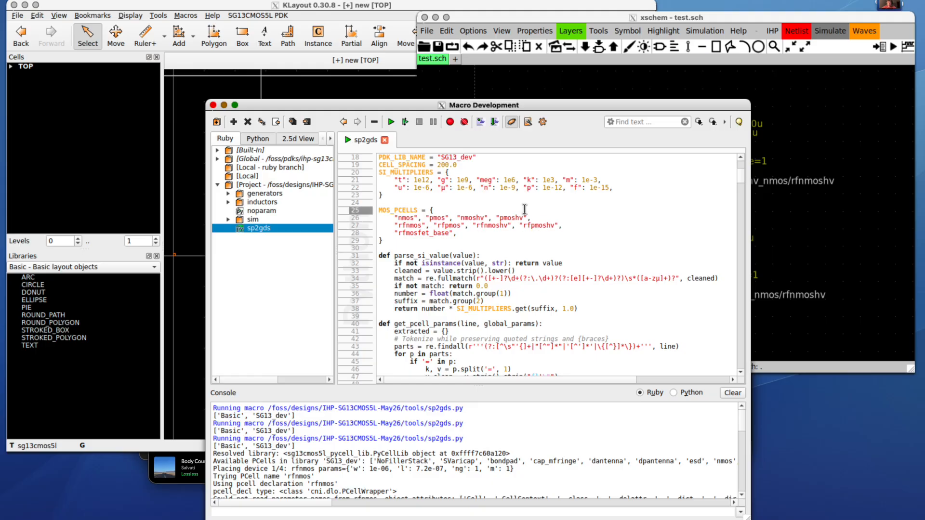
pyautogui.doubleClick(453, 234)
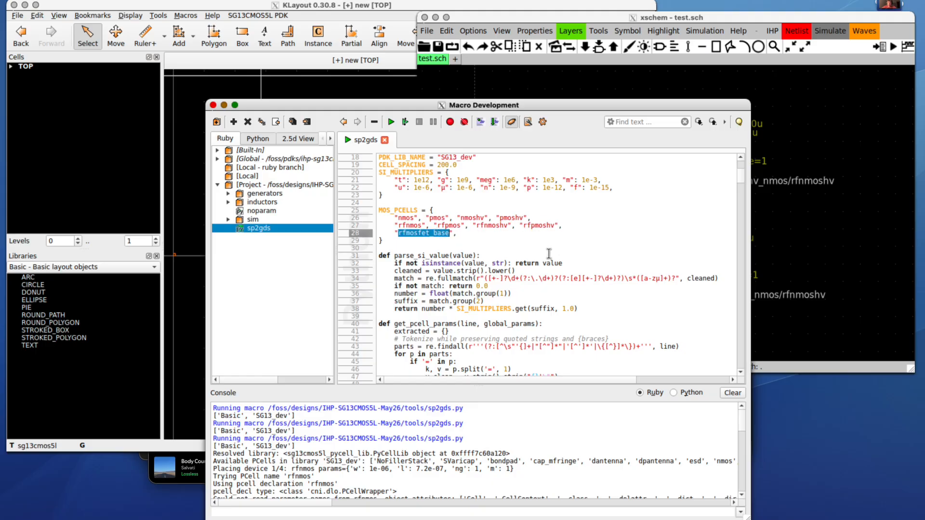
pyautogui.click(498, 247)
pyautogui.scroll(1, 497, 245)
pyautogui.scroll(-20, 497, 245)
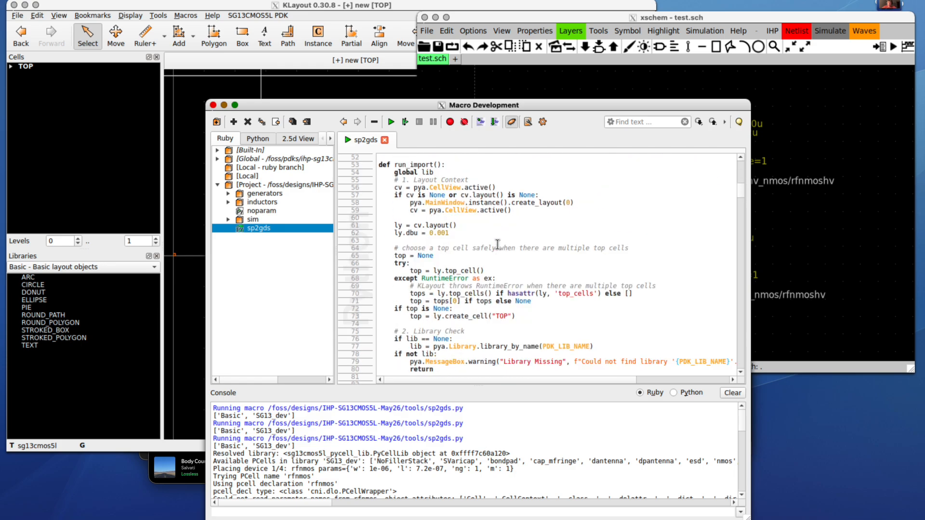
pyautogui.scroll(-20, 498, 244)
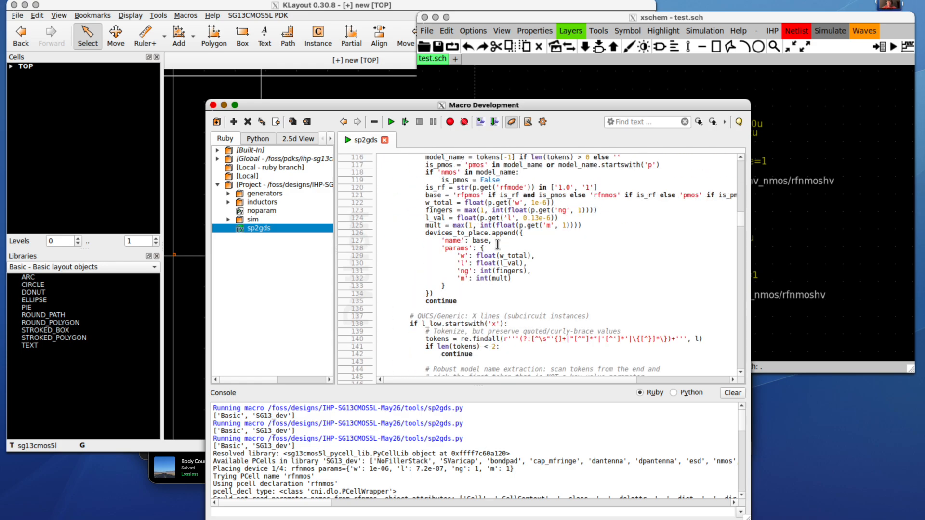
pyautogui.scroll(20, 498, 245)
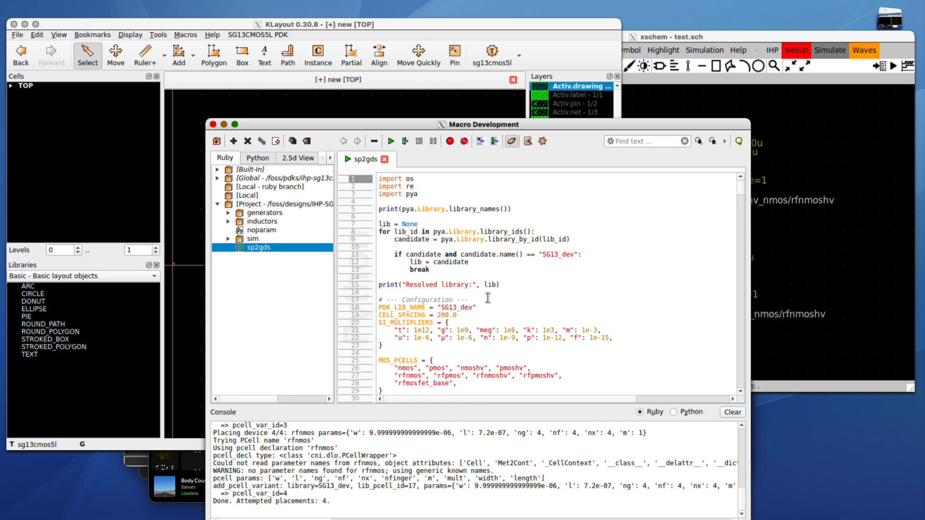
# - Review the placement log and bring the TOP layout window to the front
pyautogui.moveTo(332, 506); pyautogui.dragTo(146, 458)
pyautogui.click(323, 452)
pyautogui.click(183, 164)
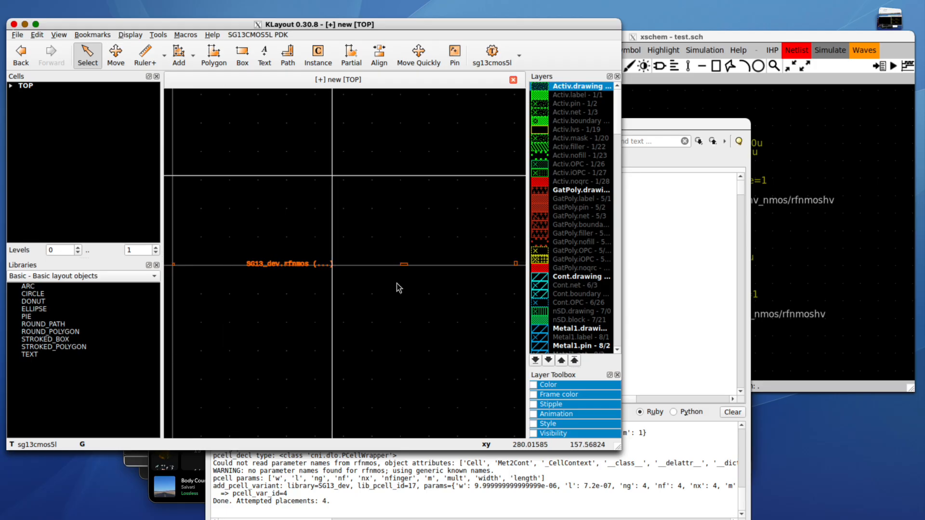
pyautogui.press('s')
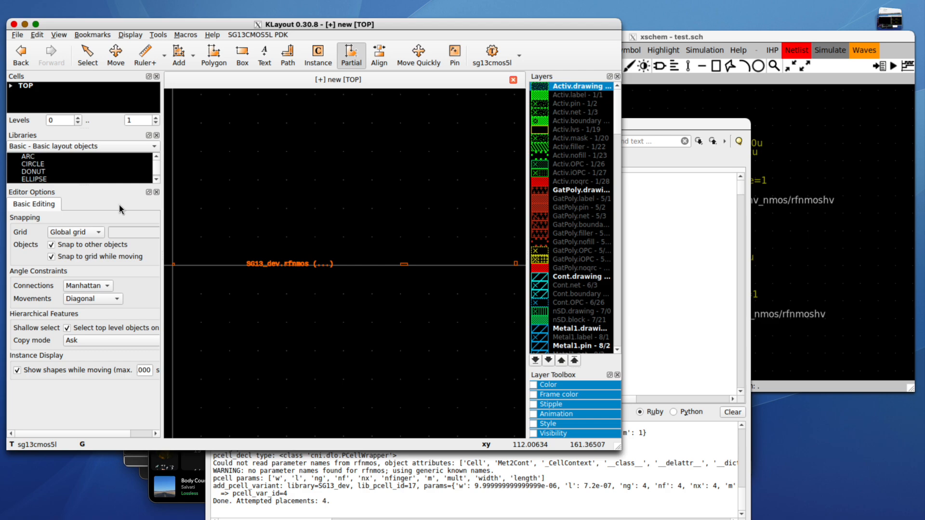
pyautogui.scroll(-5, 285, 270)
pyautogui.scroll(5, 357, 273)
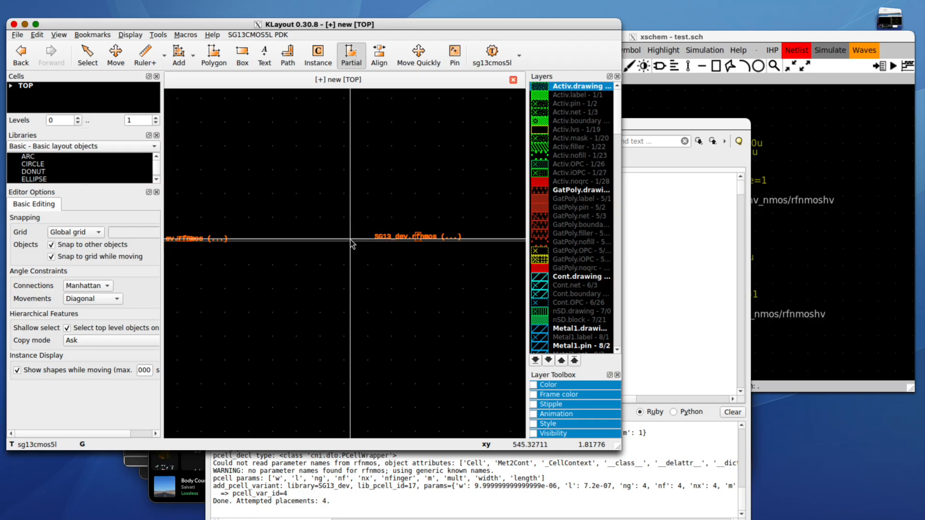
pyautogui.press('Escape')
# - Descend into one rfnmos instance to inspect it, then show TOP again
pyautogui.click(418, 235)
pyautogui.hotkey('ctrl', 's')
pyautogui.scroll(-3, 374, 271)
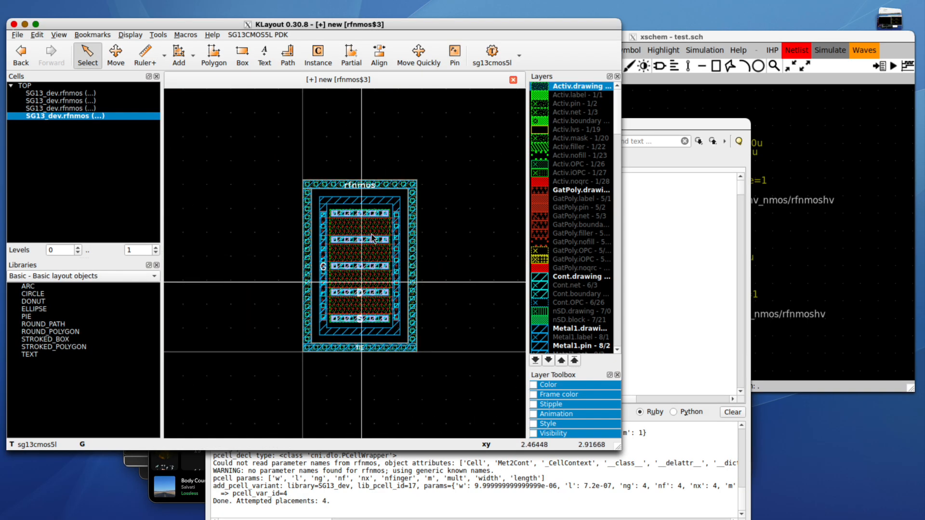
pyautogui.rightClick(39, 86)
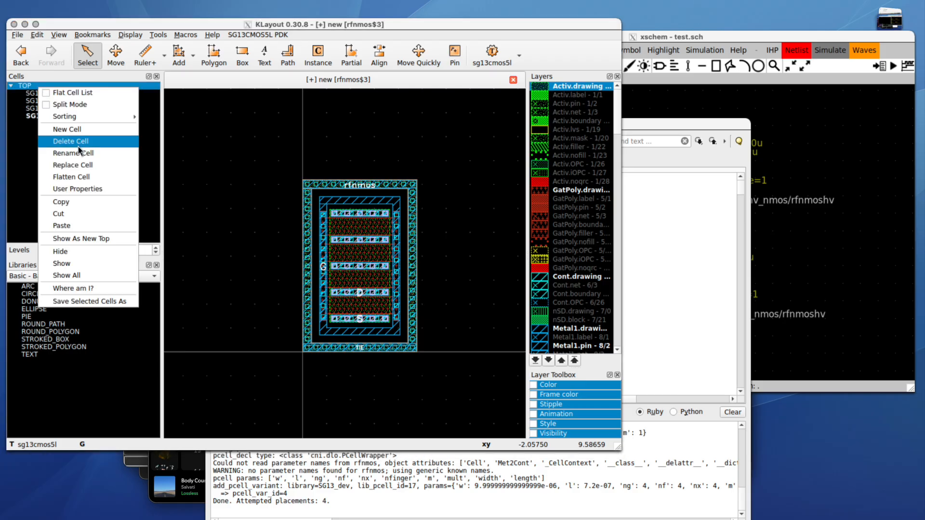
pyautogui.click(81, 239)
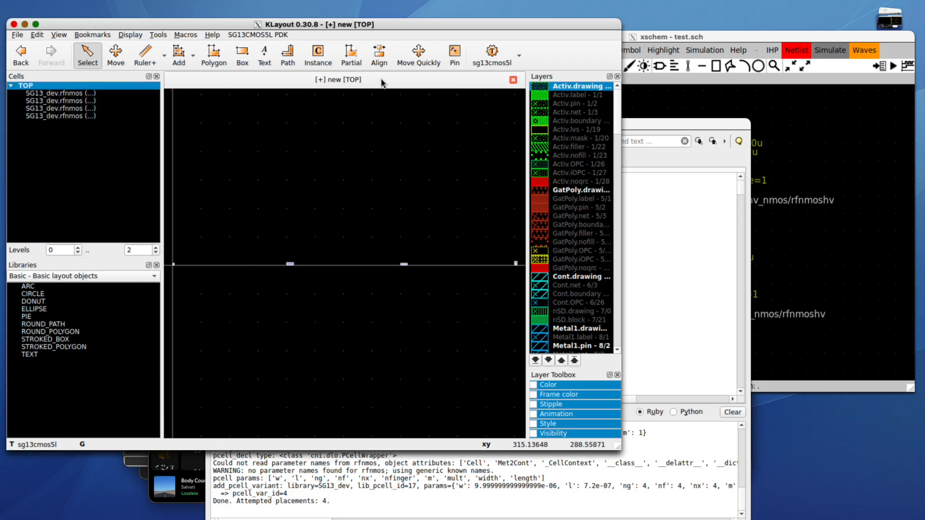
# - Move three rfnmos instances left so all four sit side by side in a row
pyautogui.click(115, 54)
pyautogui.moveTo(289, 264); pyautogui.dragTo(182, 264)
pyautogui.moveTo(405, 264); pyautogui.dragTo(193, 264)
pyautogui.moveTo(520, 267); pyautogui.dragTo(188, 265)
pyautogui.scroll(5, 187, 265)
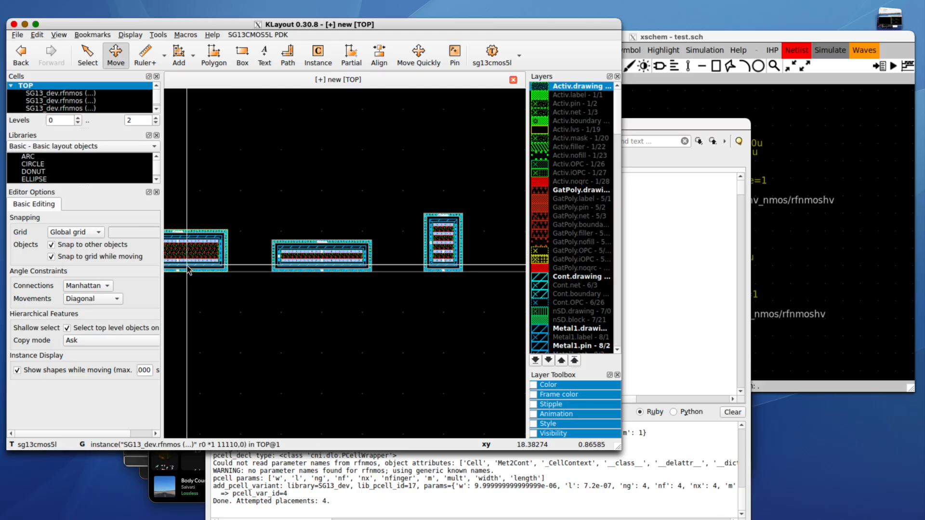
pyautogui.scroll(-1, 187, 264)
pyautogui.press('Escape')
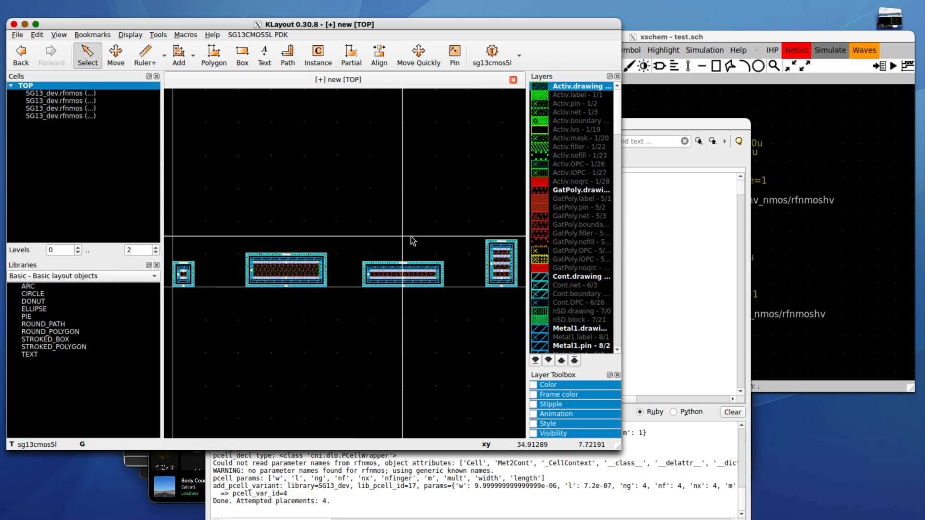
pyautogui.hotkey('ctrl', 's')
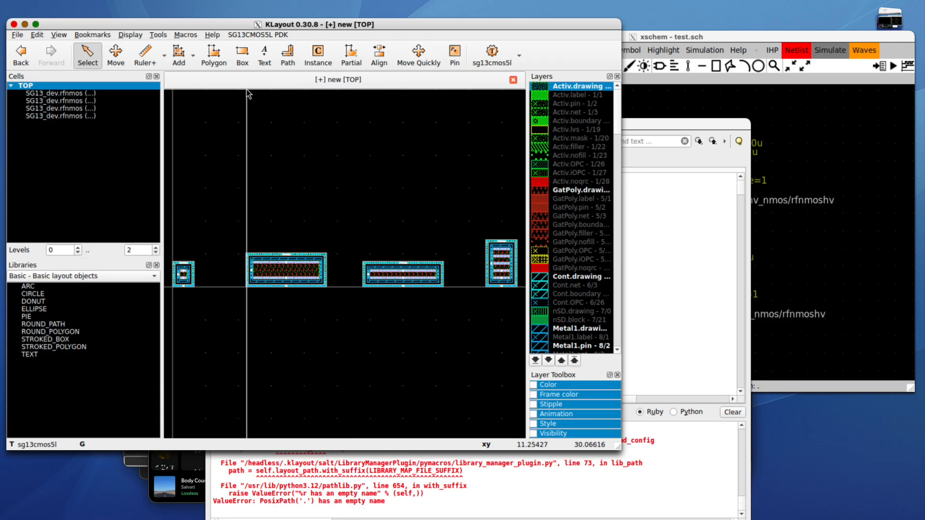
# - Save the layout as layout_not_manual.gds in /foss/designs
pyautogui.click(18, 34)
pyautogui.click(67, 308)
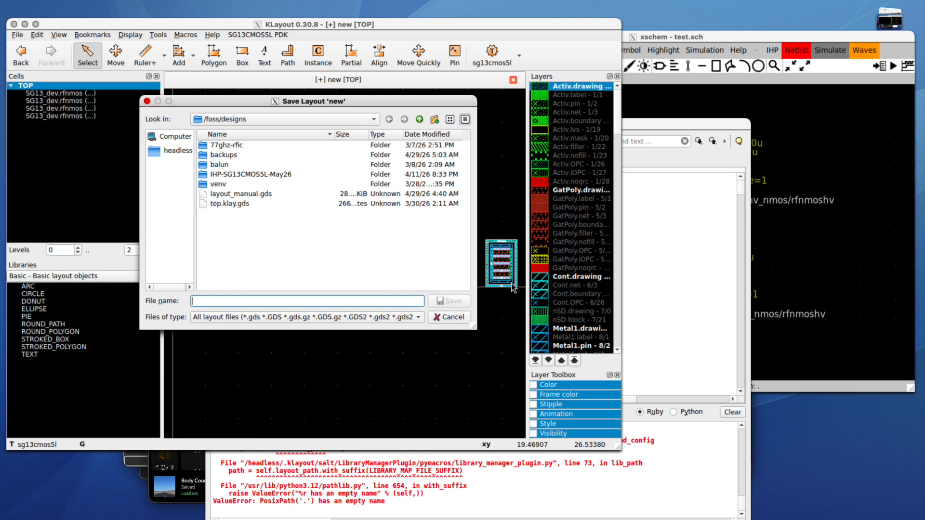
pyautogui.write('layout_')
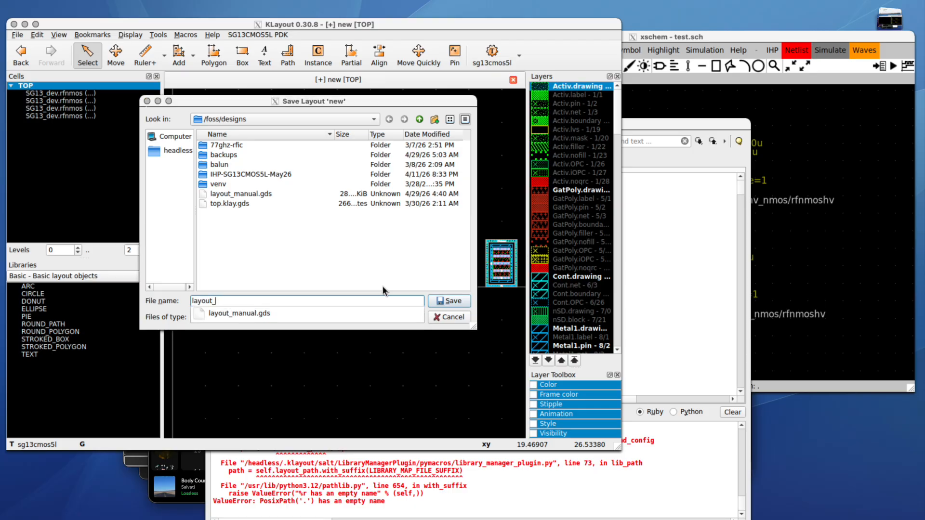
pyautogui.write('not_manual')
pyautogui.press('Return')
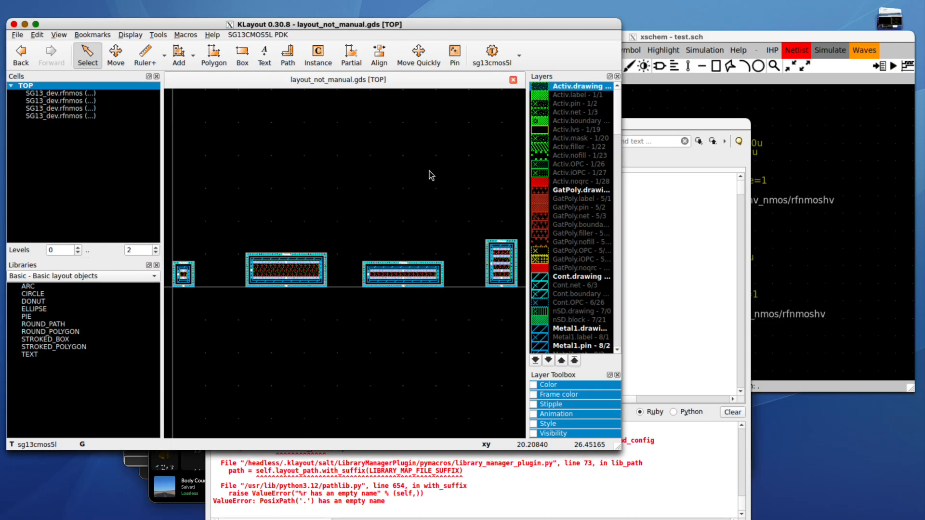
pyautogui.click(278, 35)
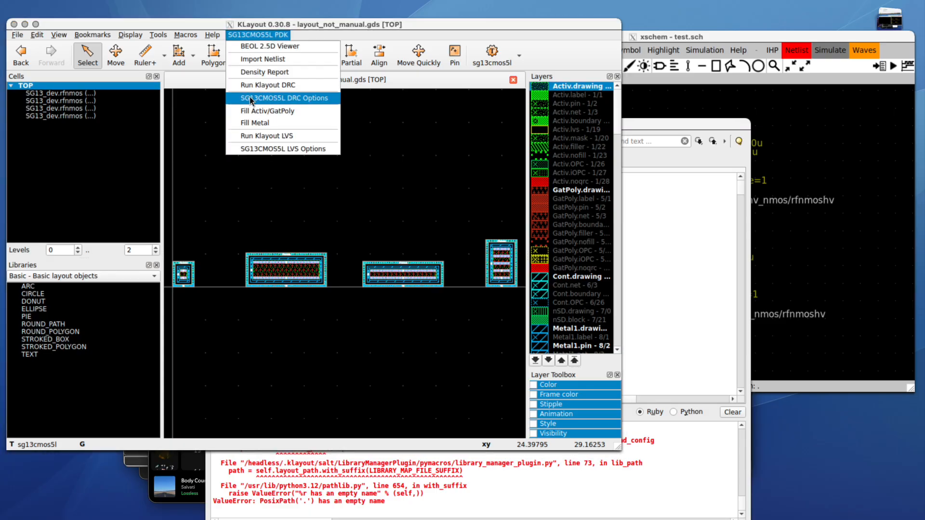
# - Run the SG13CMOS5L KLayout DRC, confirm no violations, and close the marker browser
pyautogui.click(287, 86)
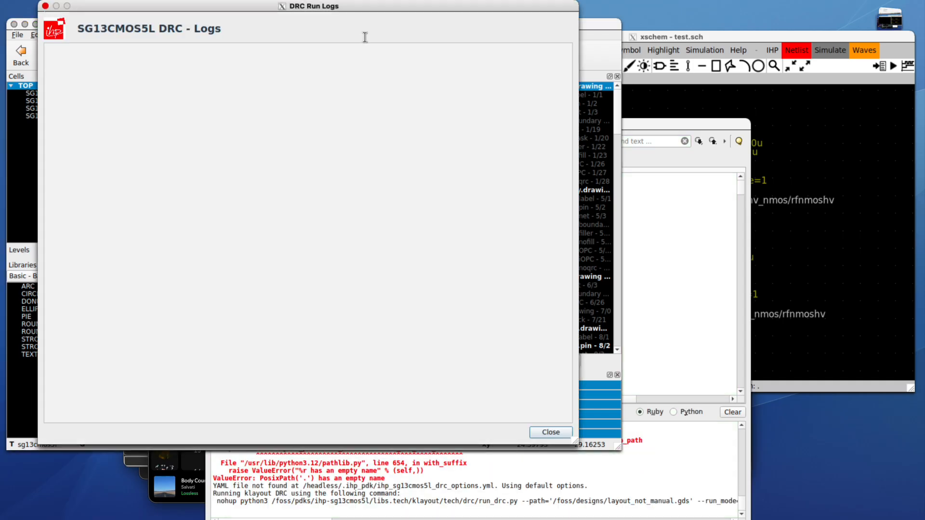
pyautogui.moveTo(341, 6); pyautogui.dragTo(717, 41)
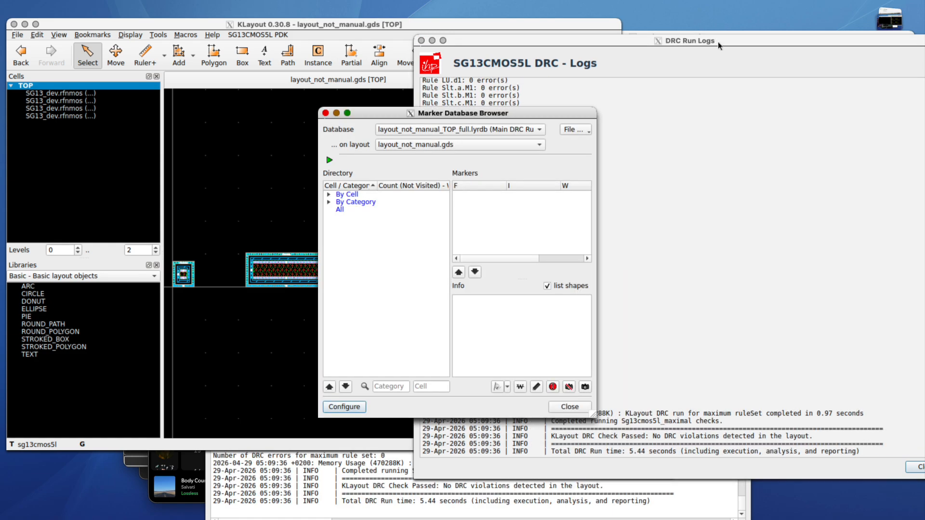
pyautogui.moveTo(593, 415); pyautogui.dragTo(709, 423)
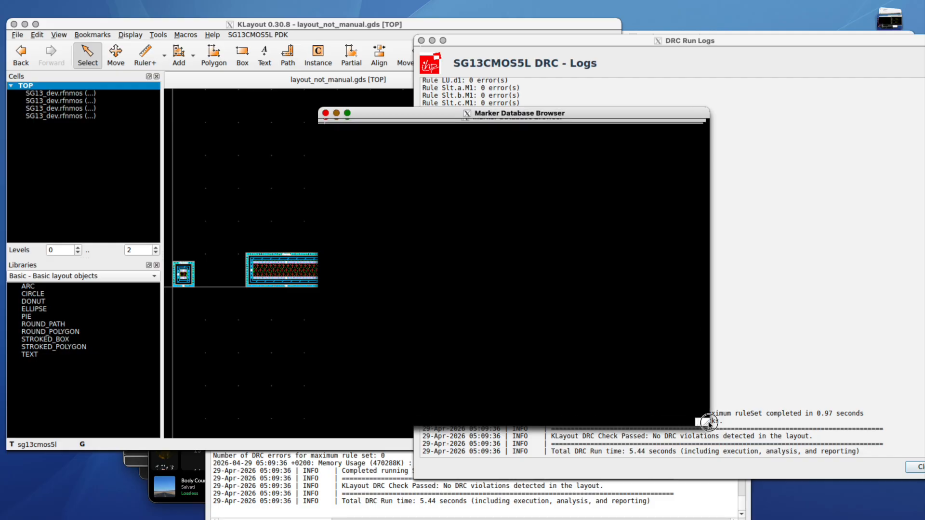
pyautogui.click(326, 124)
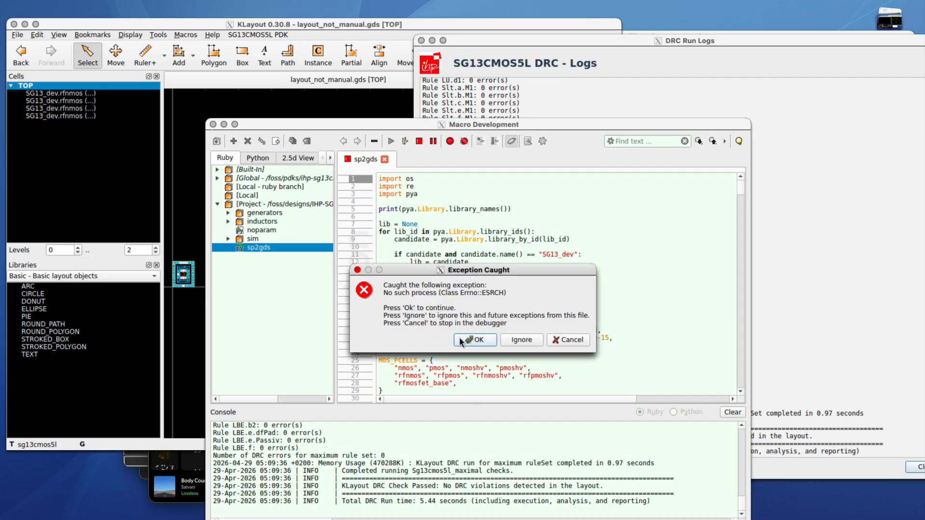
# - Dismiss the macro's 'No such process' exception dialog
pyautogui.click(475, 340)
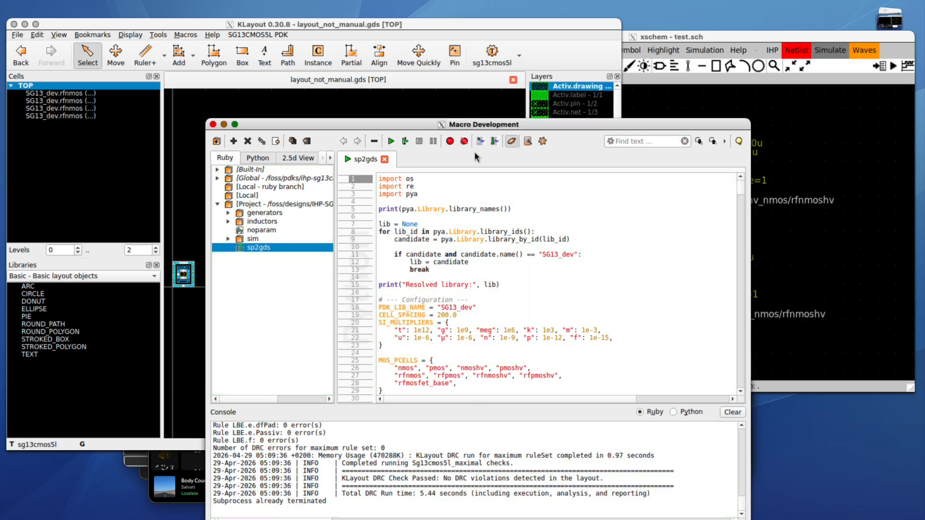